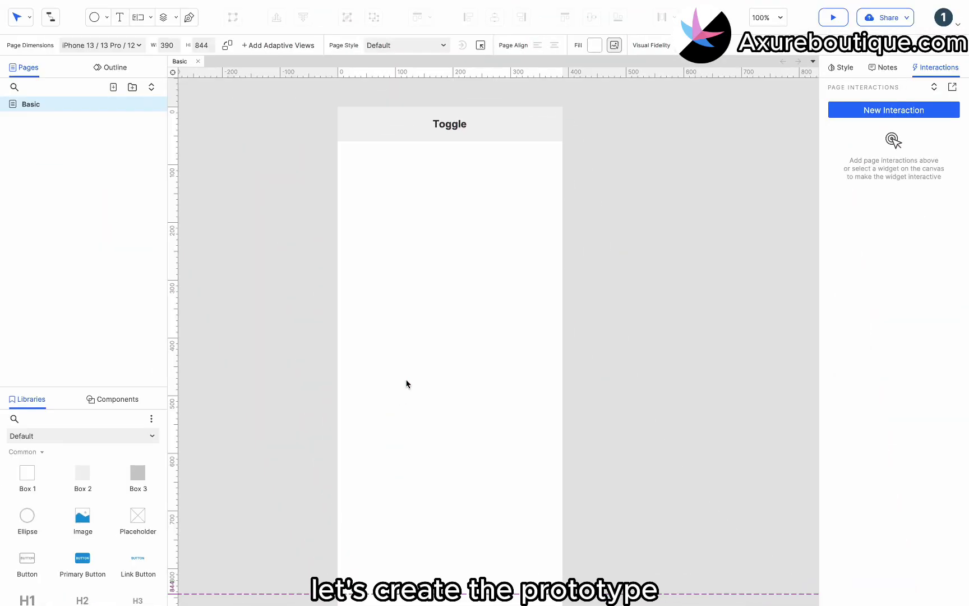
- Add a label reading "Default Toggle" below the Toggle header and set its font size to 16
scroll(103, 489, down, 3)
drag(33, 527, 366, 170)
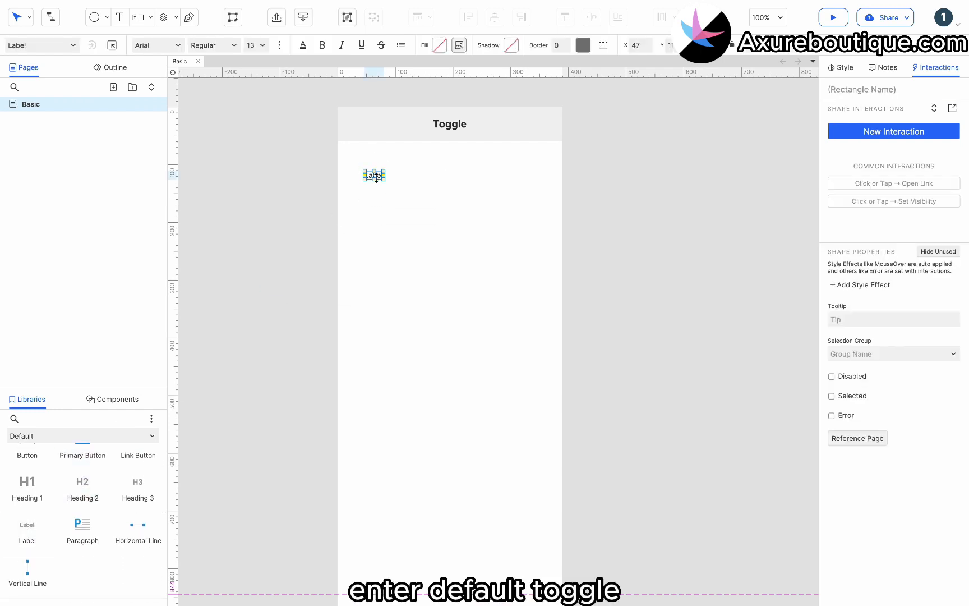
double_click(374, 176)
text(Default Toggle)
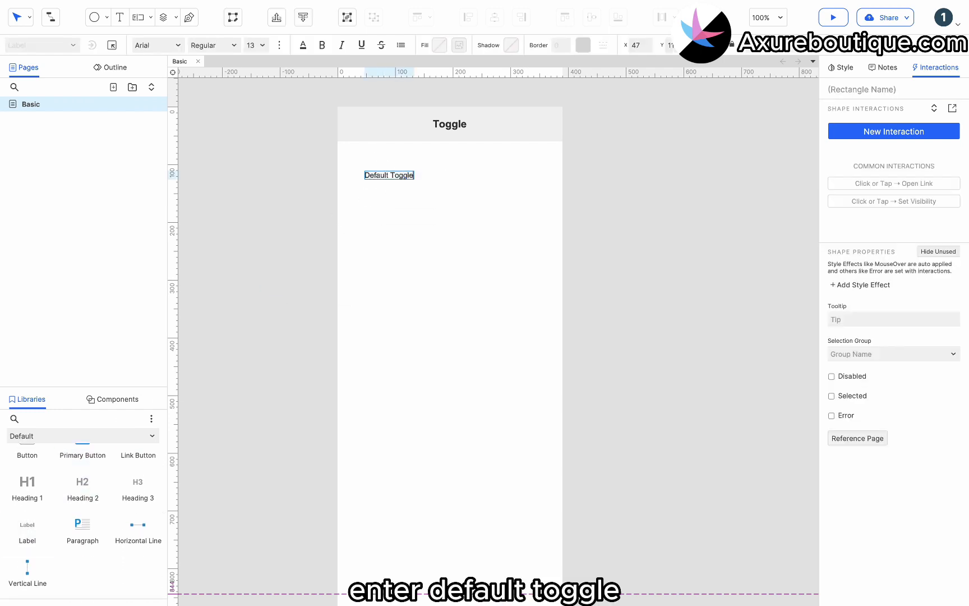
click(420, 239)
click(393, 176)
click(257, 47)
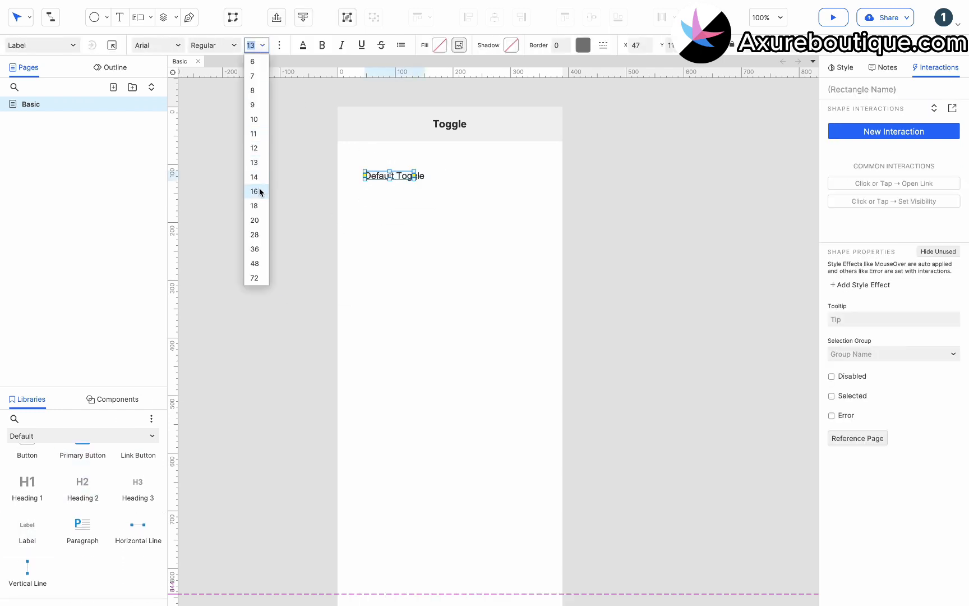
click(255, 191)
- Place a Box 2 widget directly to the right of the Default Toggle label, sized about 71 by 42
scroll(37, 429, up, 3)
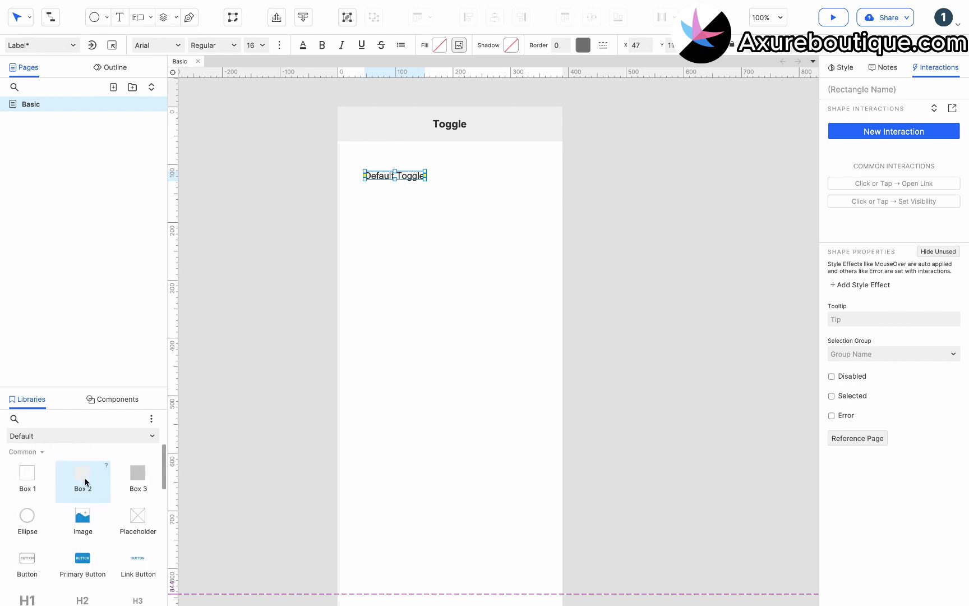
drag(80, 480, 437, 160)
drag(609, 256, 427, 173)
scroll(444, 172, up, 5)
drag(467, 199, 469, 192)
drag(470, 175, 467, 182)
- Set the grey box's corner radius to 100
click(841, 67)
click(928, 155)
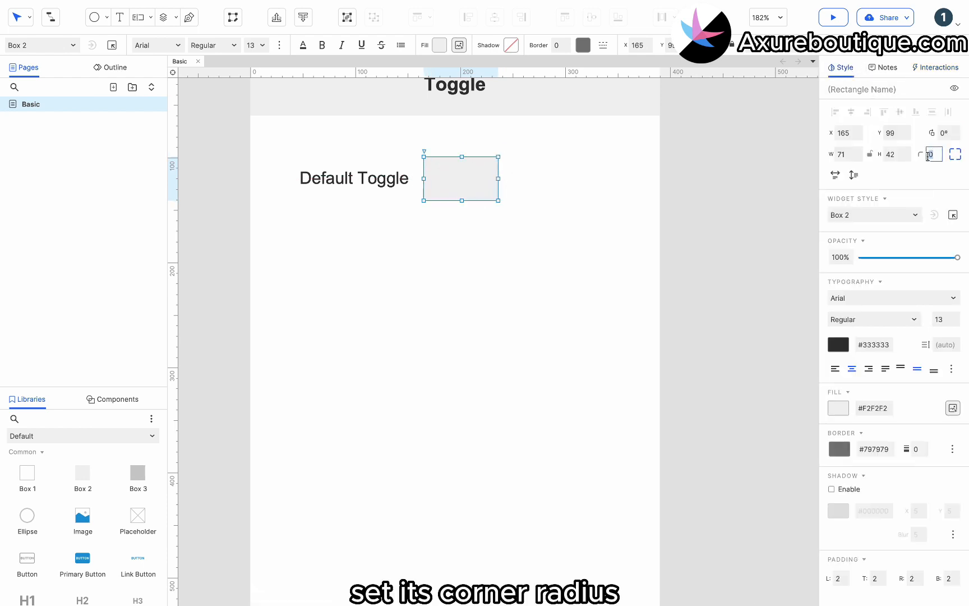
text(100)
click(803, 220)
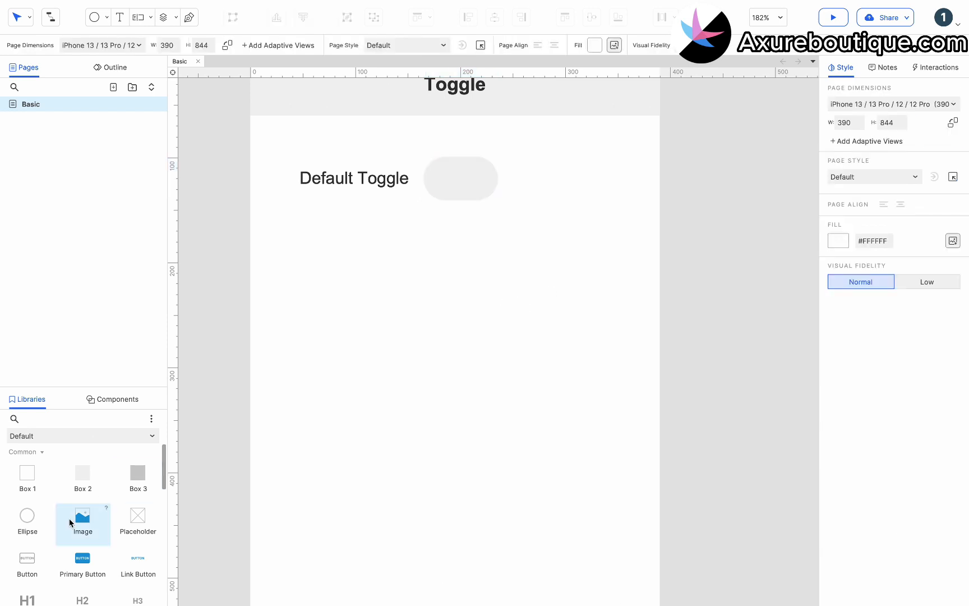
- Place an ellipse over the left part of the rounded box, sized 38 by 38 with border width 0
drag(28, 519, 441, 193)
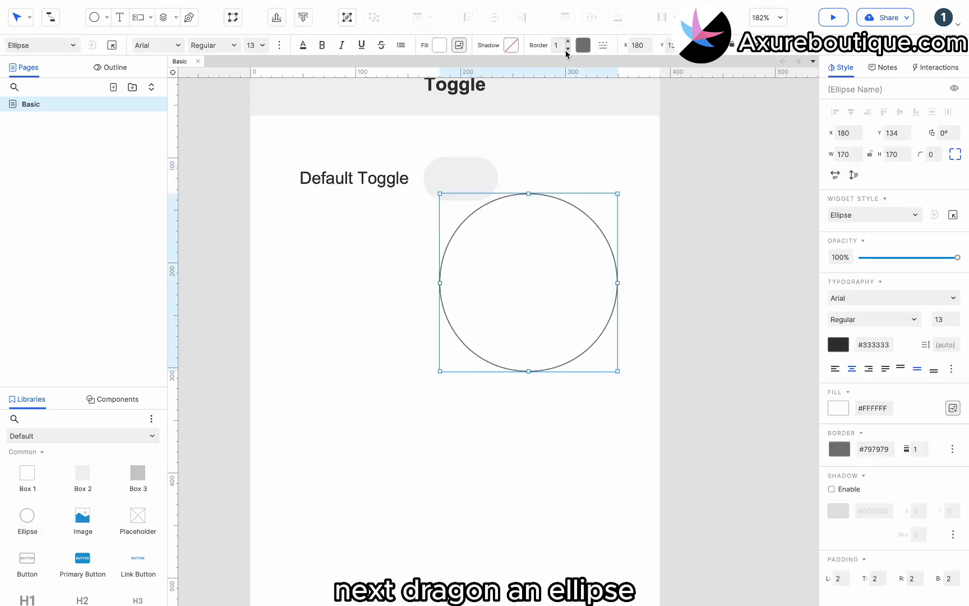
drag(617, 369, 468, 157)
click(725, 42)
click(724, 43)
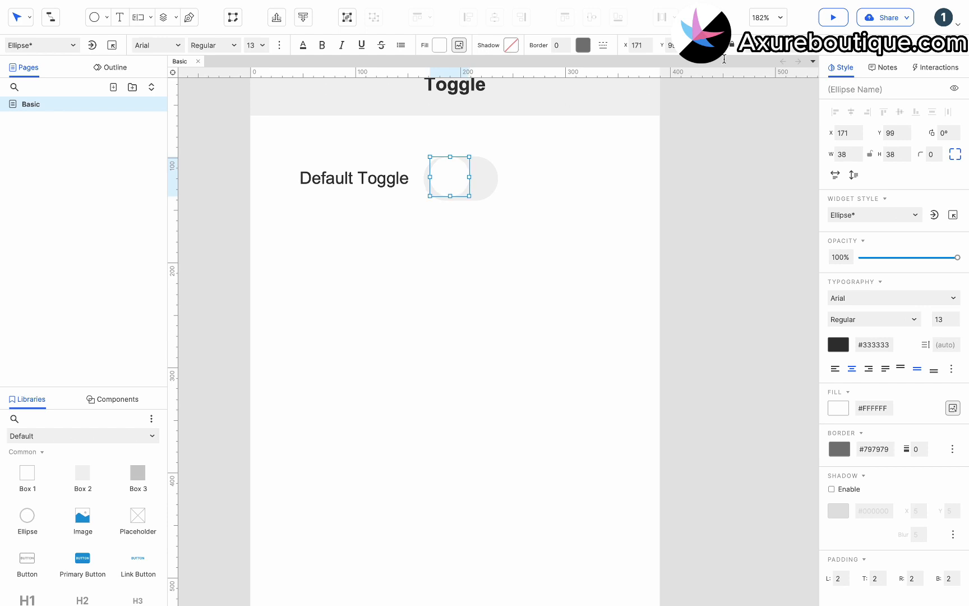
- Enable a shadow on the ellipse with X 0, Y 2 and blur 2, and seat it at the box's left end
click(831, 488)
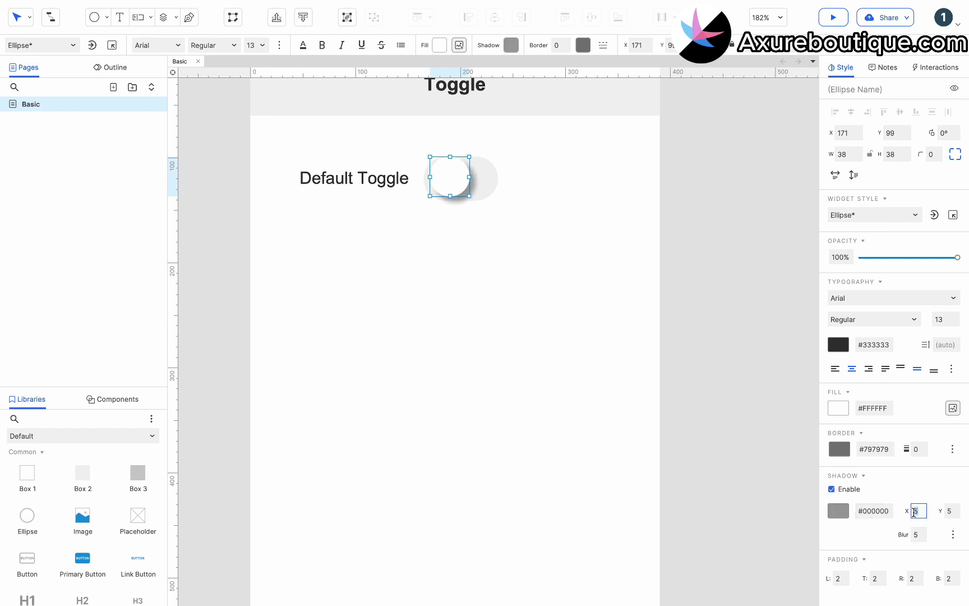
text(0)
click(949, 511)
text(2)
click(913, 535)
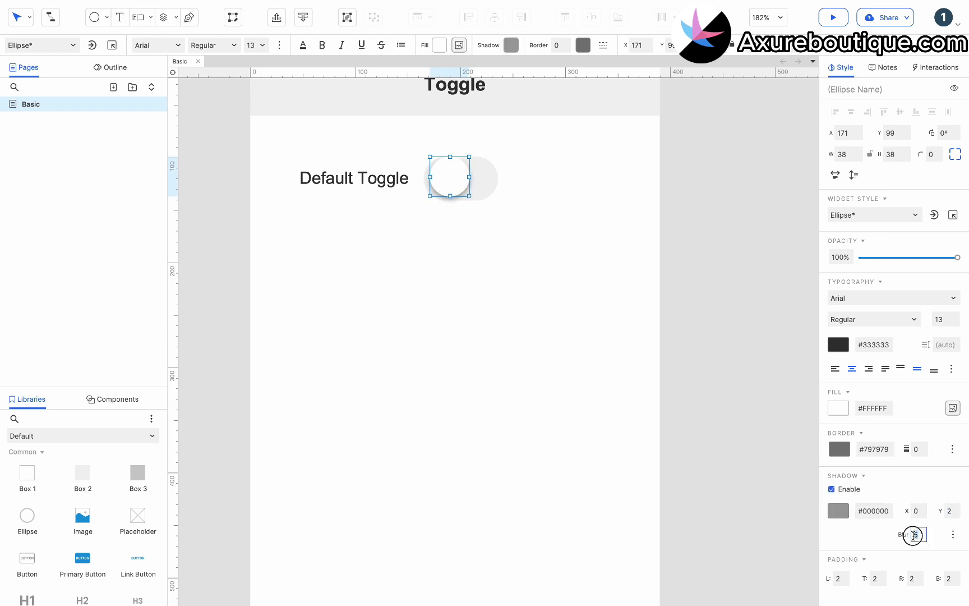
drag(447, 186, 442, 187)
click(477, 211)
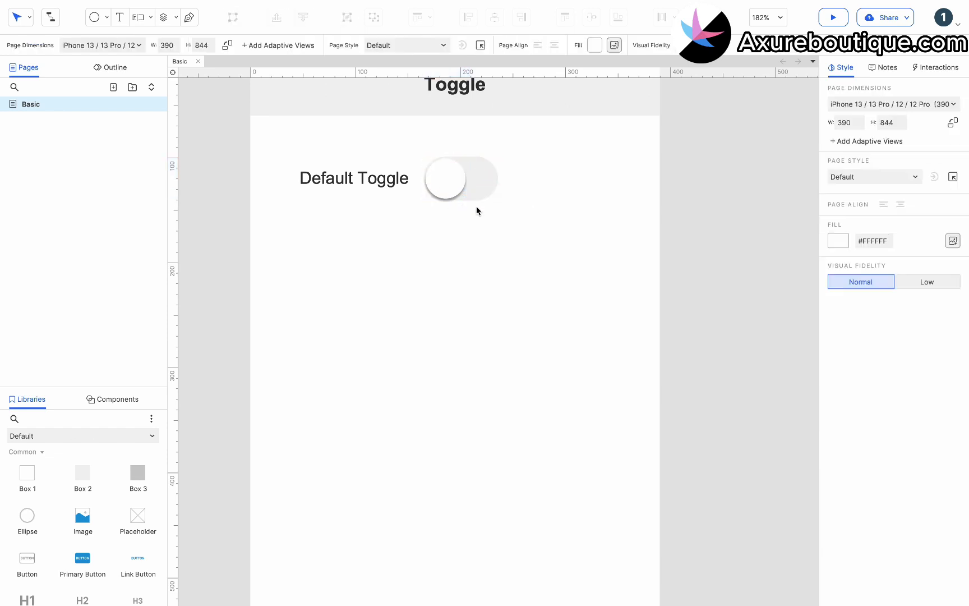
- Name the ellipse Thumb and the rounded box bg, and group the two widgets
click(489, 178)
click(861, 89)
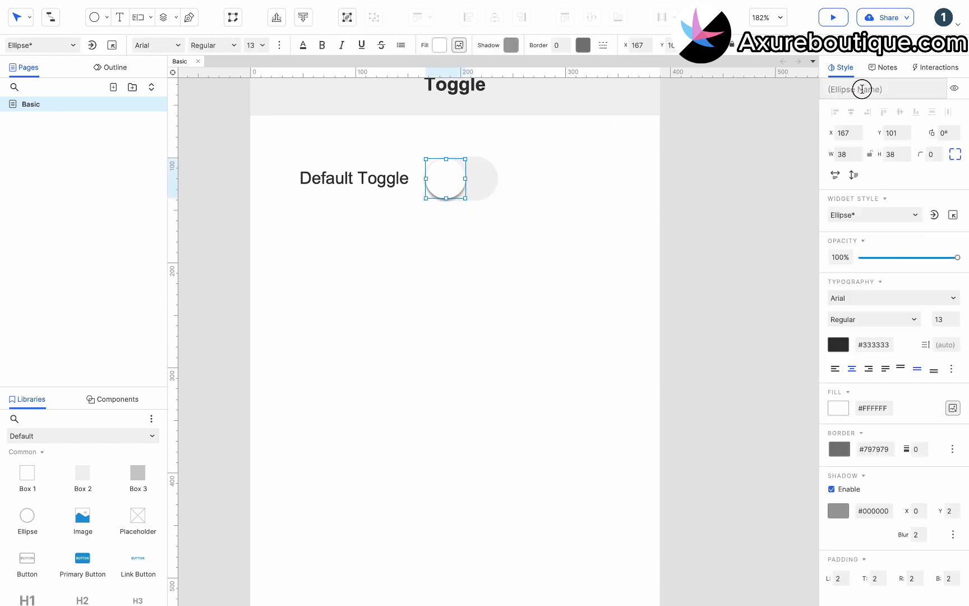
text(Thumb)
click(491, 180)
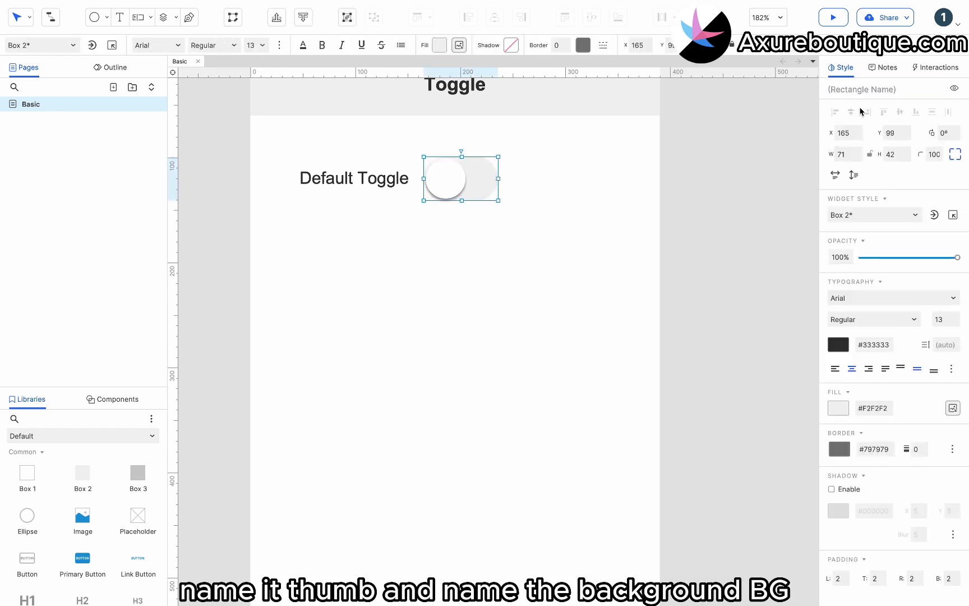
click(860, 89)
text(bg)
click(634, 206)
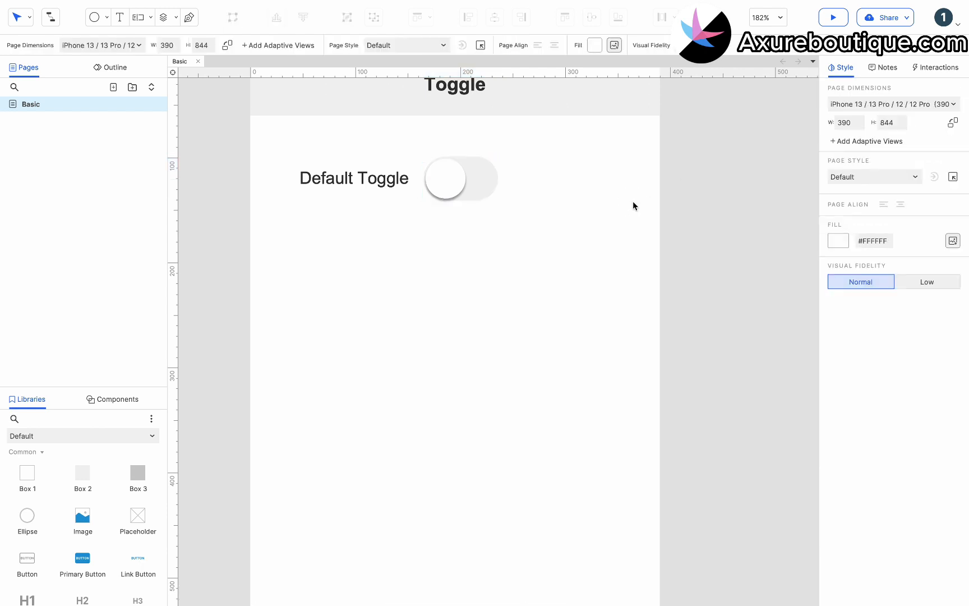
drag(580, 216, 426, 147)
- Add a Selected style effect to bg with the blue fill colour #3880FF
click(482, 182)
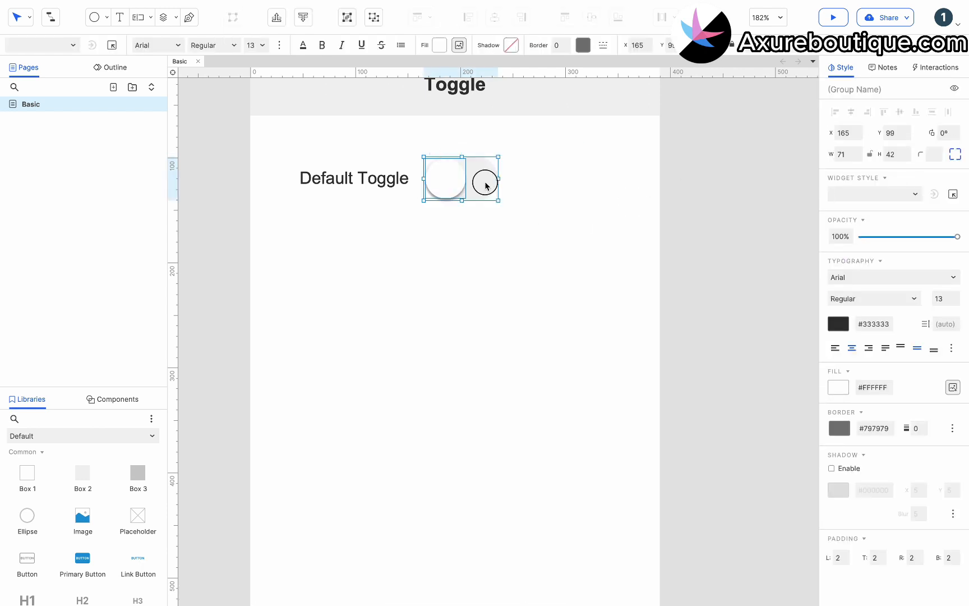
click(920, 78)
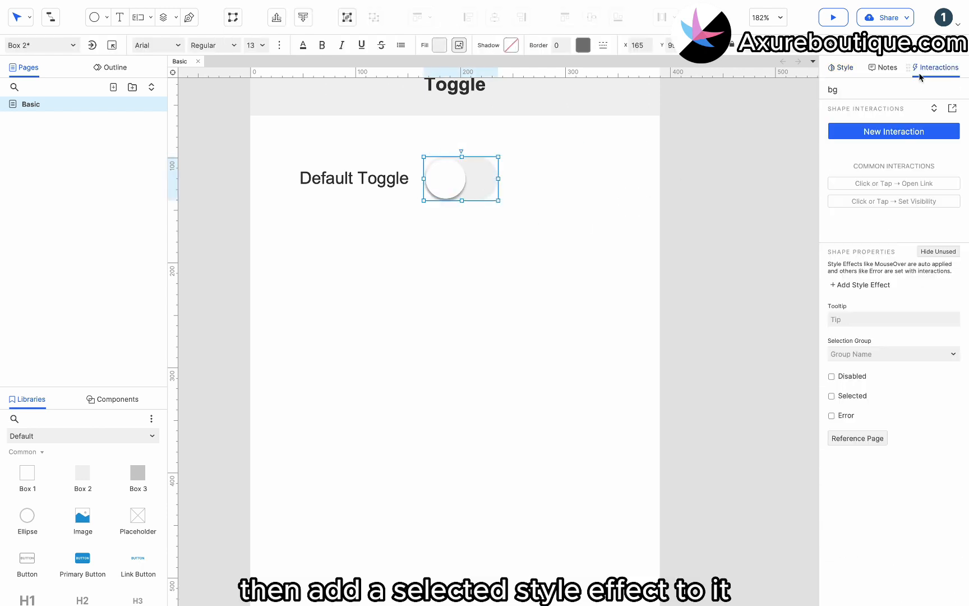
click(861, 284)
click(854, 315)
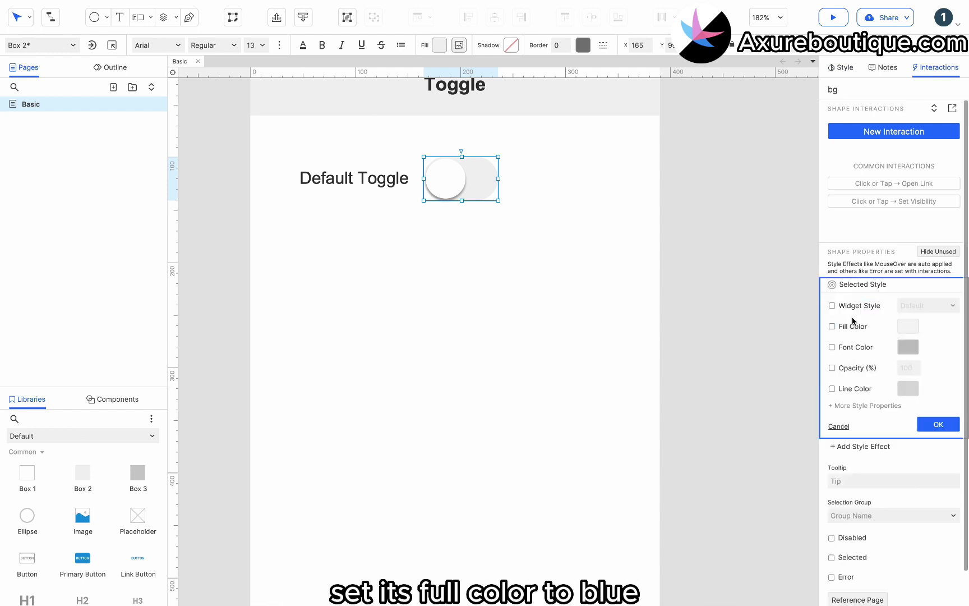
click(849, 326)
click(909, 327)
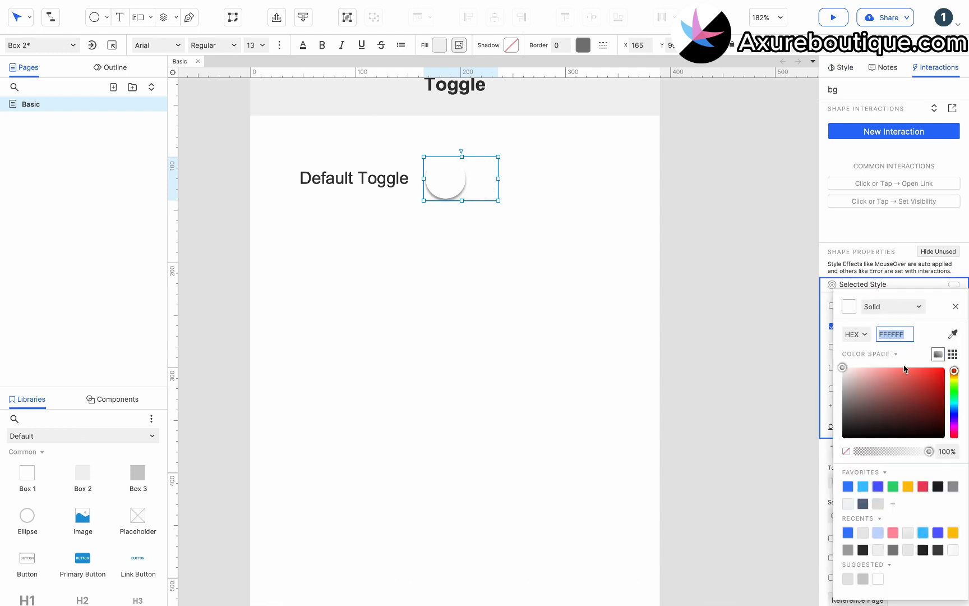
click(848, 487)
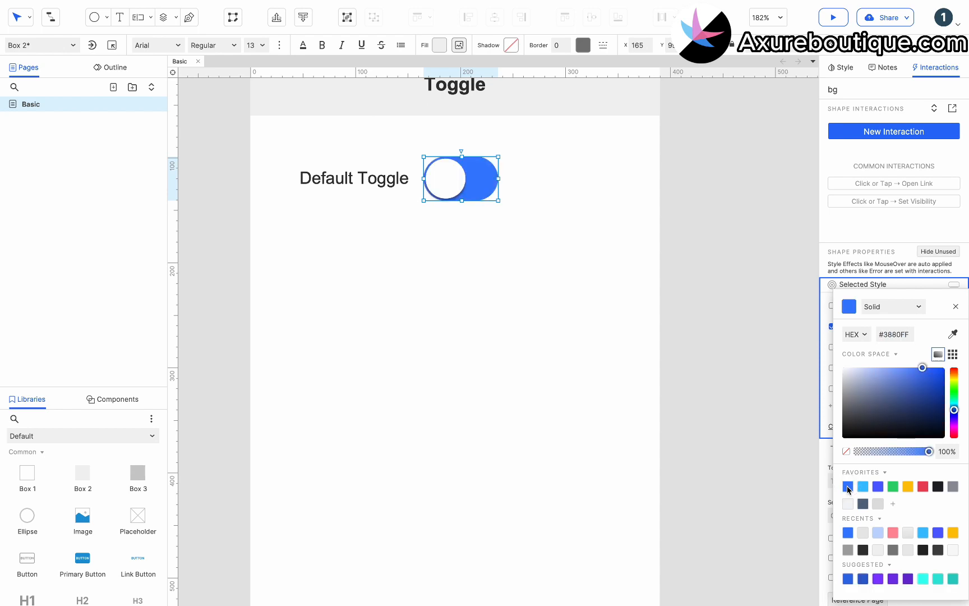
click(956, 306)
click(615, 287)
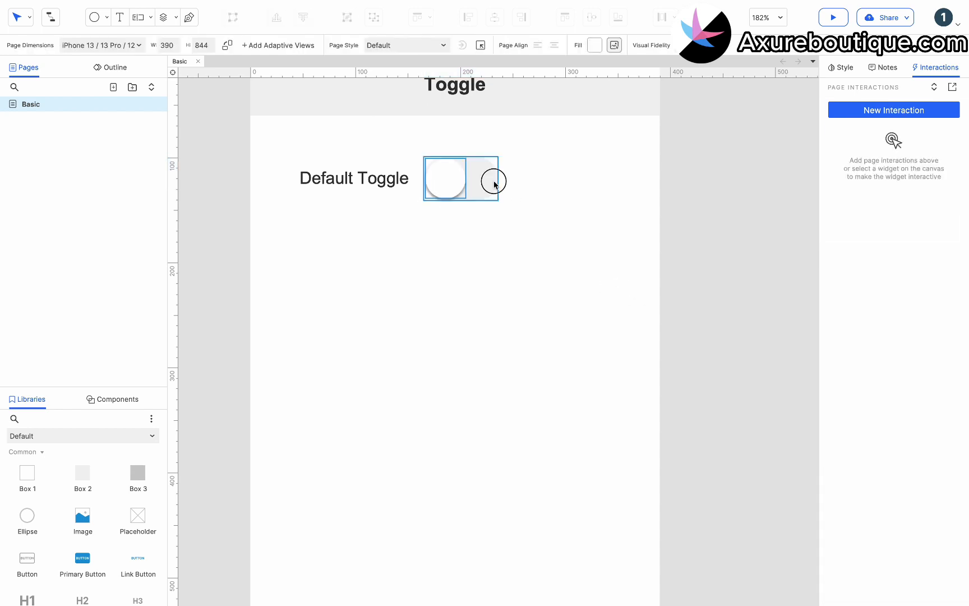
- Change the default fill of bg to a slightly darker light grey
click(494, 183)
click(444, 47)
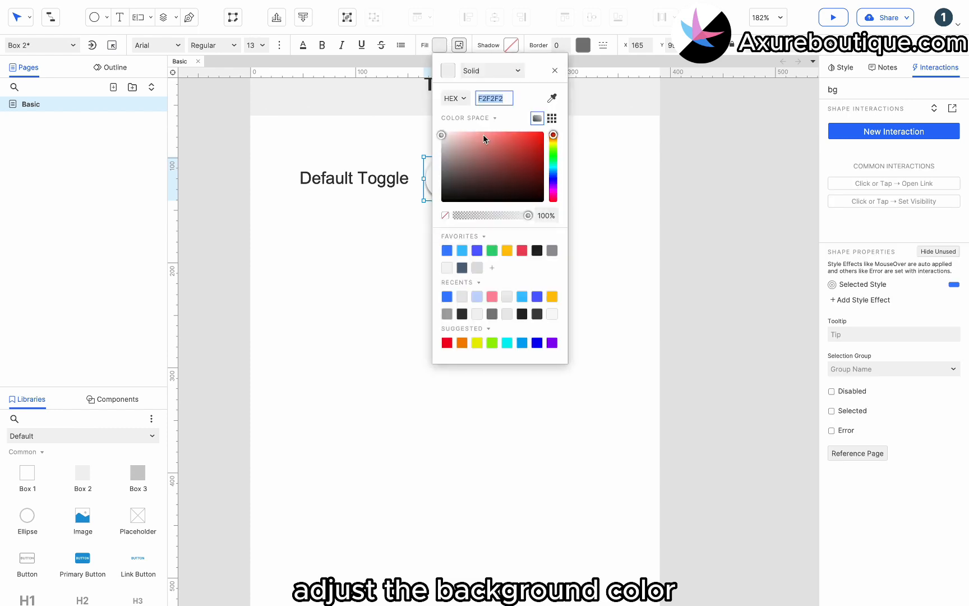
click(554, 120)
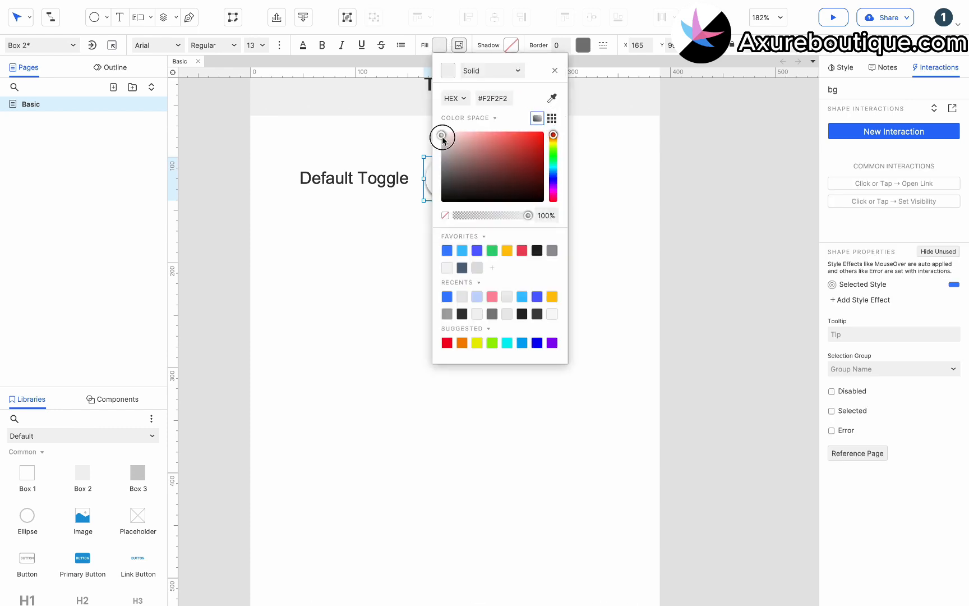
click(412, 146)
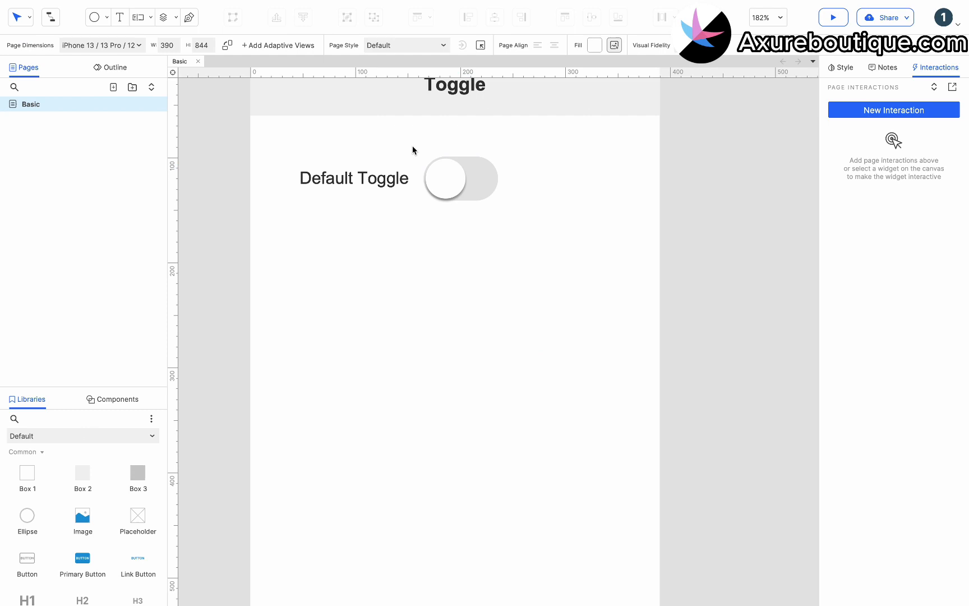
- Add a Click or Tap interaction to the Thumb ellipse without choosing an action
click(448, 171)
click(450, 177)
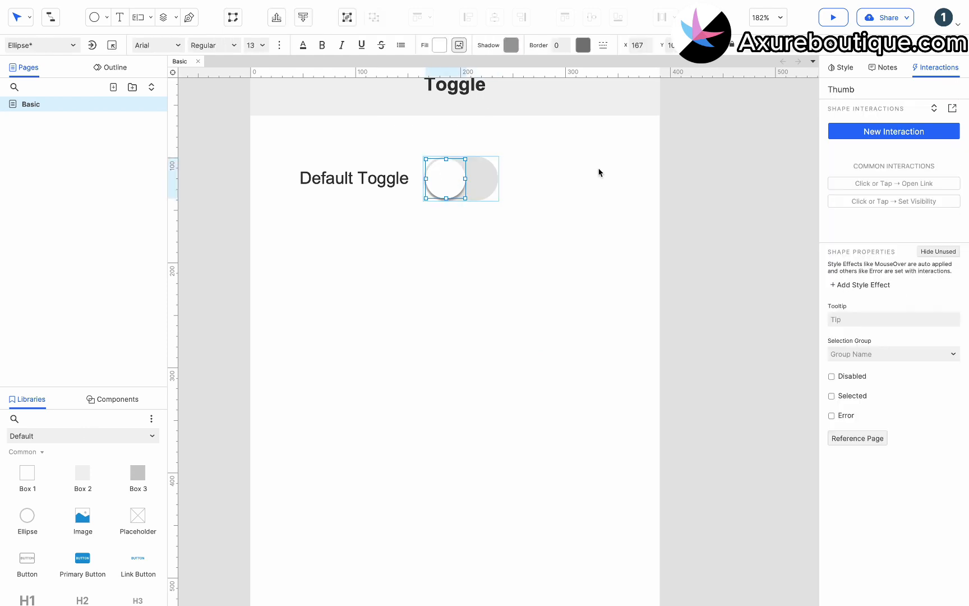
click(841, 131)
click(849, 158)
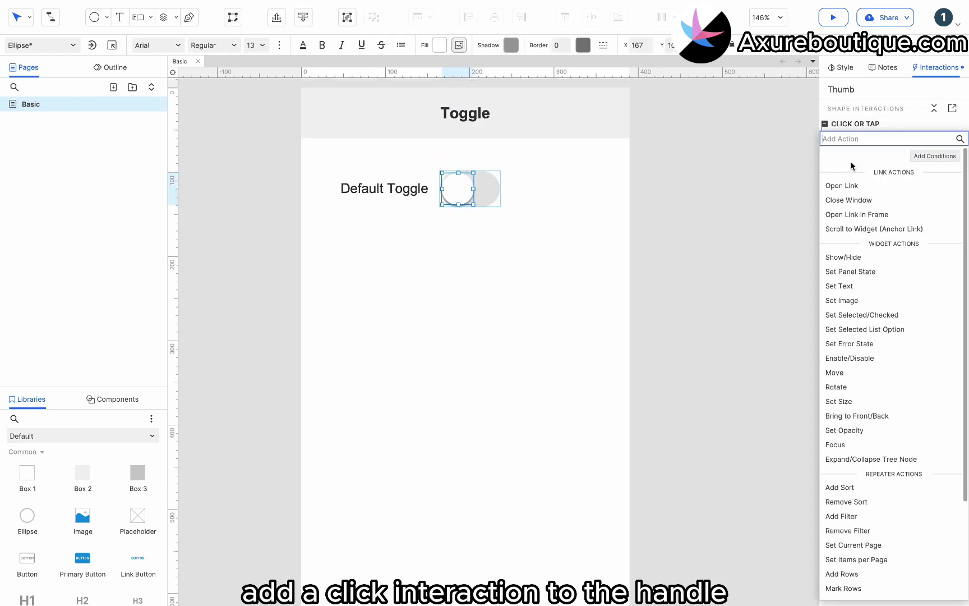
key(Escape)
- Add Case 1 to Thumb's Click or Tap event with the condition "is selected of bg equals false"
click(943, 125)
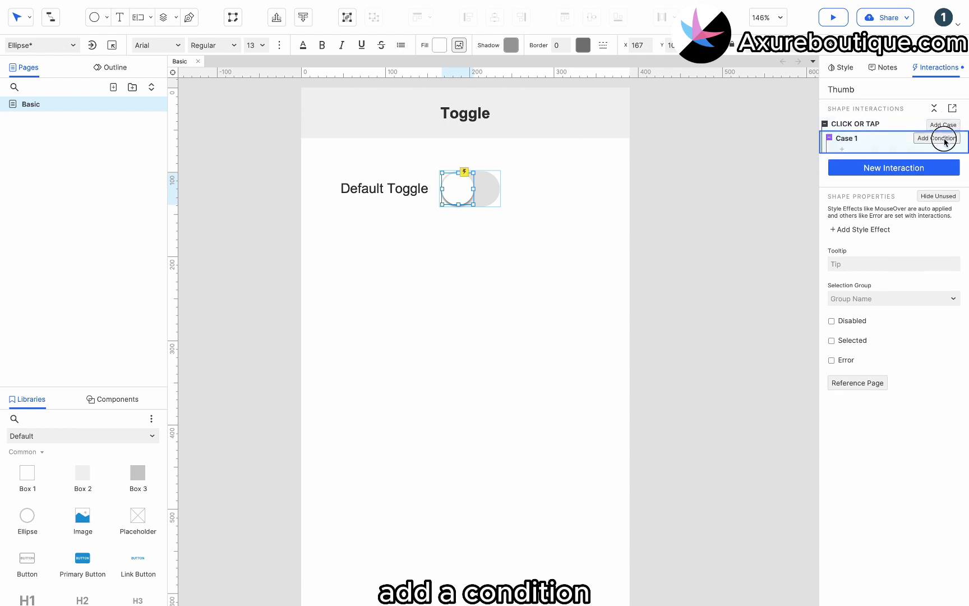
click(938, 138)
click(293, 244)
click(292, 241)
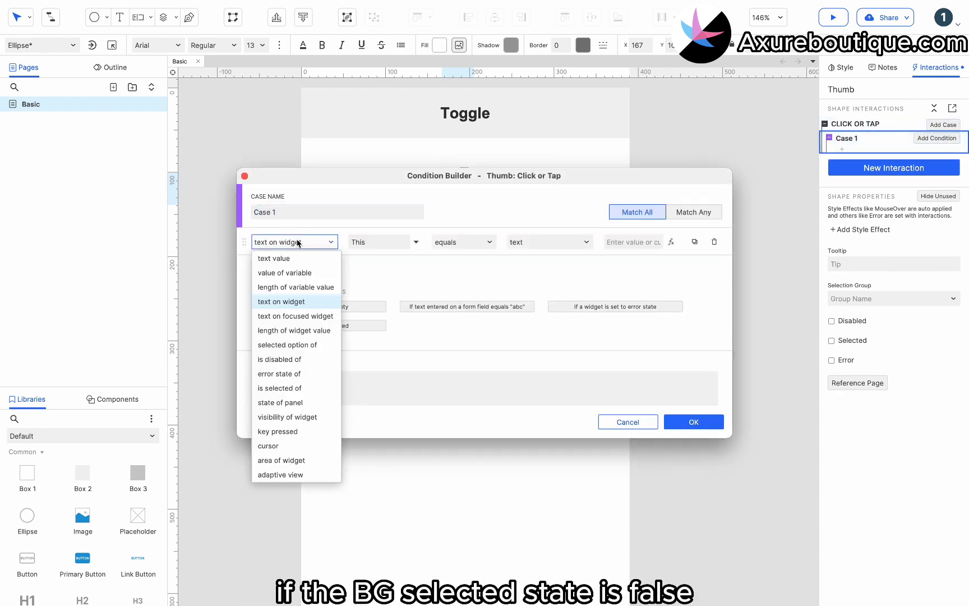
click(286, 388)
click(385, 242)
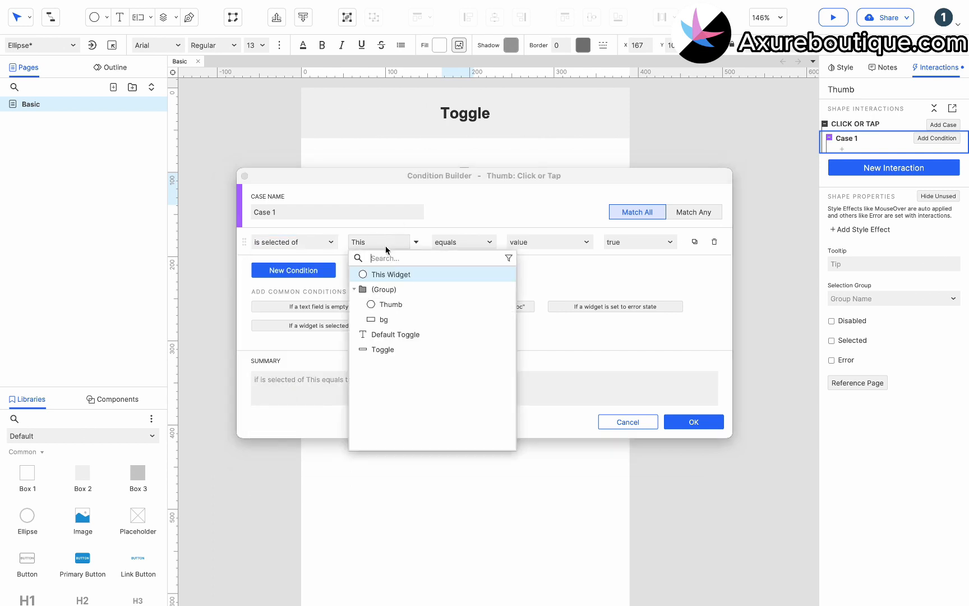
click(383, 319)
click(638, 242)
click(637, 273)
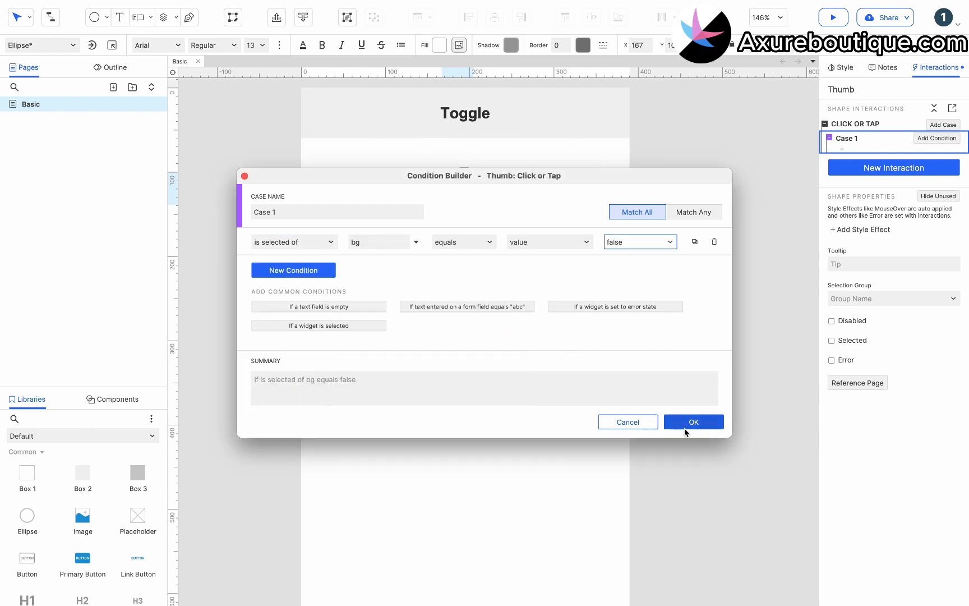
click(690, 423)
- Add a Move action under Case 1 that moves Thumb "To" a position, with the x and y values cleared
click(841, 159)
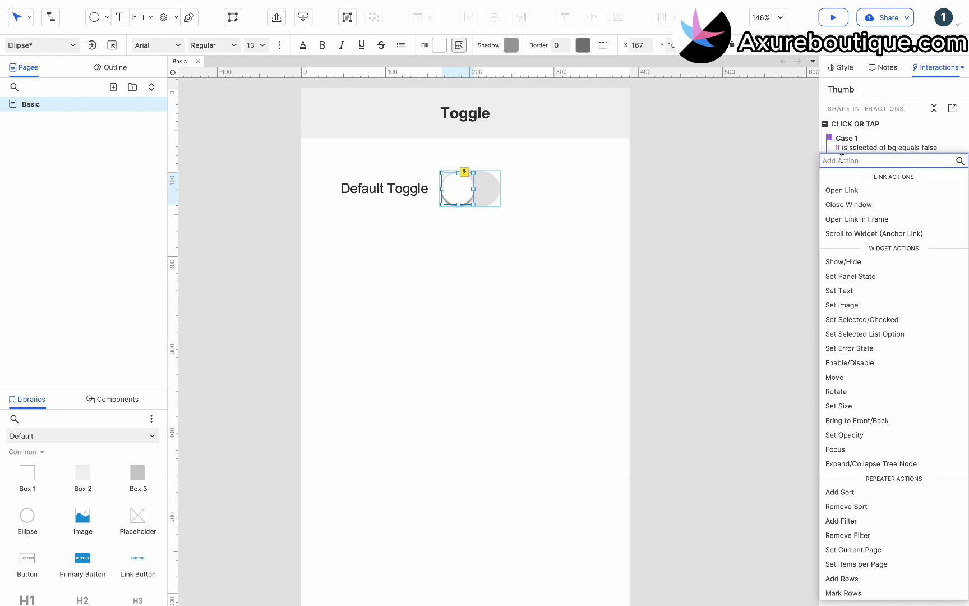
click(835, 377)
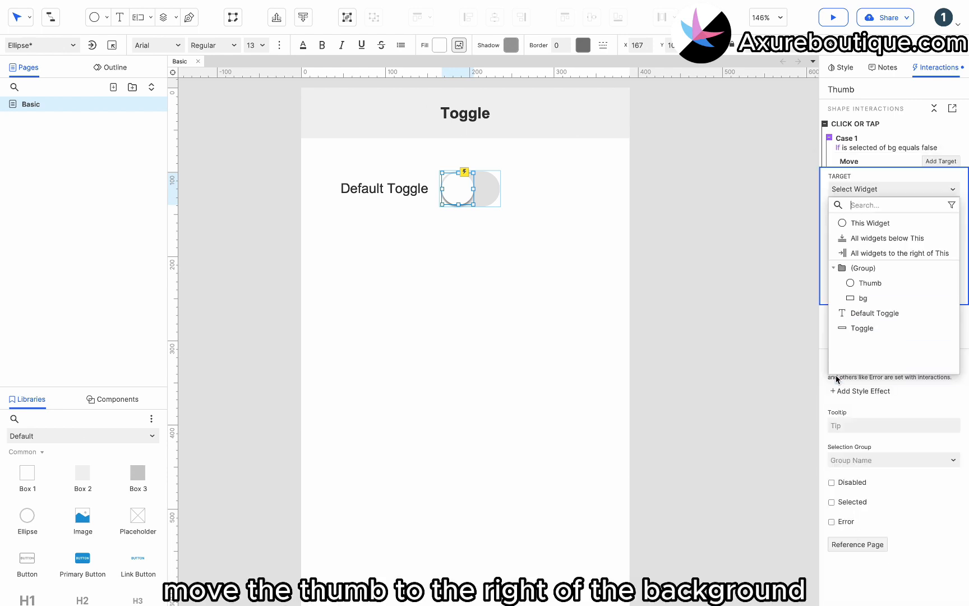
click(881, 276)
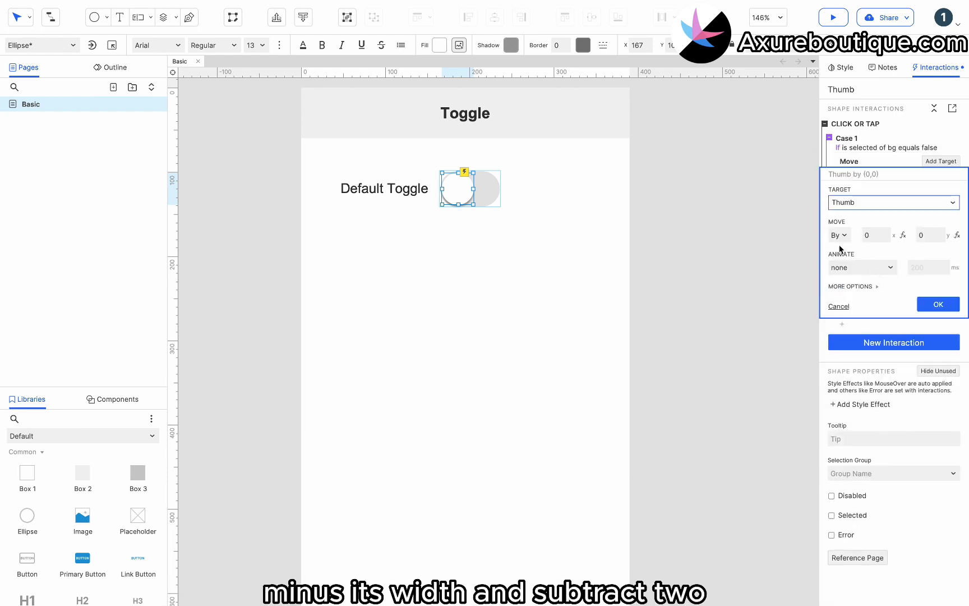
click(929, 234)
key(BackSpace)
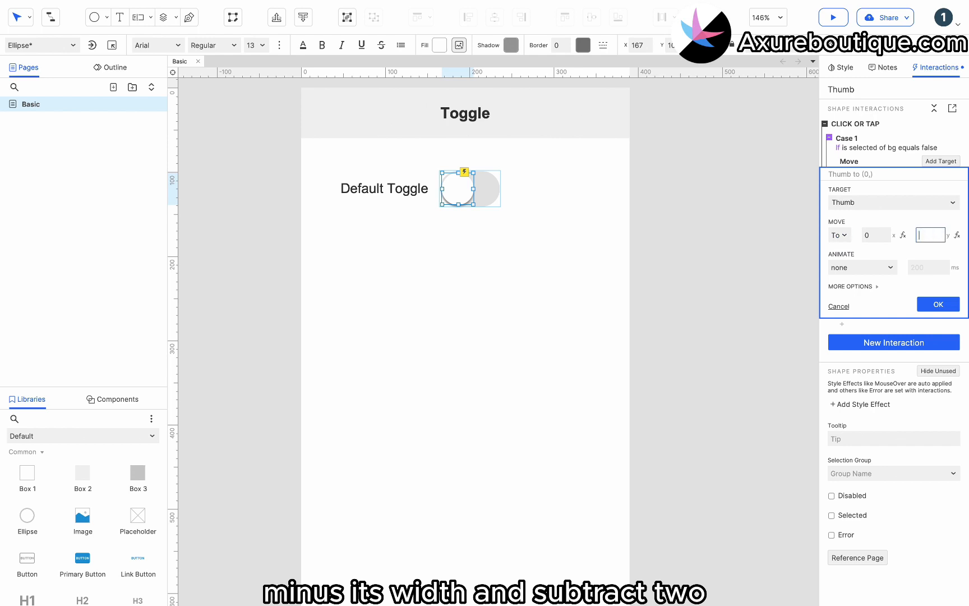
click(886, 240)
- For the x value of Case 1's Move action, add local variable LVAR1 that references the widget bg
click(901, 235)
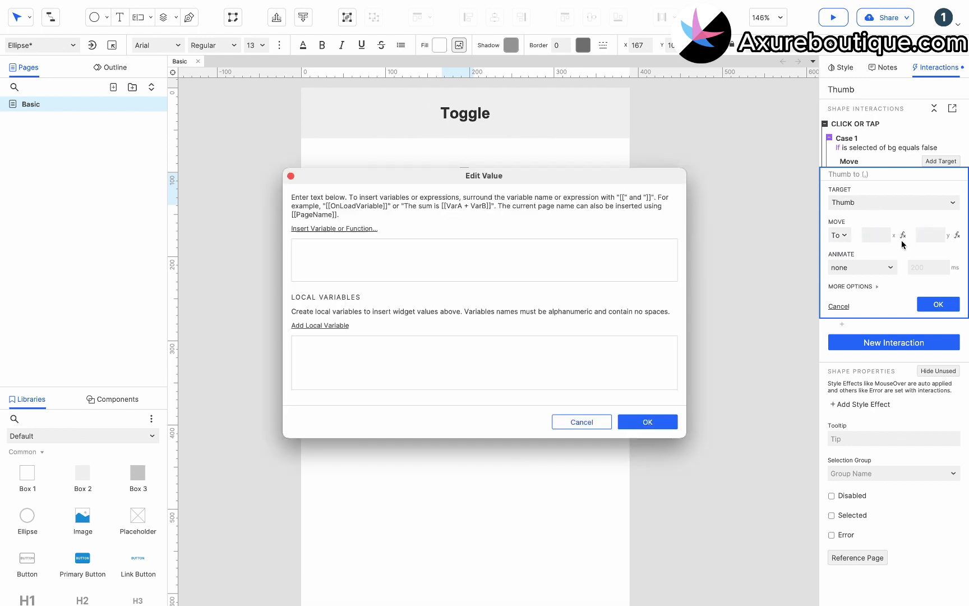
click(319, 325)
click(470, 348)
click(449, 450)
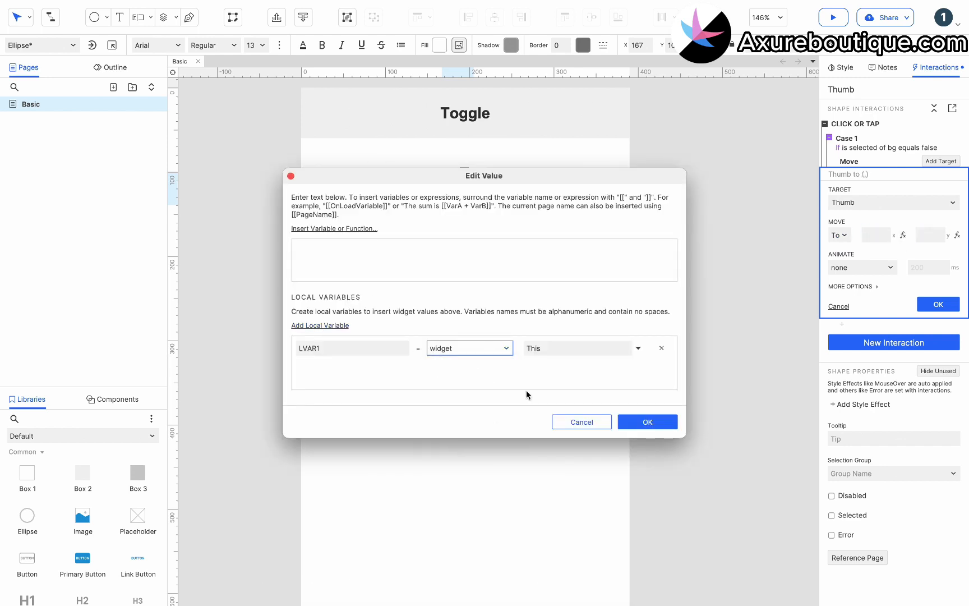
click(558, 348)
text(b)
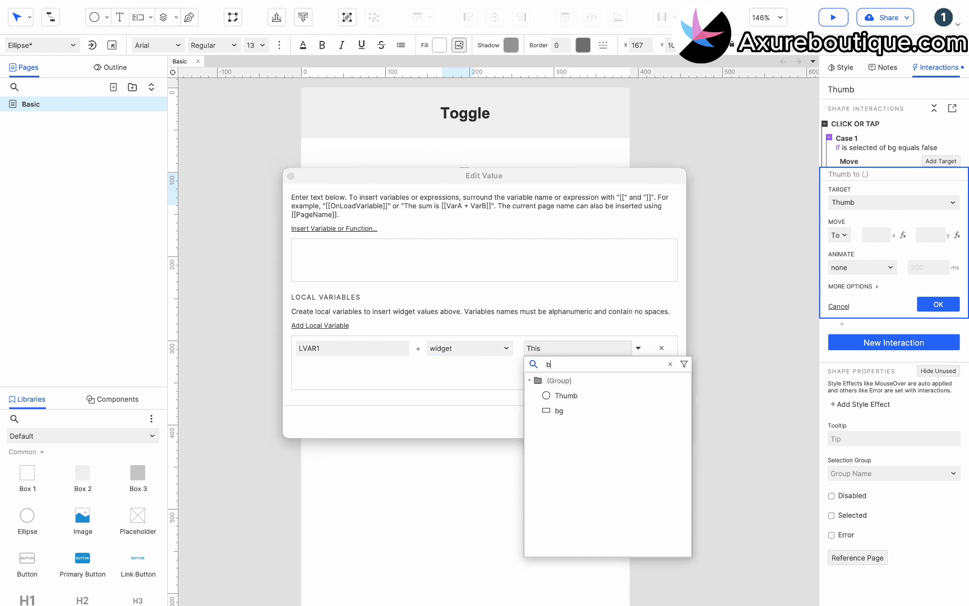
text(g)
click(558, 396)
- Set the Case 1 Move action's x value to [[LVAR1.right-This.width-2]] and its animation to linear
click(350, 250)
text([[LVAR1.right-This.width-2]])
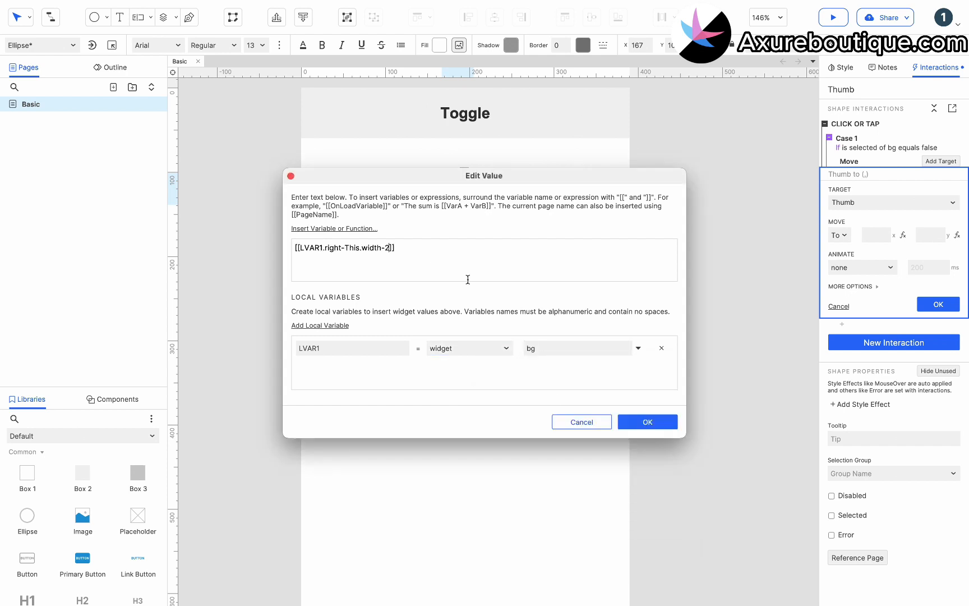
click(649, 422)
click(852, 275)
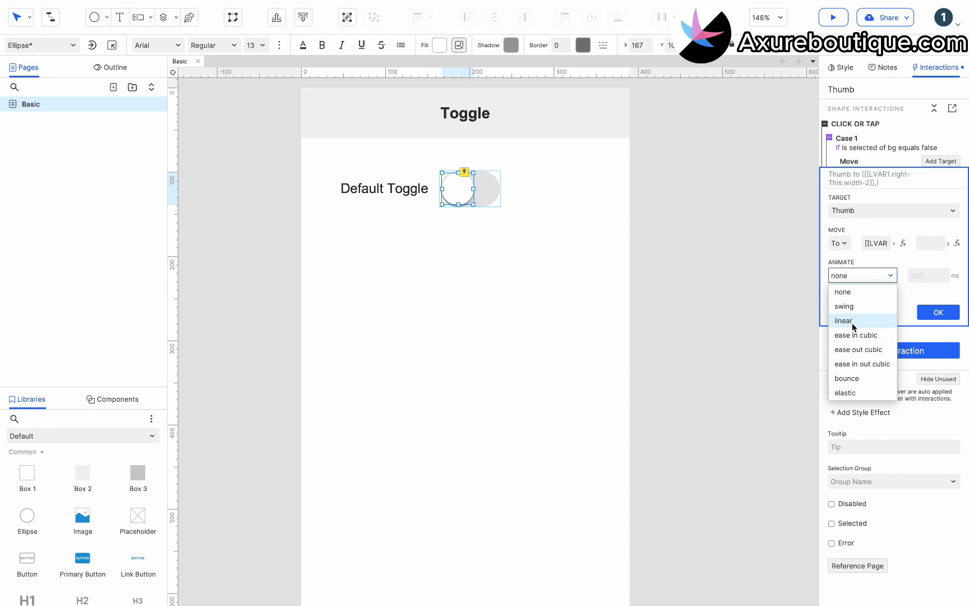
click(852, 320)
click(937, 312)
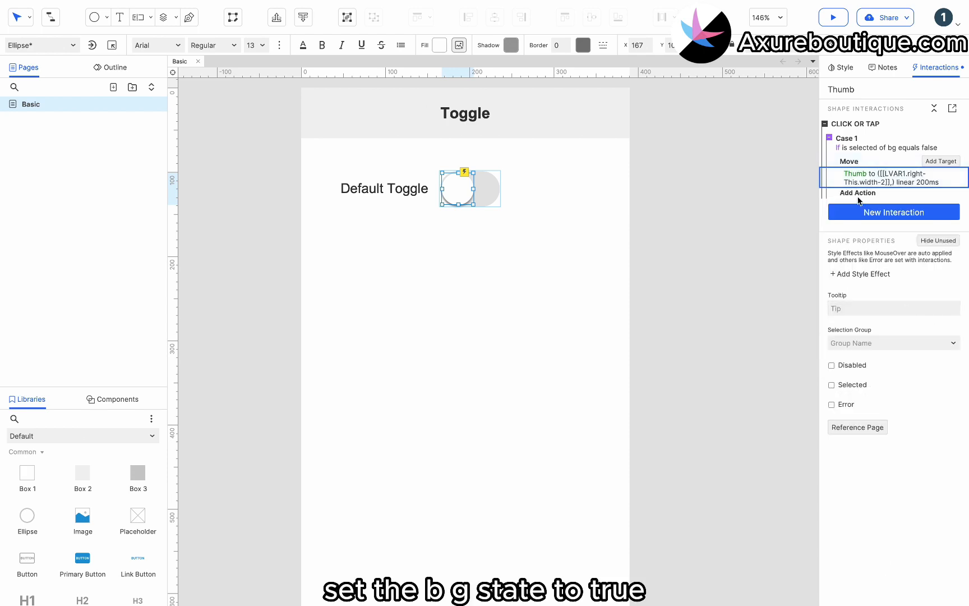
- Add a Set Selected/Checked action under Case 1 that sets bg to "true"
click(845, 191)
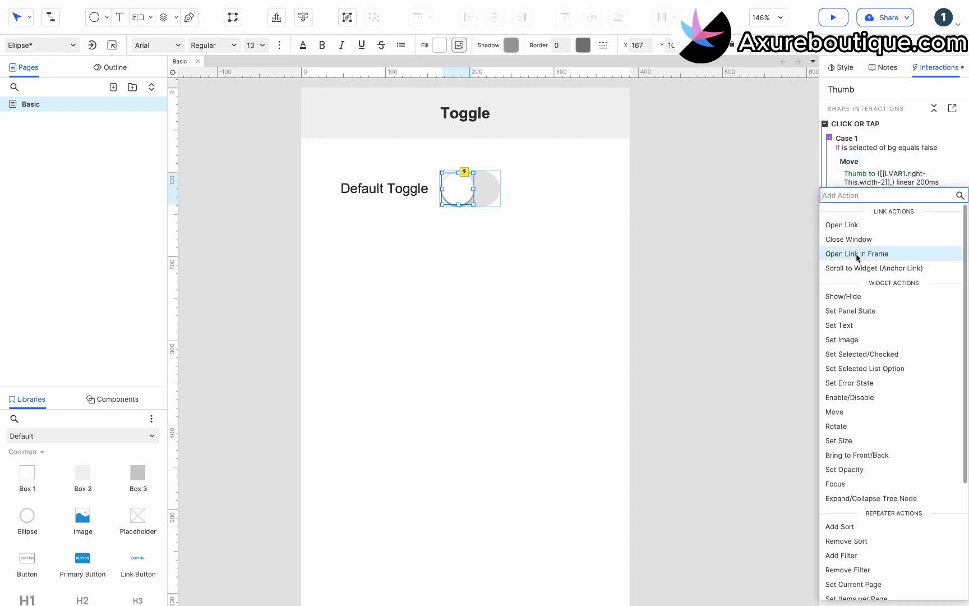
click(859, 355)
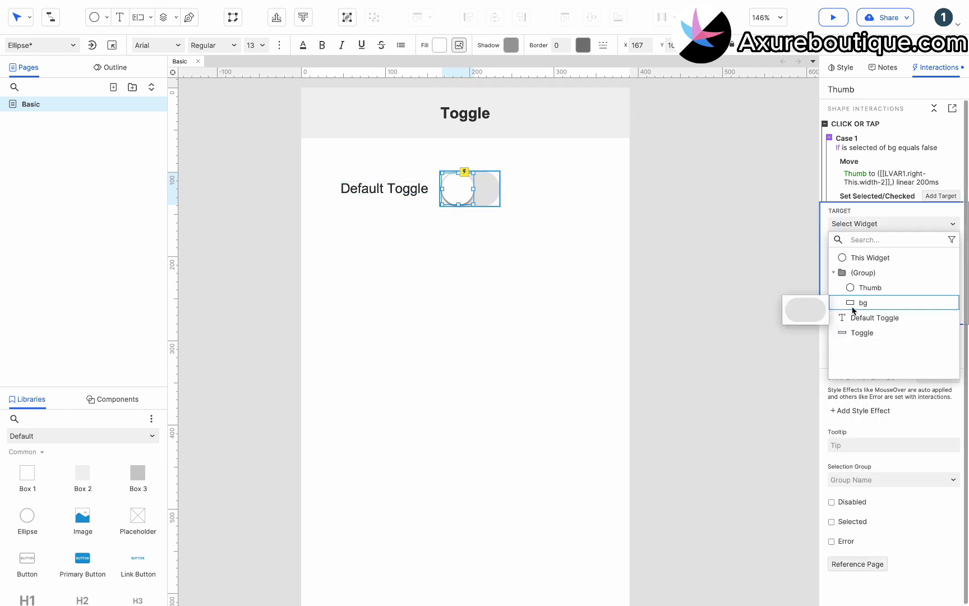
click(853, 303)
click(920, 326)
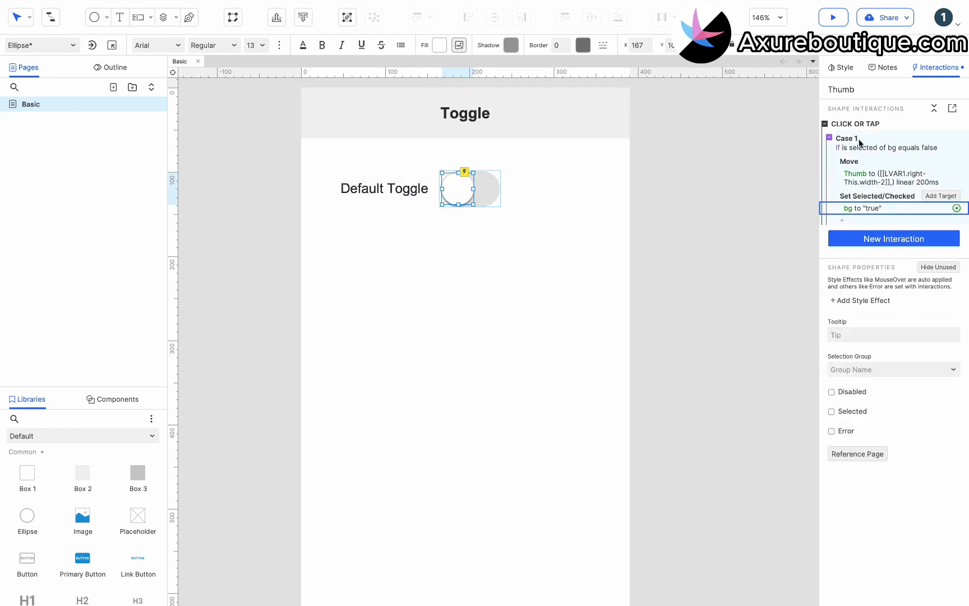
- Add Case 2 without conditions to Thumb's Click or Tap event and copy Case 1's Move and Set Selected/Checked actions into it
click(943, 124)
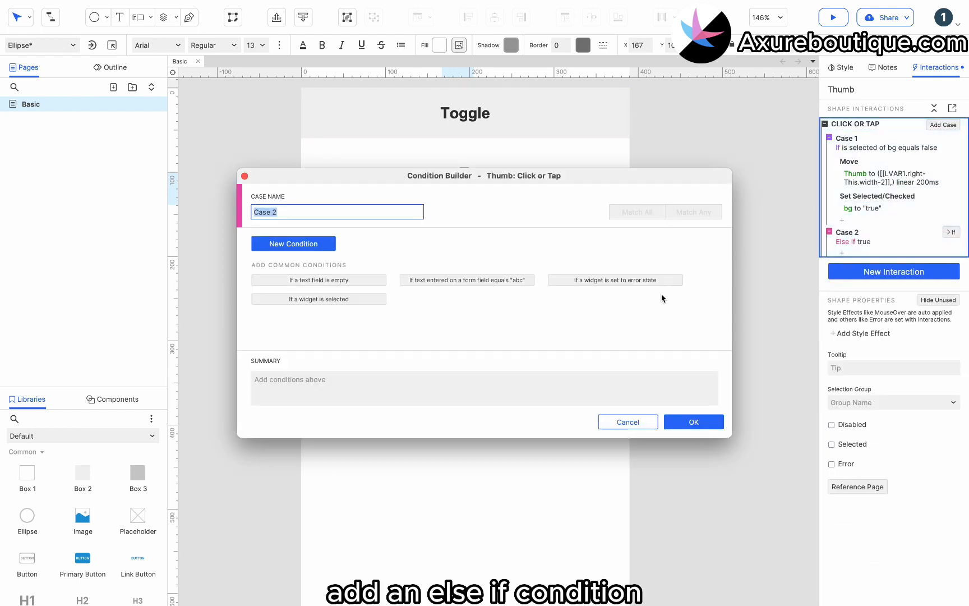
click(685, 421)
click(849, 162)
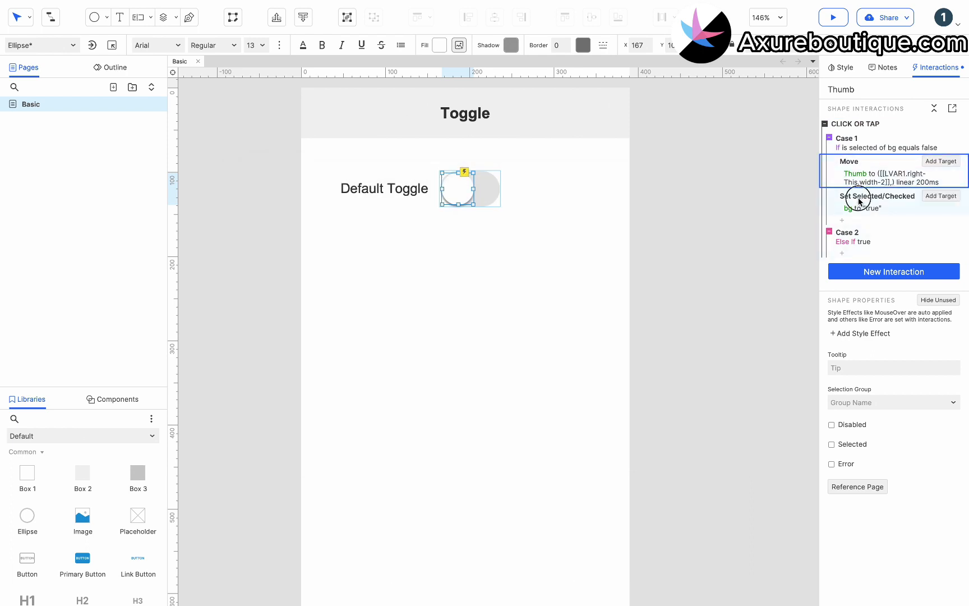
shift+click(859, 201)
key(ctrl+c)
click(845, 231)
key(ctrl+v)
- Change the x value of Case 2's Move action to [[LVAR1.x-2]]
click(872, 278)
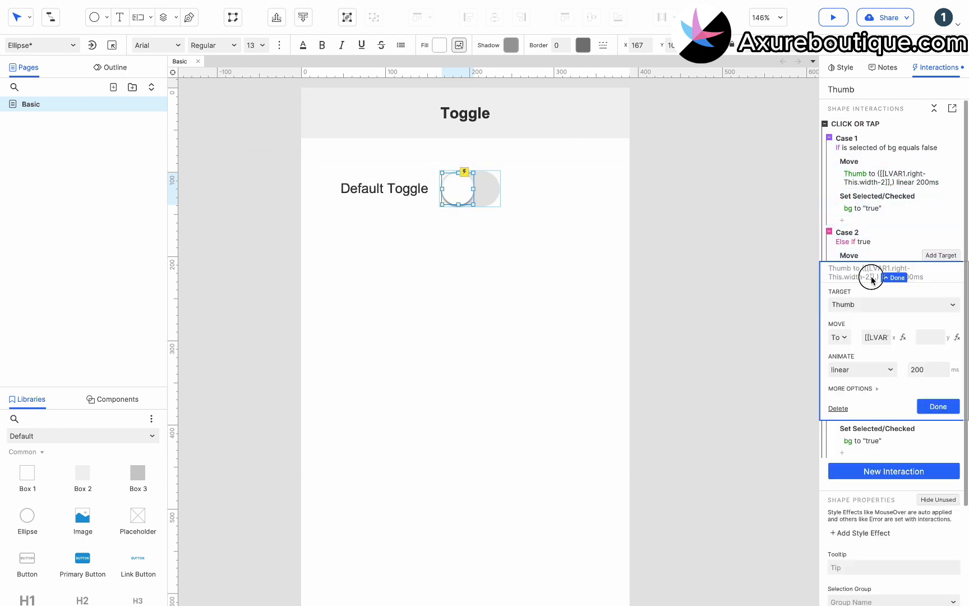
click(902, 338)
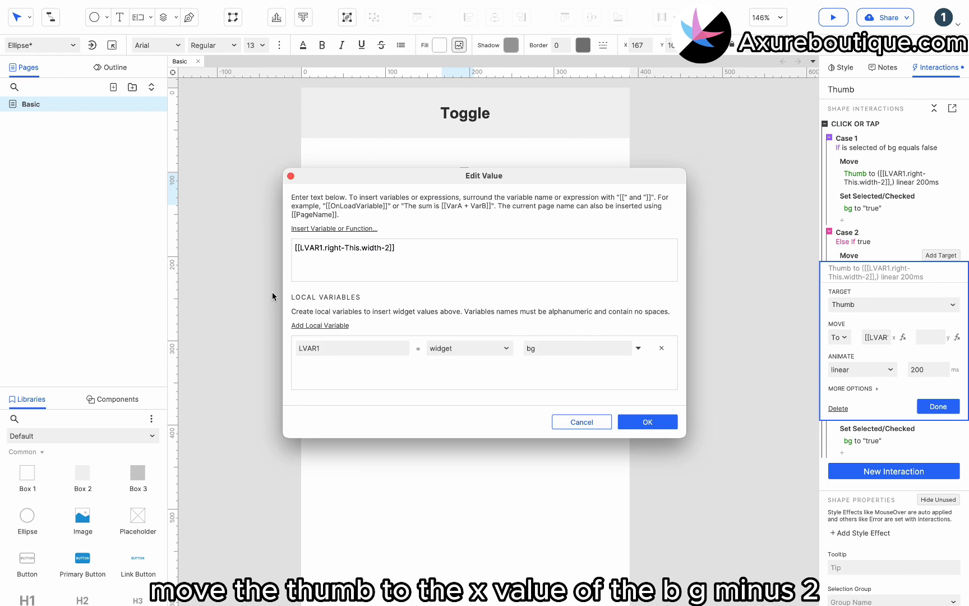
drag(325, 248, 379, 251)
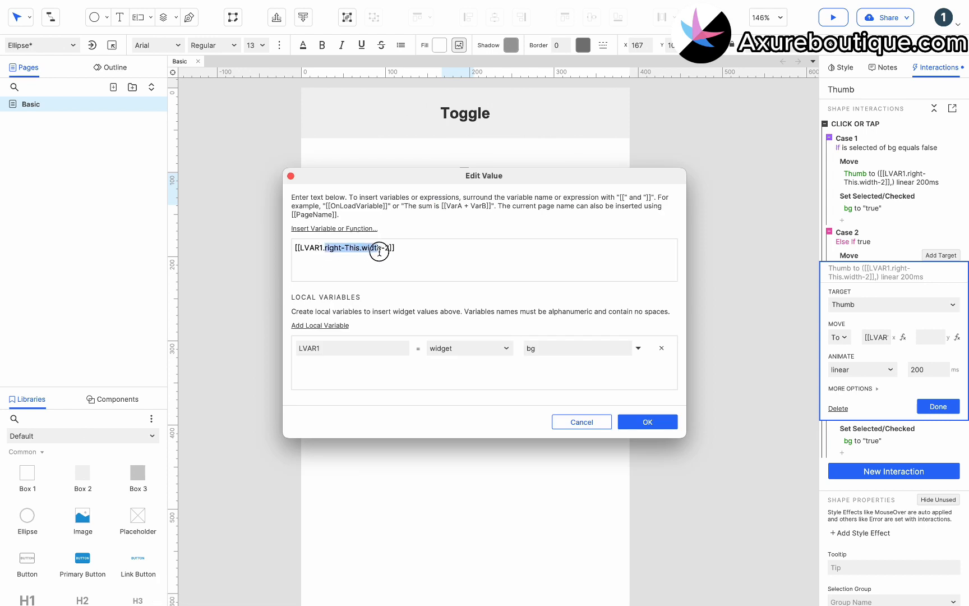
text(x)
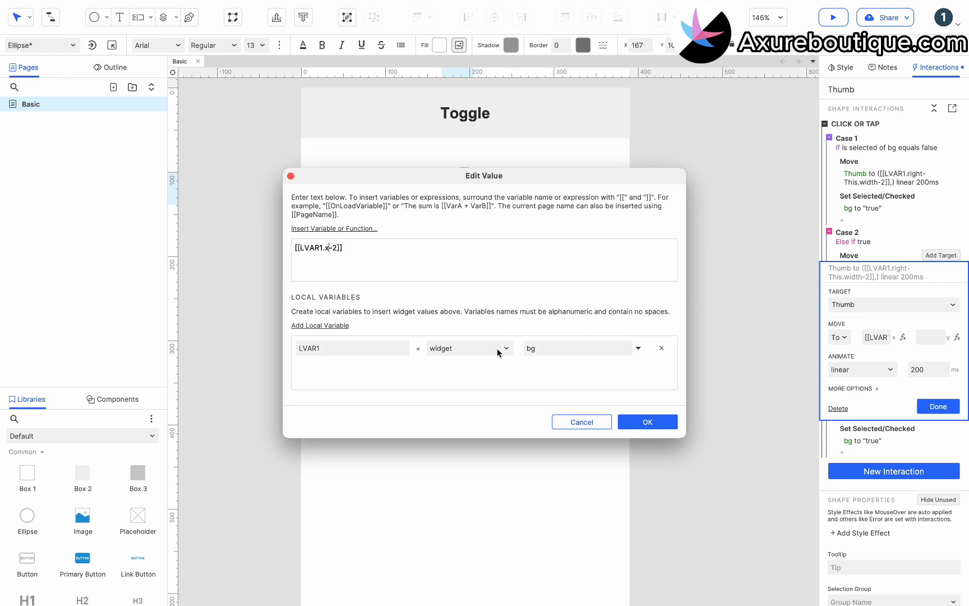
click(648, 421)
click(939, 398)
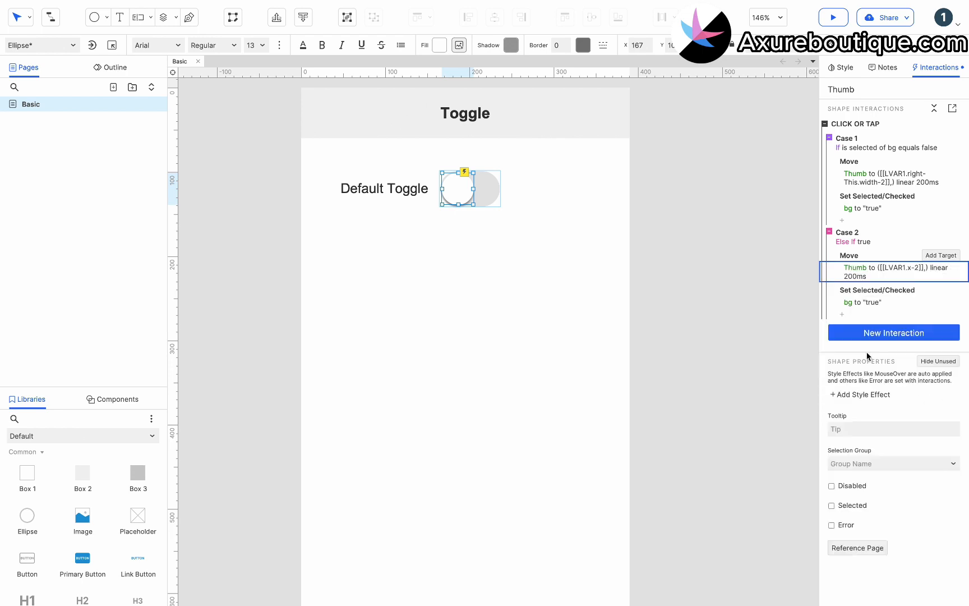
- Change Case 2's Set Selected/Checked action so that bg is set to "false"
click(867, 302)
click(848, 395)
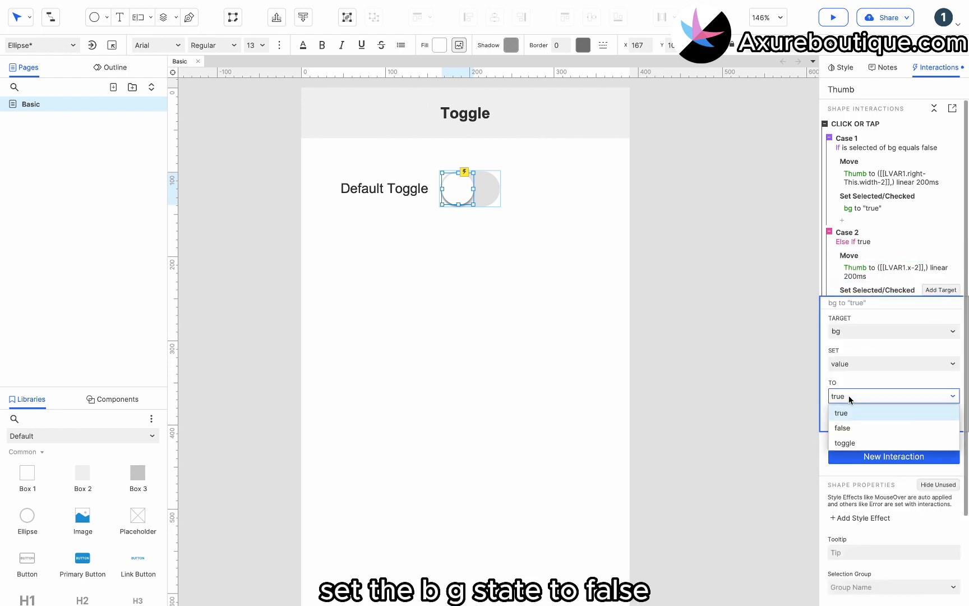
click(849, 428)
click(941, 420)
- Convert the Default Toggle label and the switch group into one dynamic panel and widen it towards the page's right edge
click(521, 299)
scroll(521, 300, down, 4)
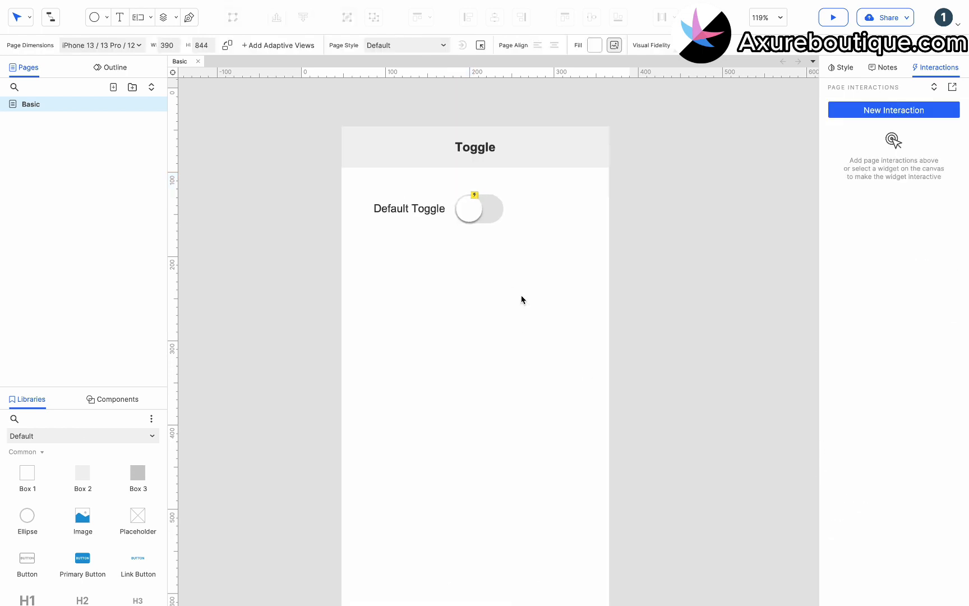
drag(526, 254, 375, 194)
right_click(427, 220)
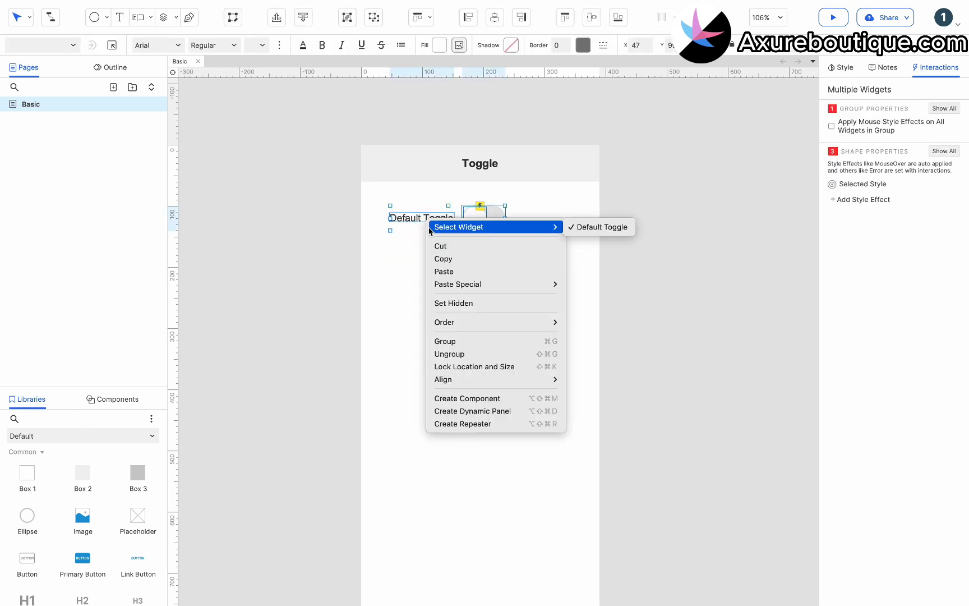
click(463, 411)
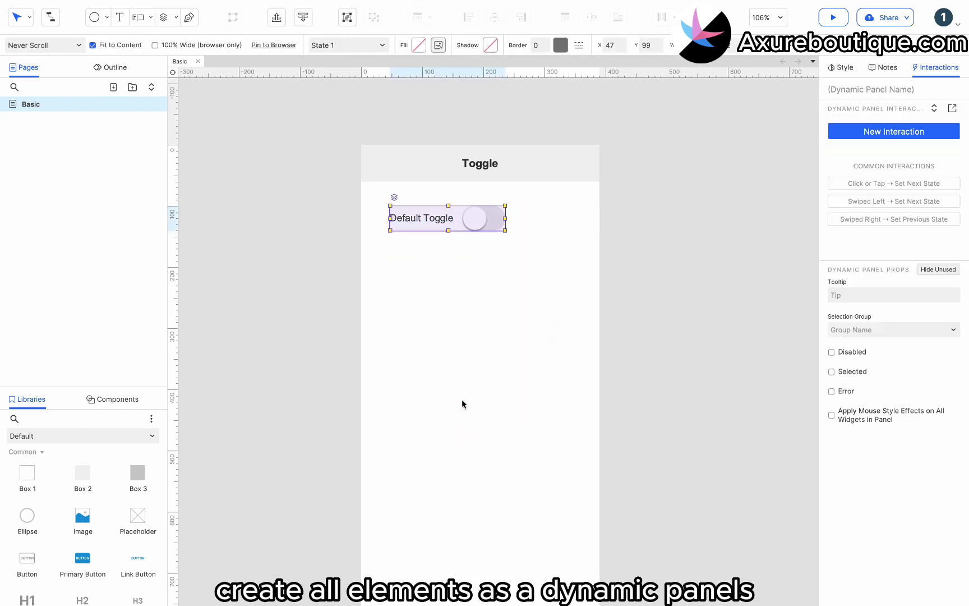
drag(505, 218, 570, 218)
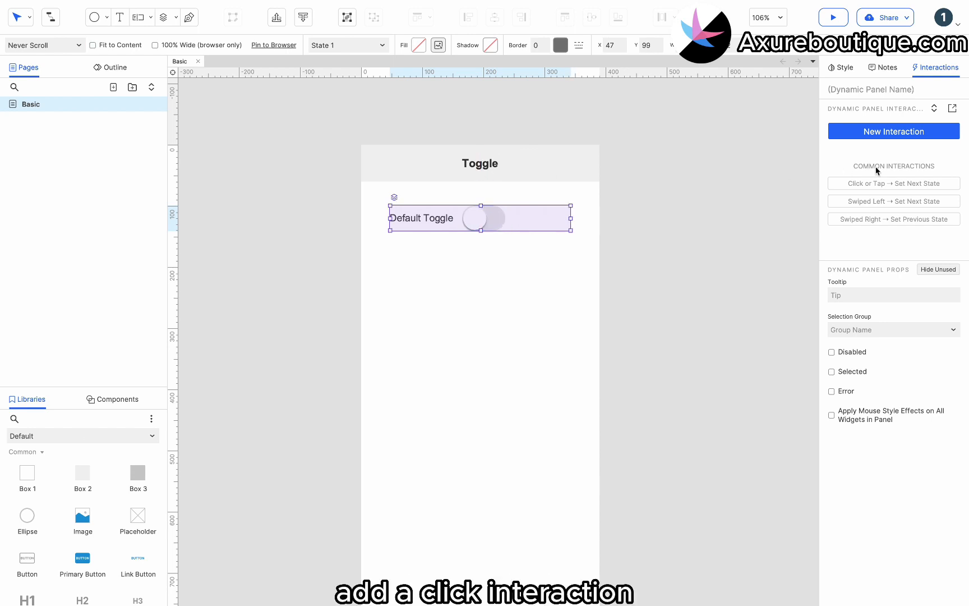
- Add a Click or Tap interaction to the dynamic panel with a Fire Event action that fires Thumb's Click or Tap
click(861, 132)
click(853, 161)
scroll(865, 336, down, 3)
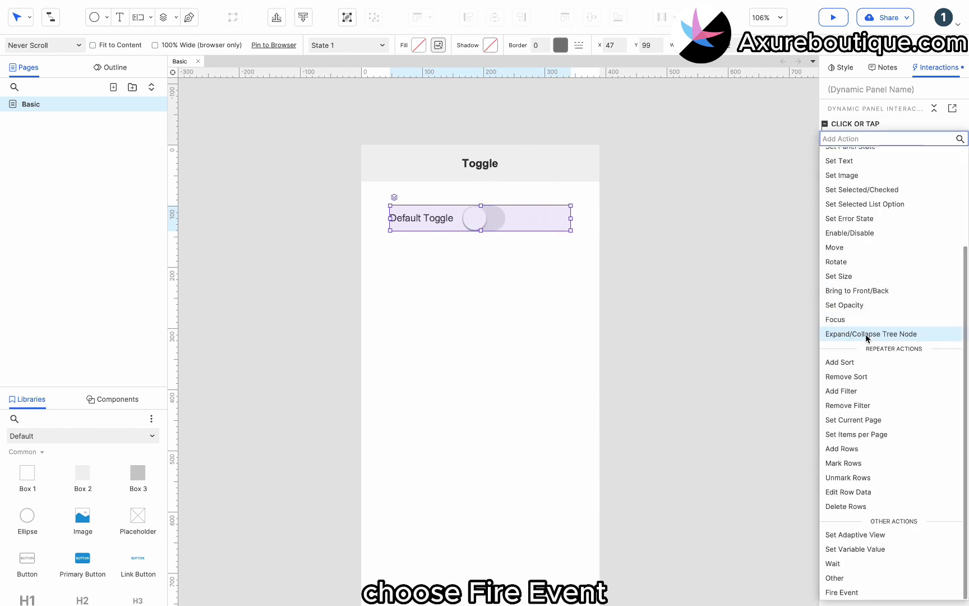
click(872, 592)
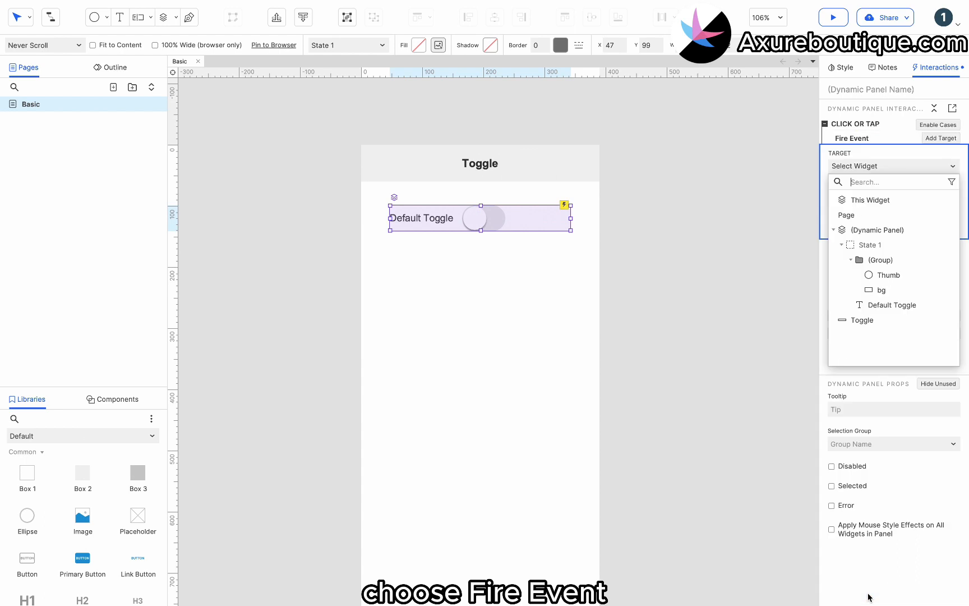
click(876, 274)
click(865, 233)
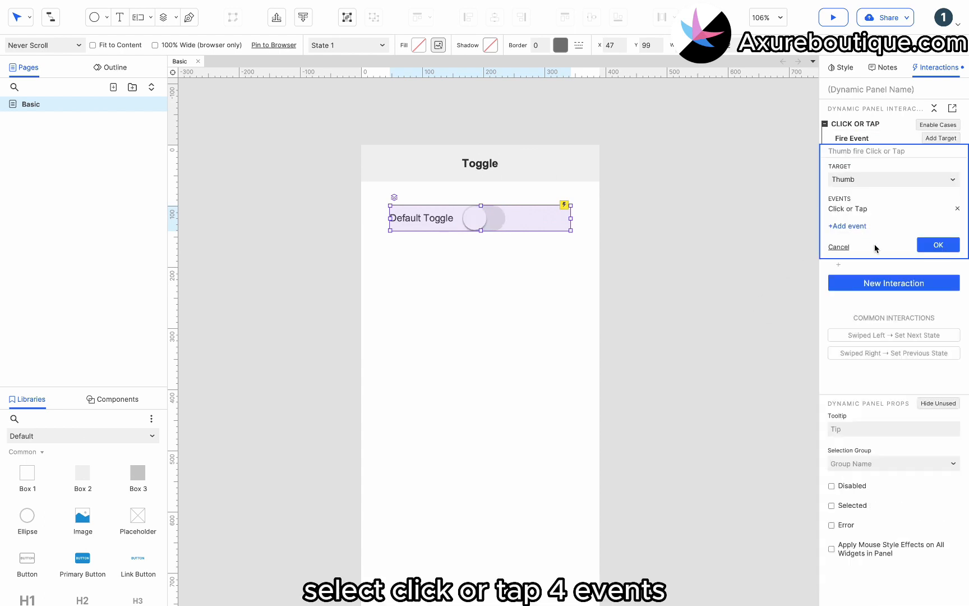
click(937, 246)
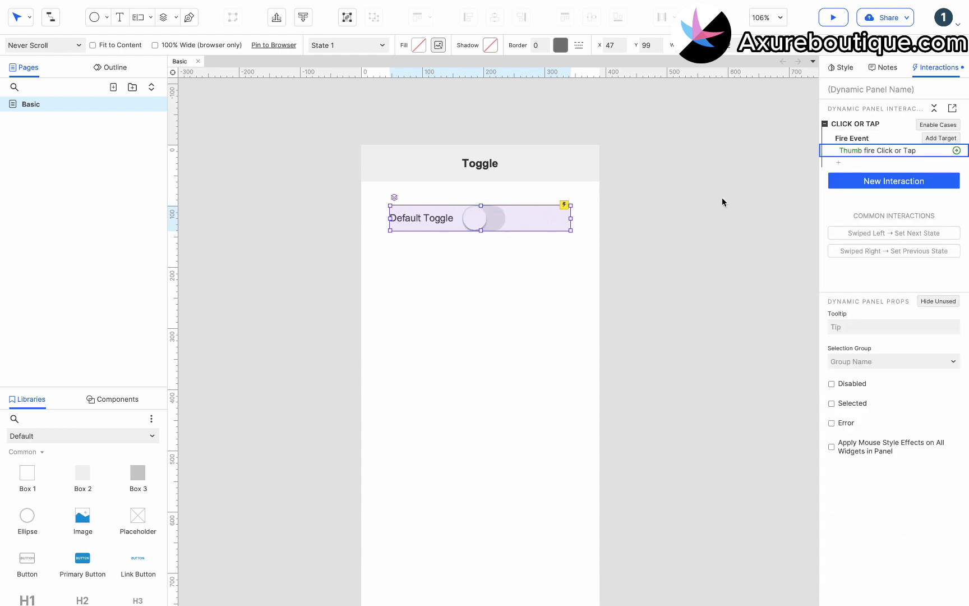
- Preview the prototype in the browser and test the toggle by repeatedly tapping the switch and the empty panel area beside it
click(666, 216)
key(super+period)
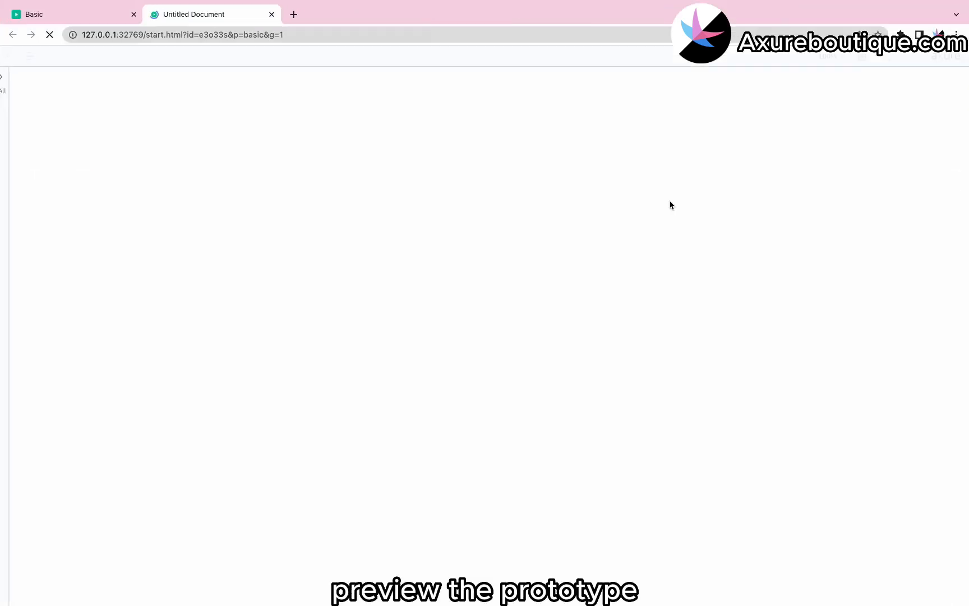
click(504, 164)
click(554, 162)
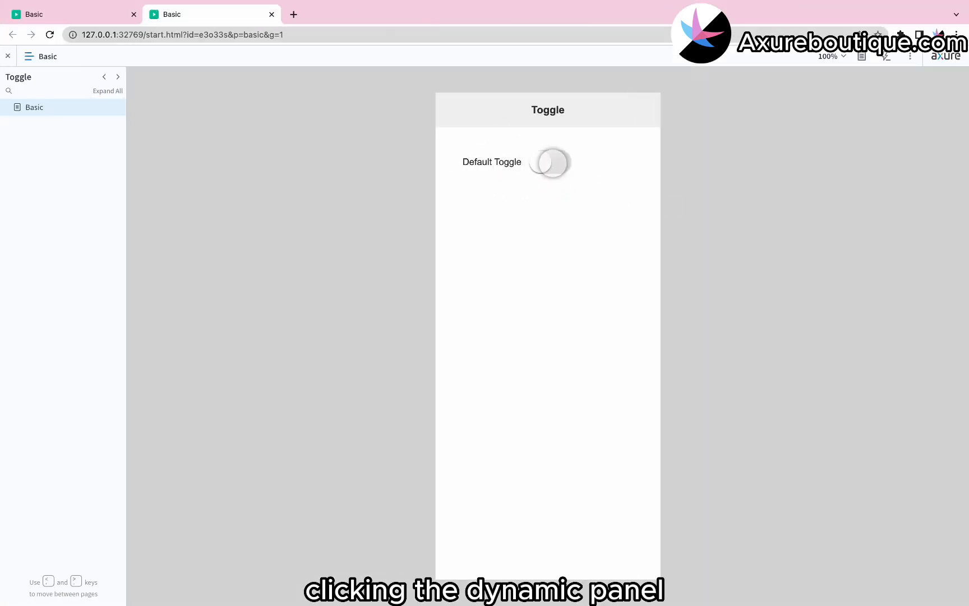
click(553, 162)
click(559, 163)
click(559, 162)
click(613, 161)
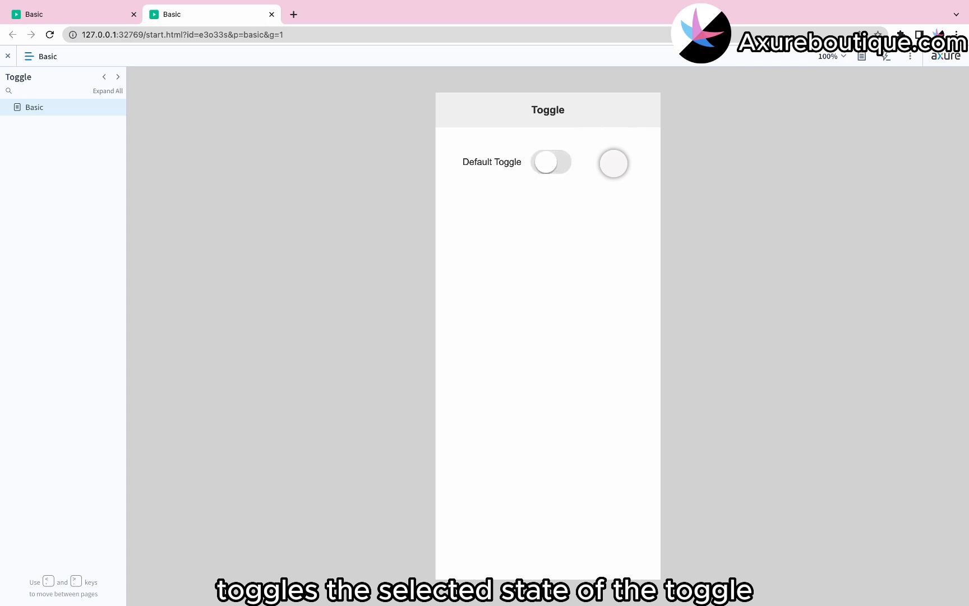
- Return to Axure RP and duplicate the Default Toggle dynamic panel directly below the original
key(ctrl+Left)
click(441, 288)
click(447, 228)
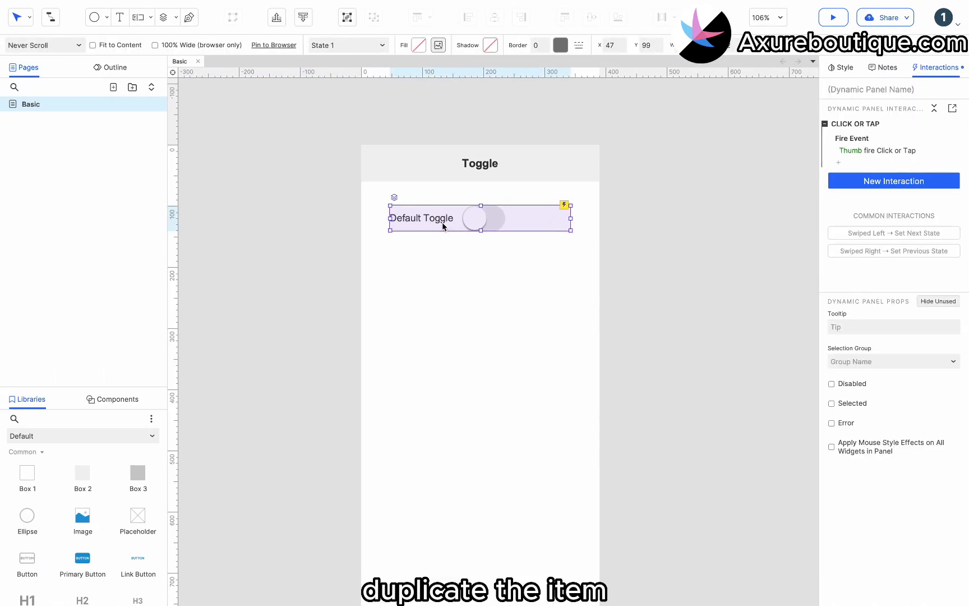
drag(443, 226, 434, 264)
- Change the label text inside the duplicated dynamic panel to "Checed Toggle"
double_click(429, 255)
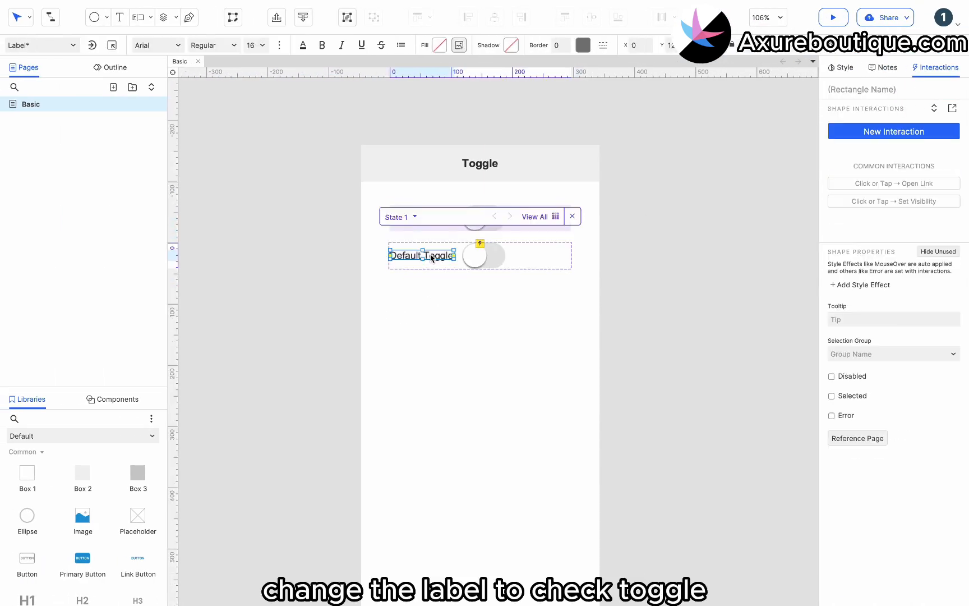
double_click(419, 262)
double_click(413, 257)
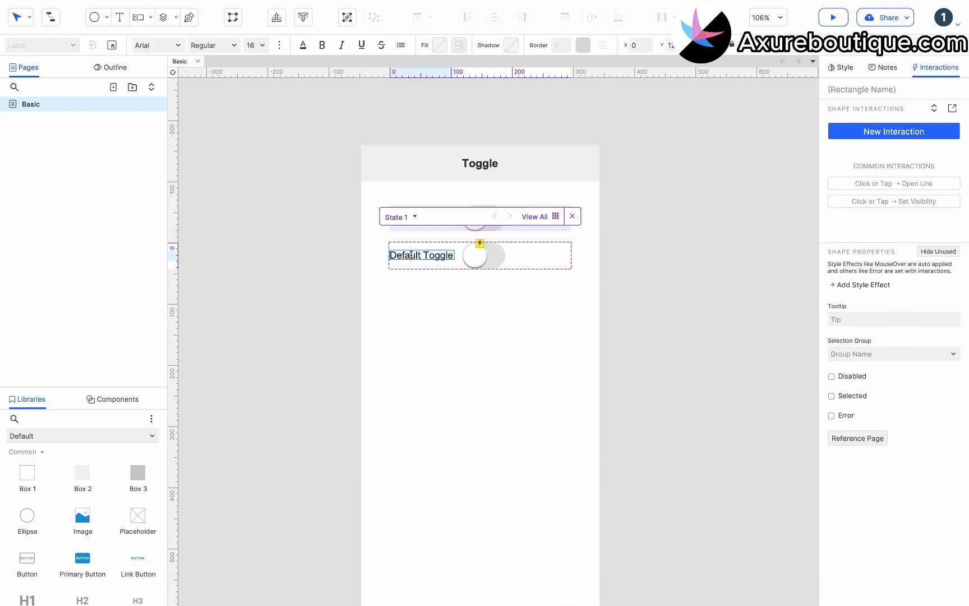
double_click(412, 257)
text(Che)
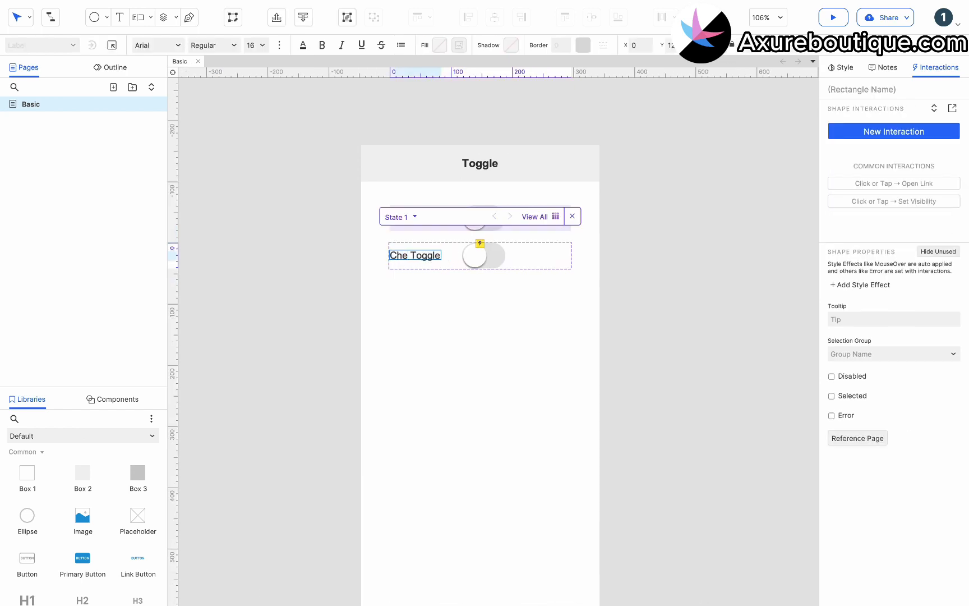
text(ced)
- Set the duplicated toggle's bg widget to Selected by default
click(493, 256)
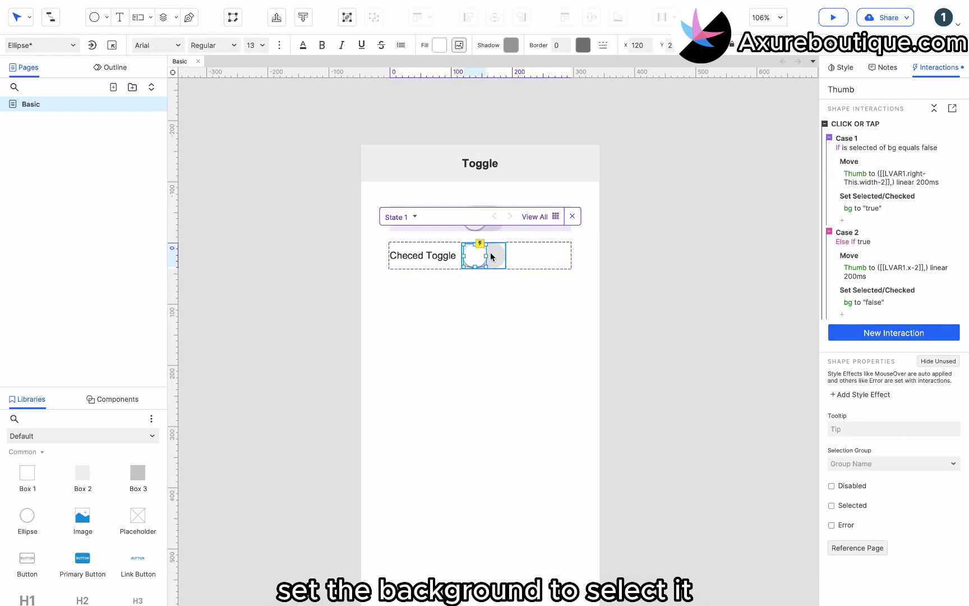
click(495, 255)
right_click(497, 256)
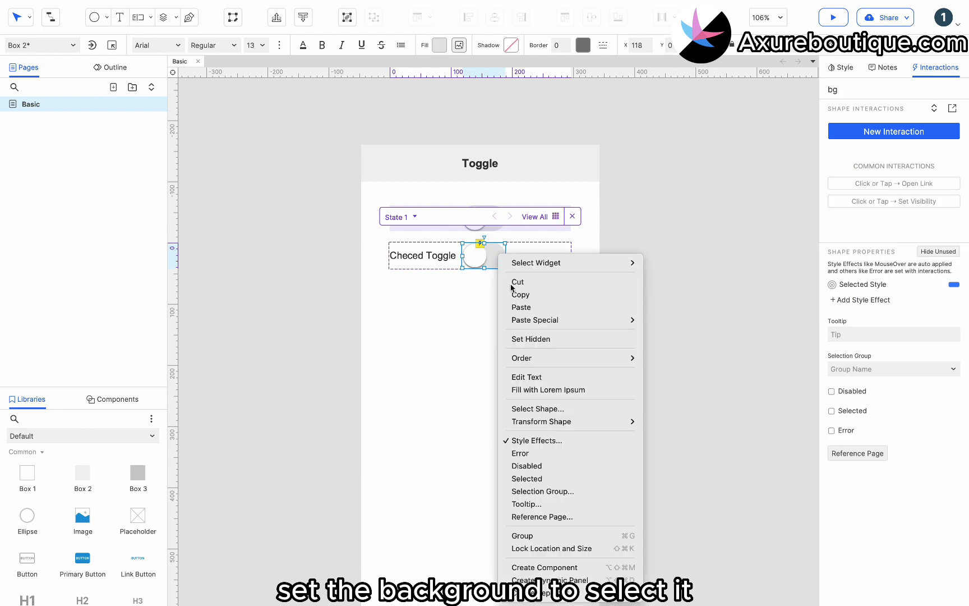
click(533, 478)
click(450, 262)
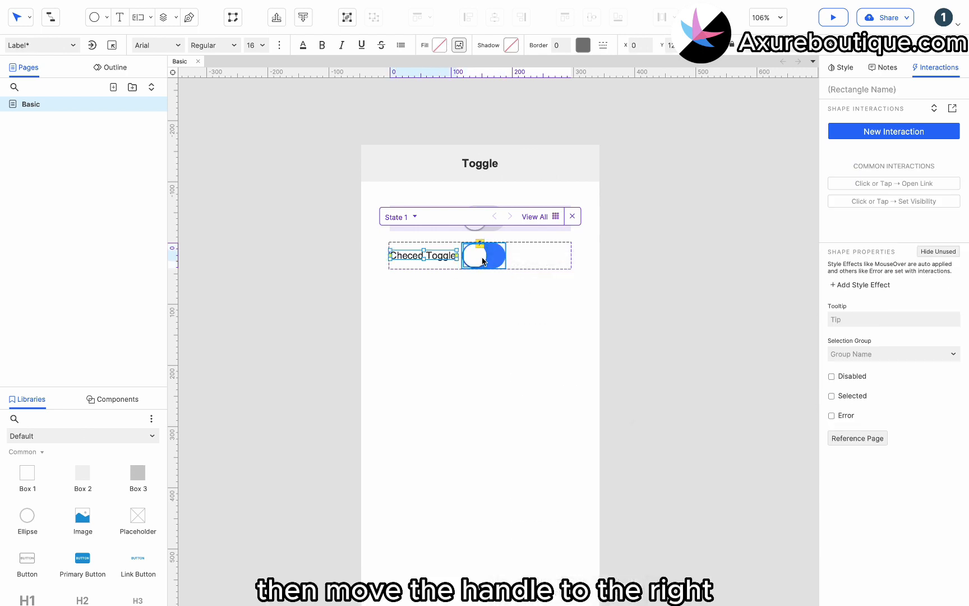
- Move the Thumb inside the Checed Toggle panel to the right end of its blue switch
click(477, 258)
click(477, 259)
drag(480, 255, 487, 255)
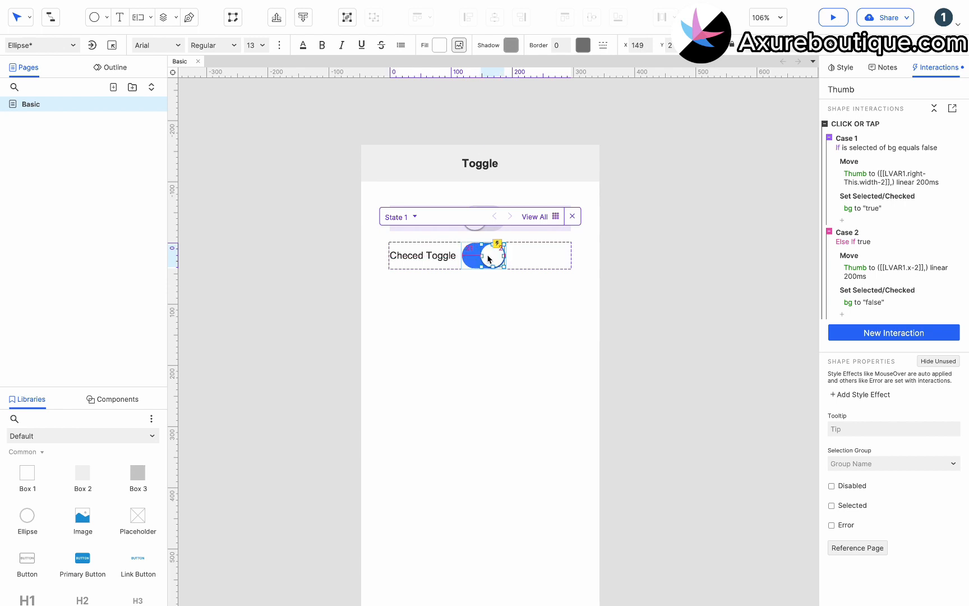
double_click(509, 301)
- Duplicate the Default Toggle panel below the Checed Toggle and change the copy's label text to "Disabled Toggle"
click(479, 220)
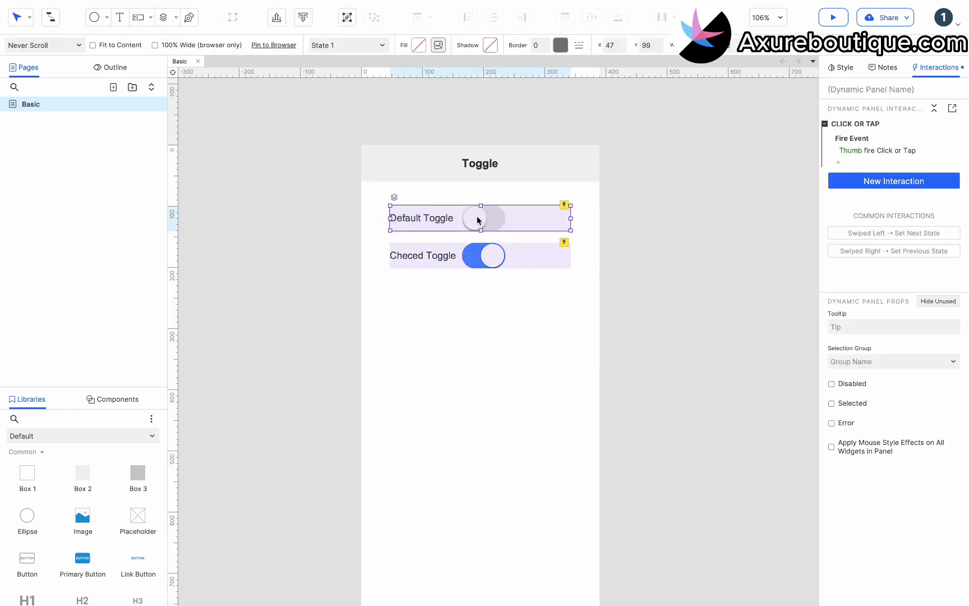
drag(478, 220, 455, 293)
double_click(455, 293)
double_click(410, 292)
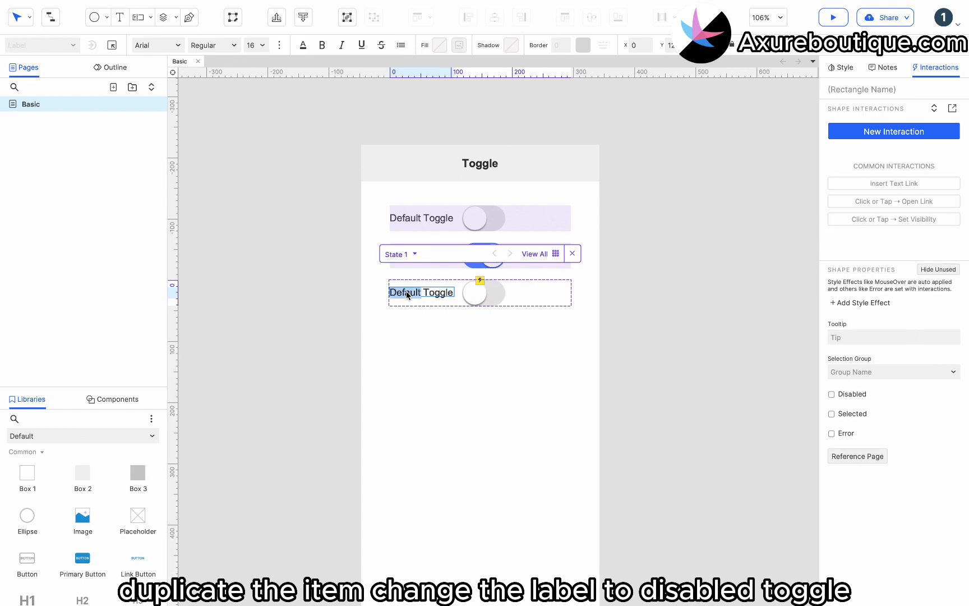
text(Disabled)
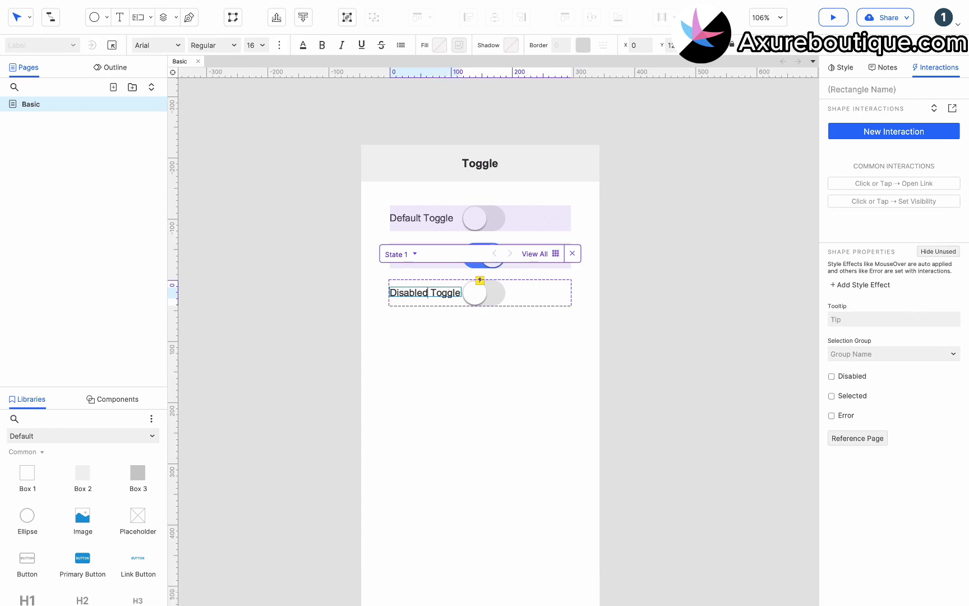
- Add a Disabled Style effect to the Disabled Toggle label with the font color #92949C
click(445, 294)
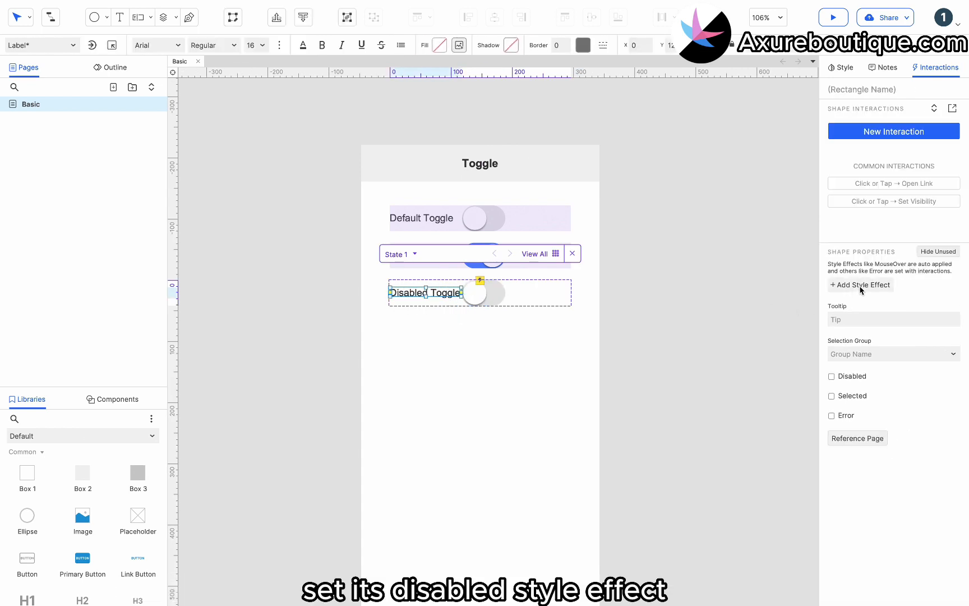
click(861, 286)
click(858, 332)
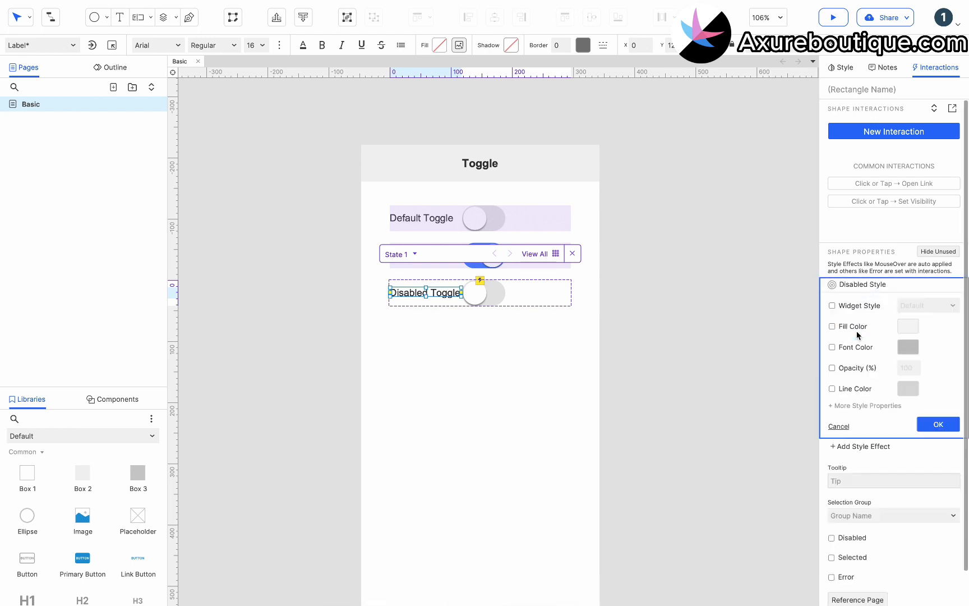
click(907, 347)
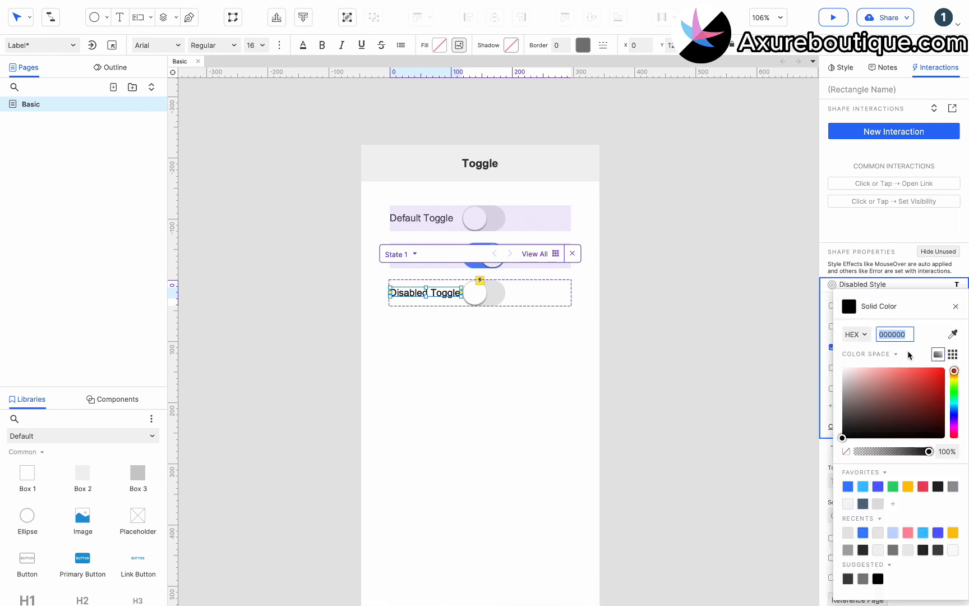
click(952, 354)
click(879, 495)
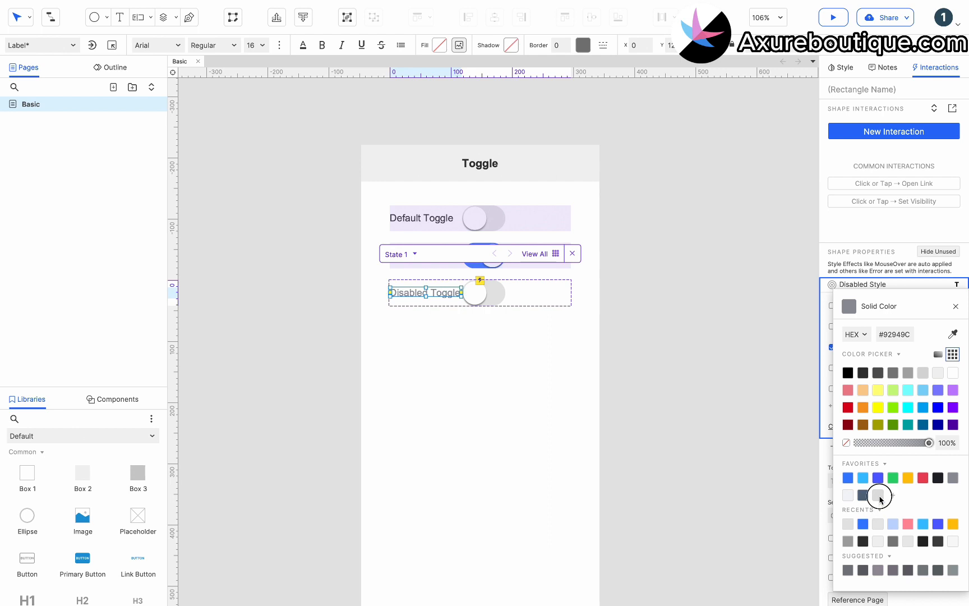
click(878, 495)
click(937, 481)
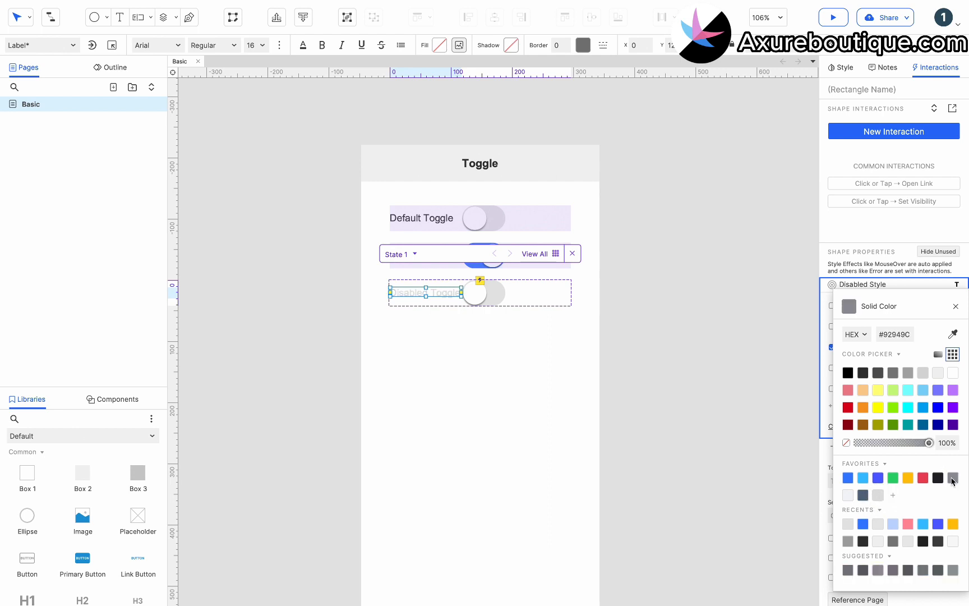
- Add a Disabled Style effect to the Disabled Toggle's bg widget with the fill color #F4F5F8
click(493, 296)
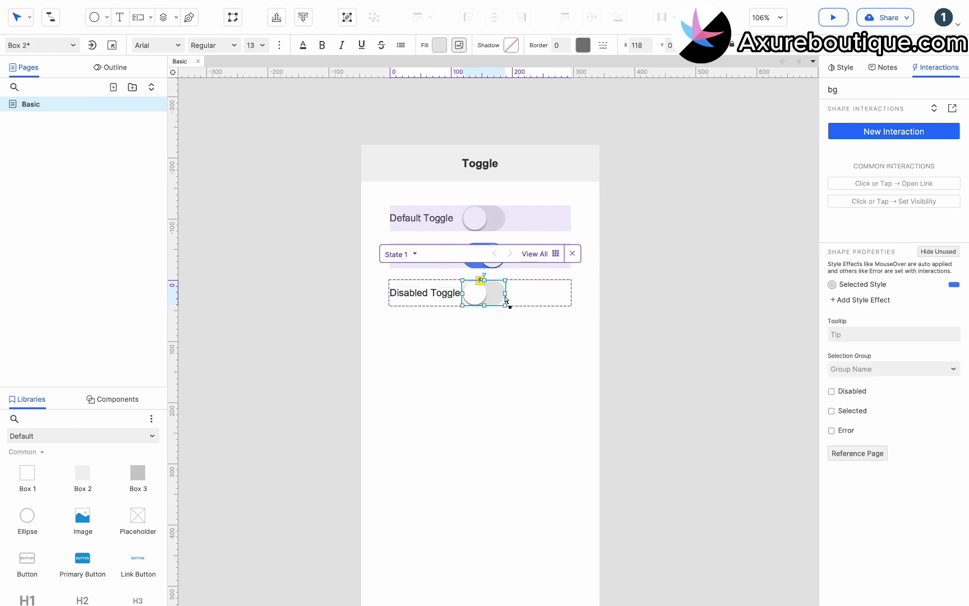
click(871, 301)
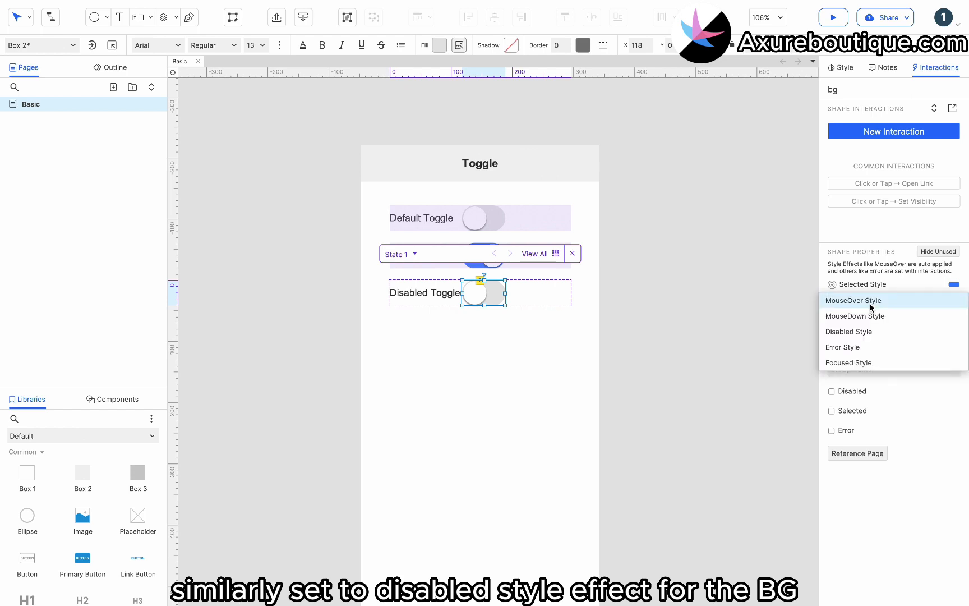
click(849, 336)
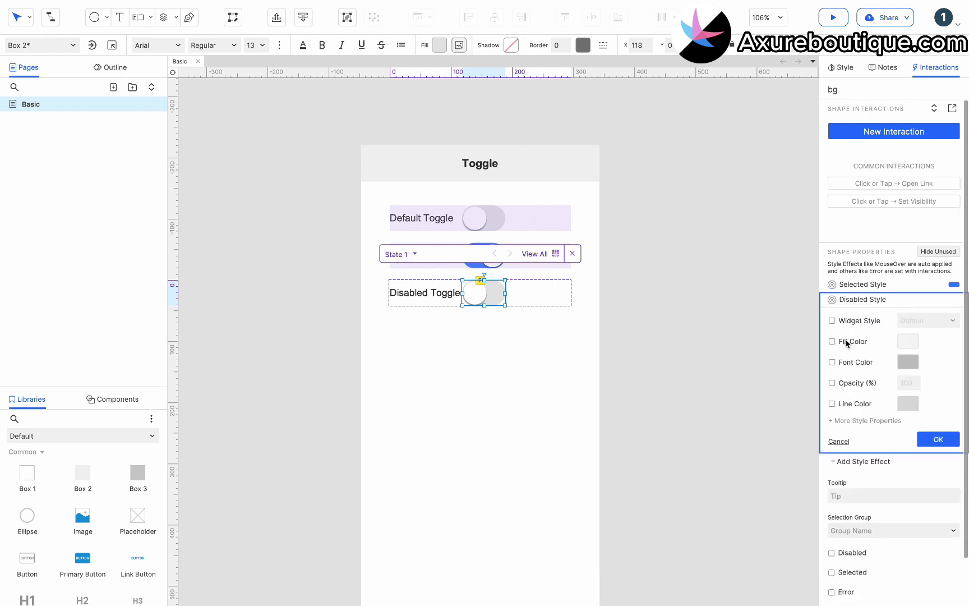
click(854, 342)
click(906, 342)
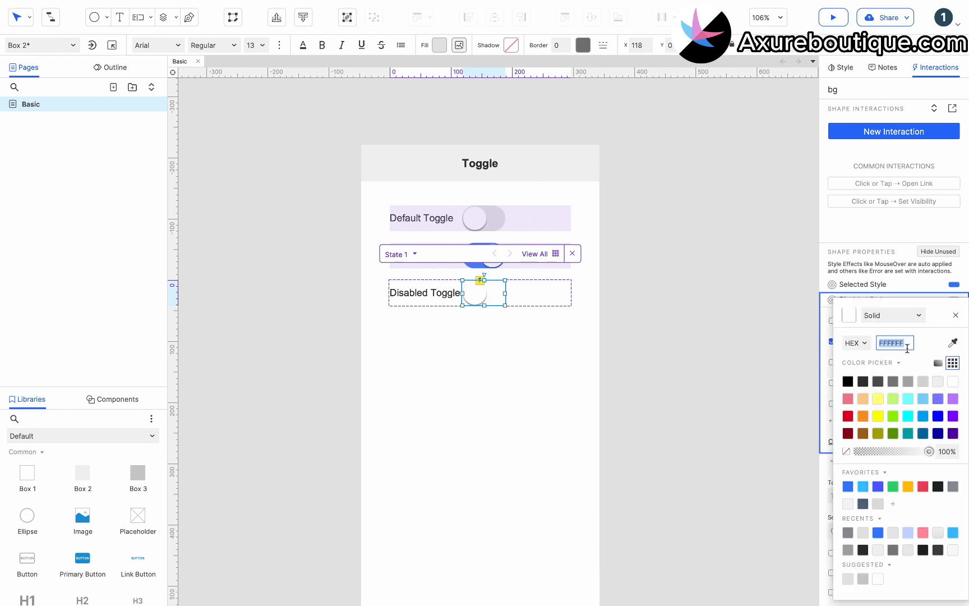
click(953, 487)
click(848, 503)
click(878, 507)
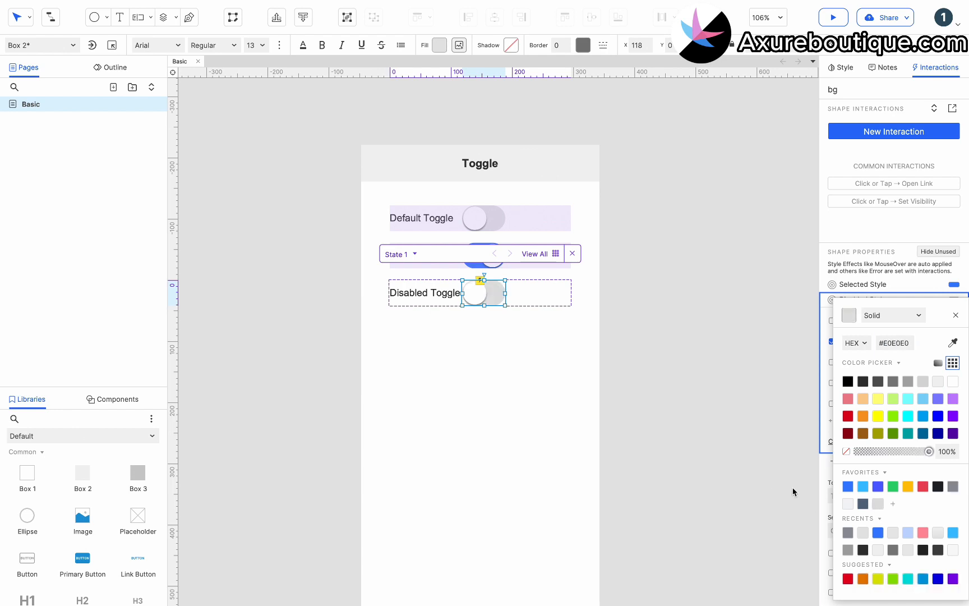
click(849, 504)
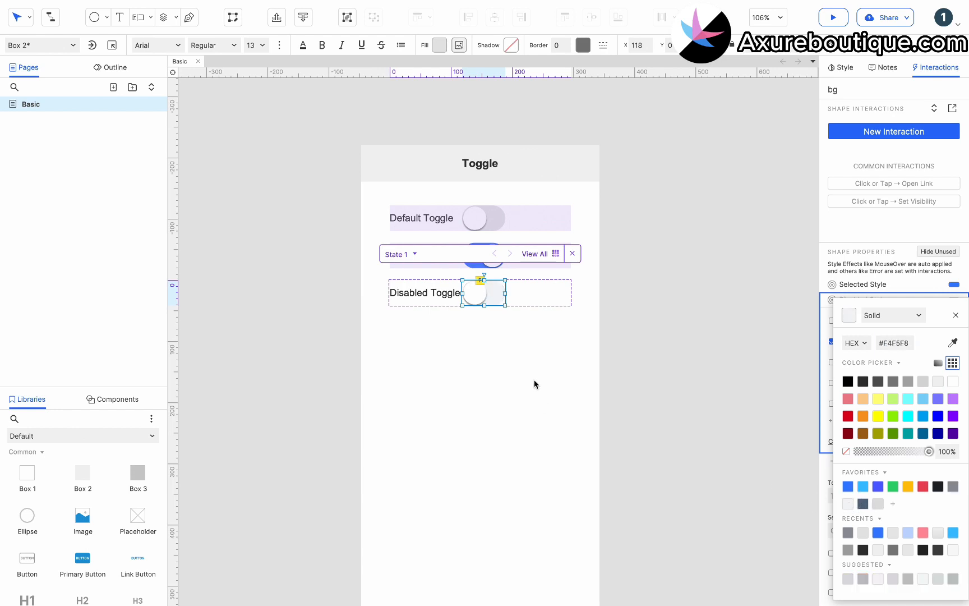
click(532, 352)
click(530, 348)
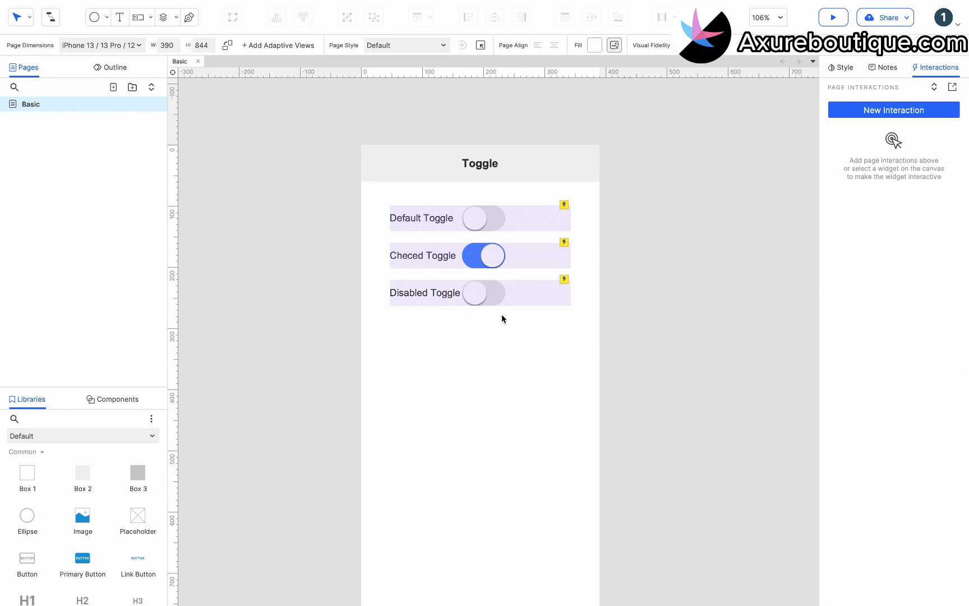
- Set the Disabled Toggle dynamic panel to Disabled by default
click(493, 298)
right_click(495, 299)
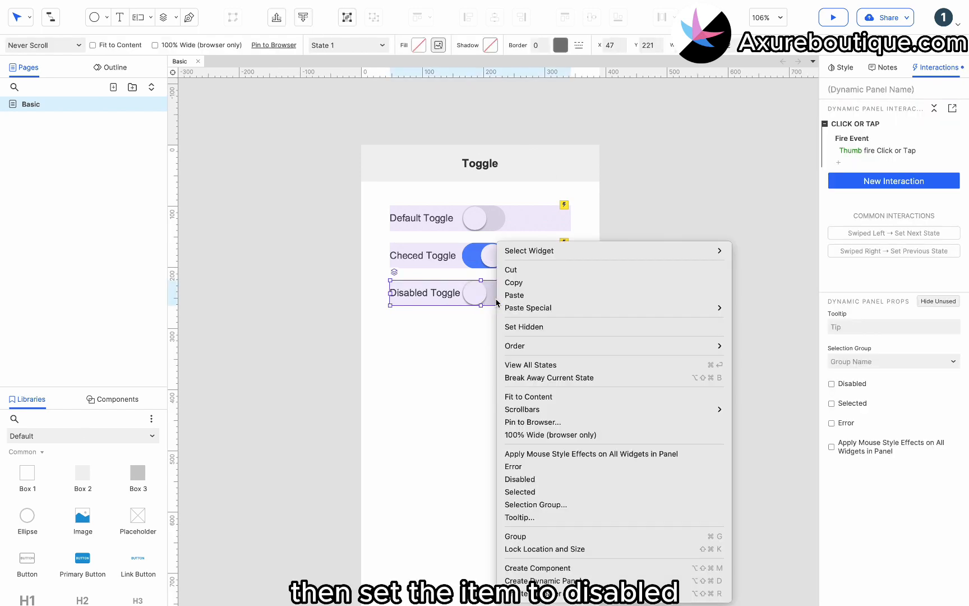
click(520, 478)
click(504, 325)
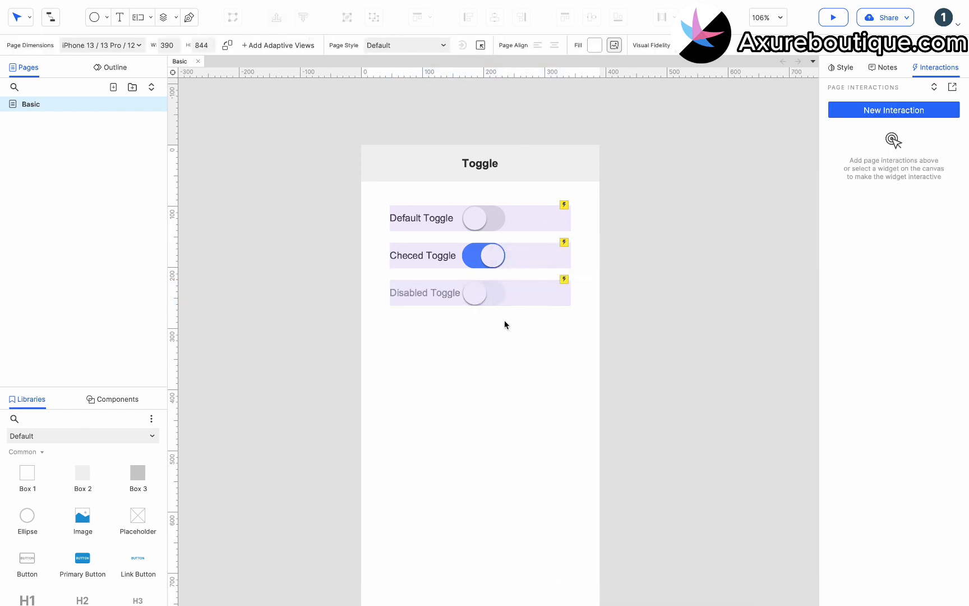
- Duplicate the Disabled Toggle panel directly below itself and move the copy's Thumb to the right end of its switch
click(494, 297)
key(ctrl+d)
drag(472, 300, 464, 329)
double_click(471, 333)
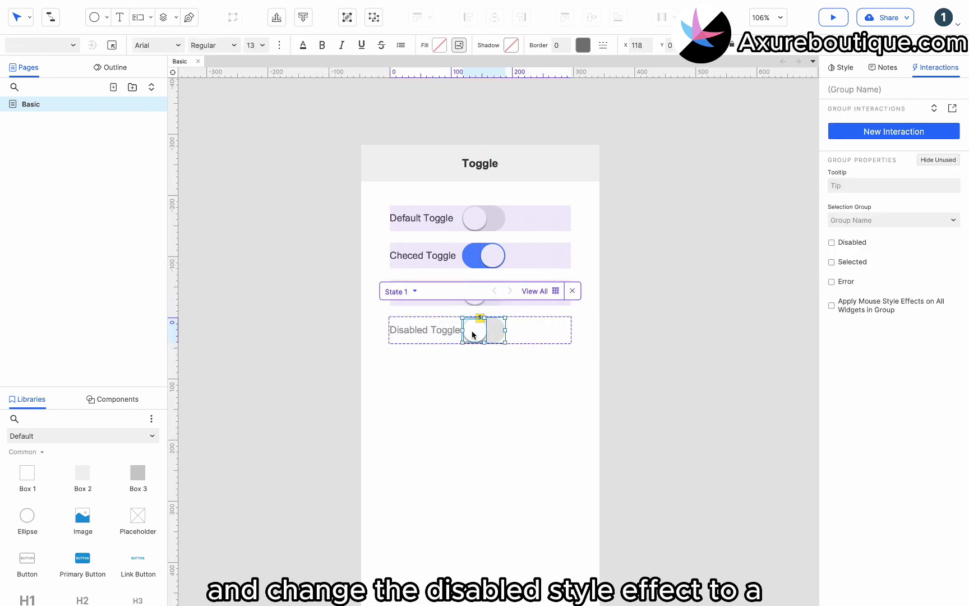
click(477, 329)
drag(484, 329, 494, 329)
- Change the Disabled Style fill color of the lower Disabled Toggle's bg widget to light blue
click(472, 329)
click(860, 299)
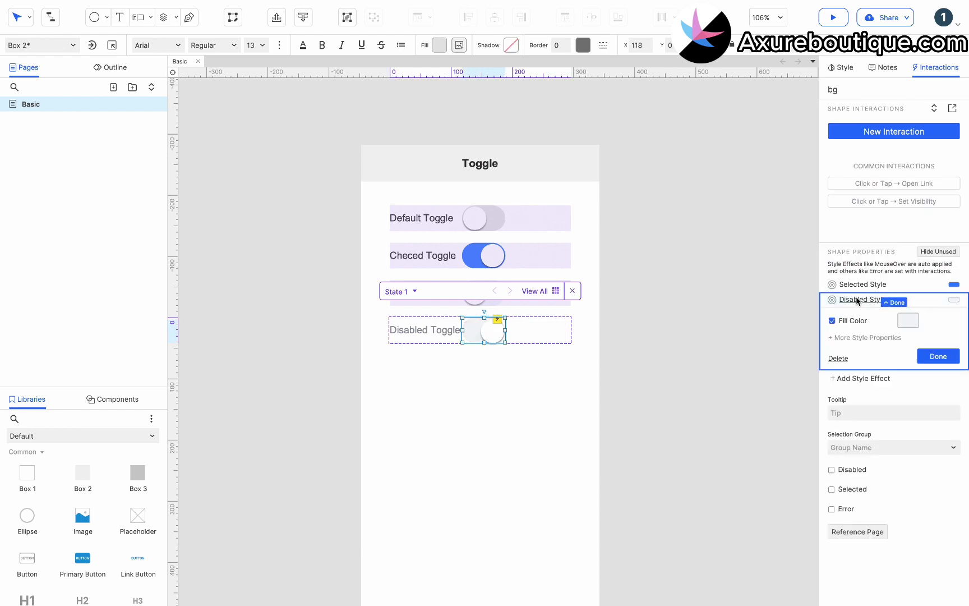
click(906, 317)
click(921, 533)
click(473, 351)
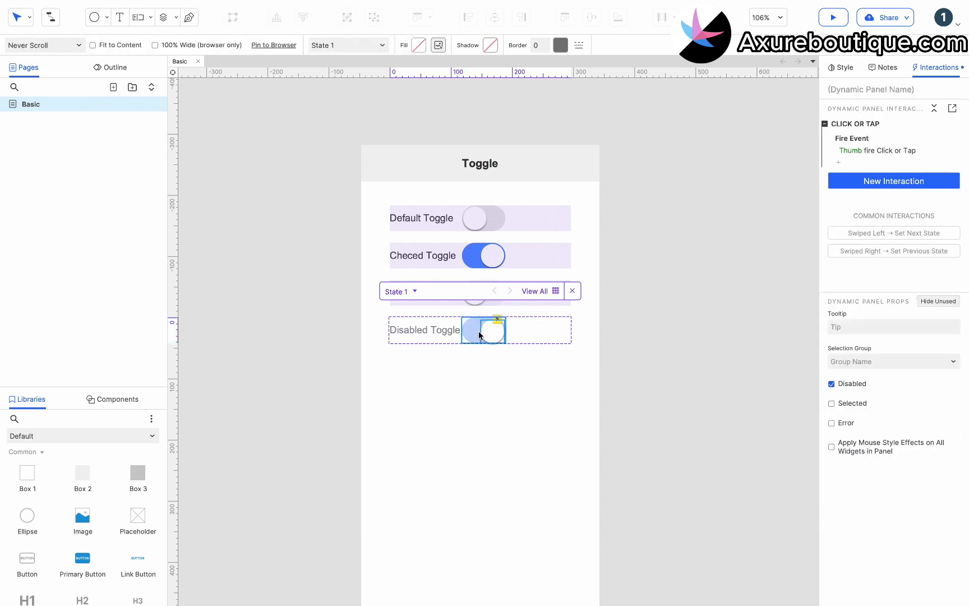
double_click(494, 329)
click(515, 354)
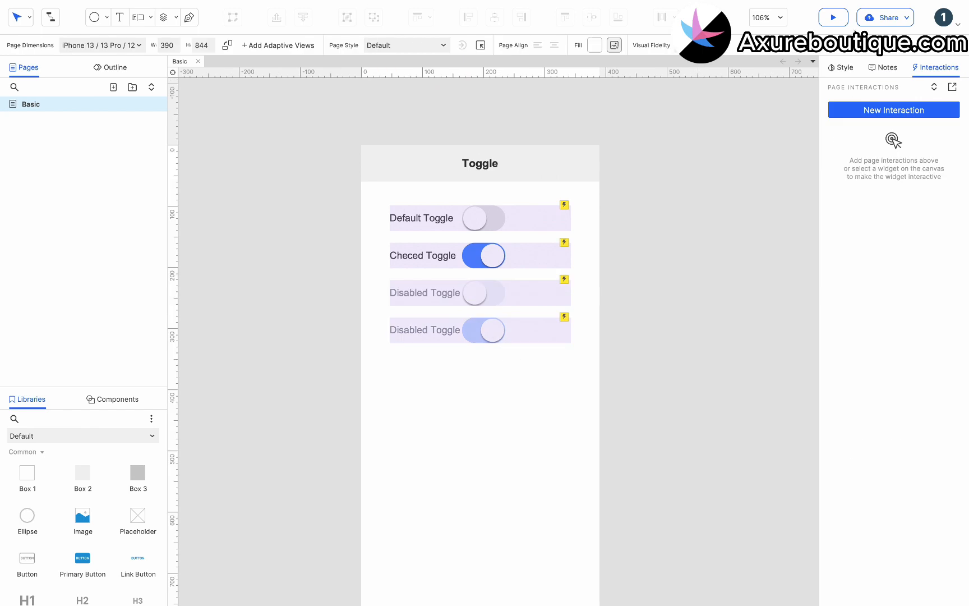
- Preview the prototype in the browser and test the Checed Toggle and Default Toggle by repeatedly tapping their labels
key(super+period)
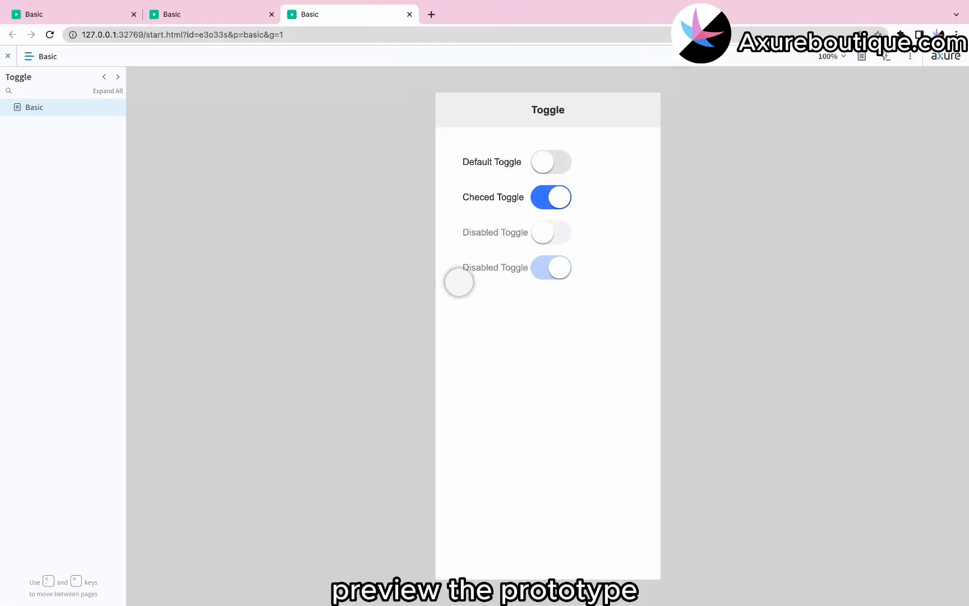
click(502, 197)
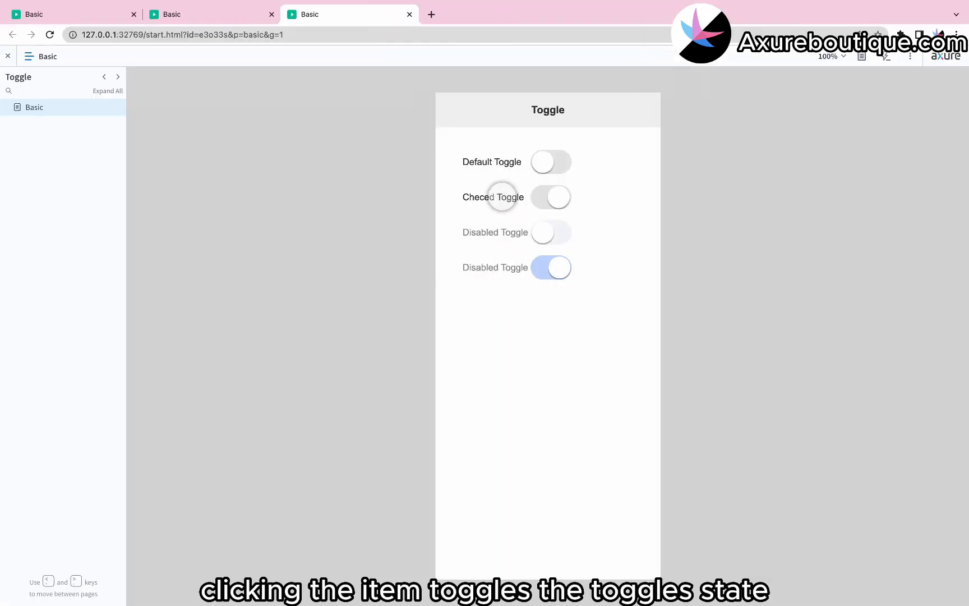
click(502, 197)
click(501, 197)
click(499, 162)
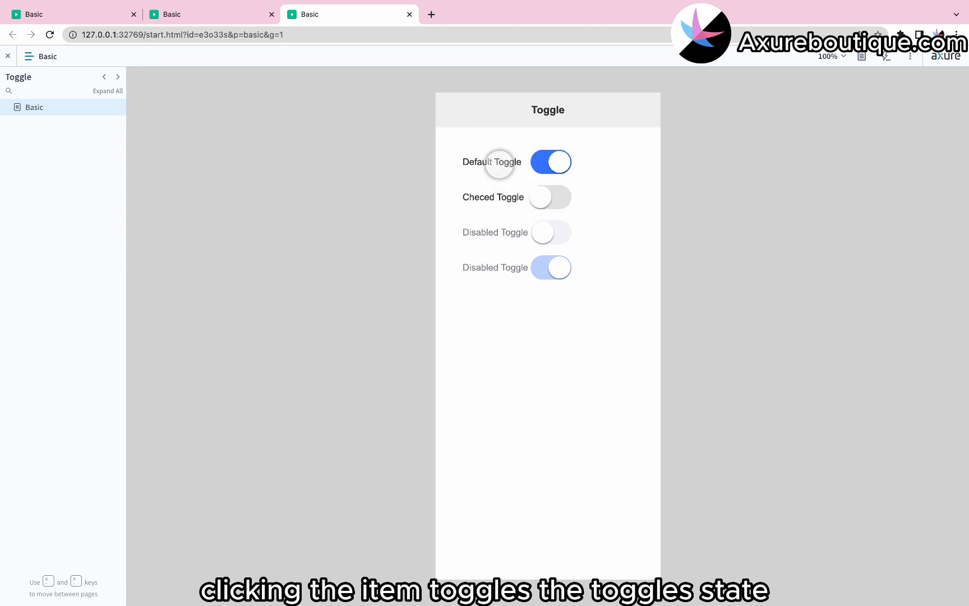
click(500, 162)
click(506, 337)
- Return to Axure RP, duplicate the Basic page and name the copy "On/Off Labels"
key(ctrl+Left)
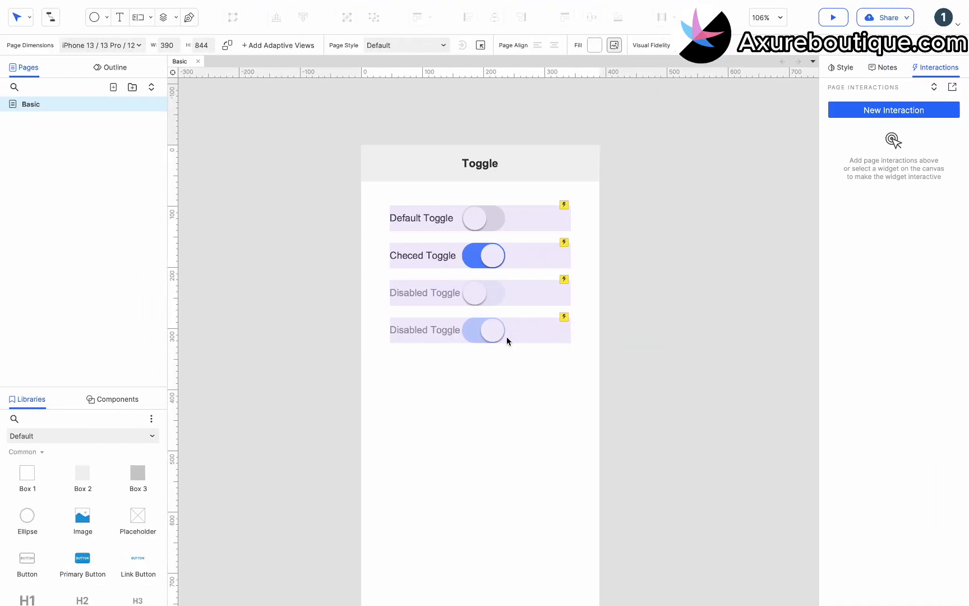
right_click(77, 103)
mouse_move(137, 202)
click(208, 197)
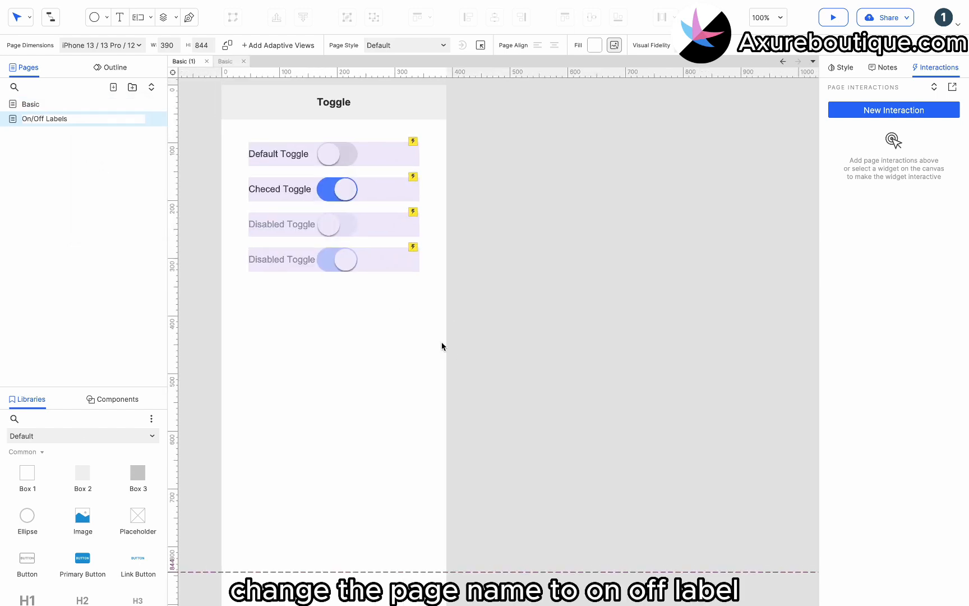
key(Return)
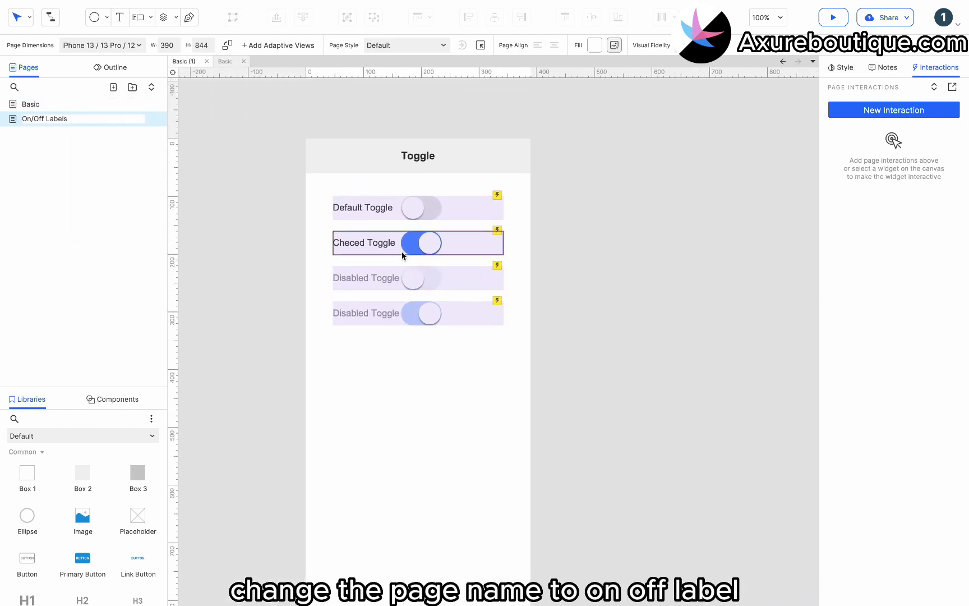
- Delete the Checed Toggle and both Disabled Toggle panels from the On/Off Labels page
click(399, 240)
shift+click(398, 283)
shift+click(401, 312)
key(Delete)
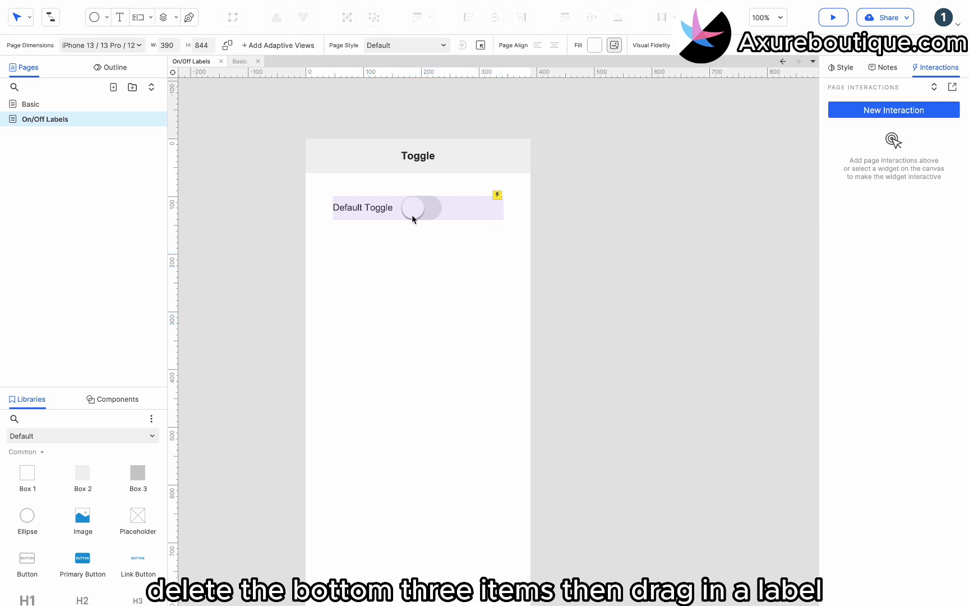
- Open the Default Toggle panel for editing and move the Thumb down, partly off its switch background
click(418, 209)
double_click(424, 207)
scroll(423, 207, up, 5)
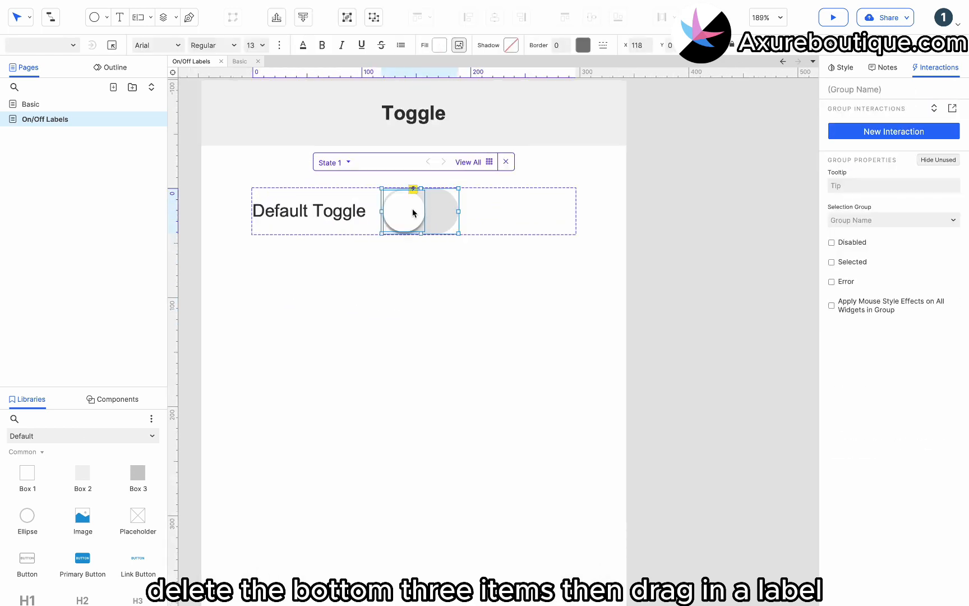
click(414, 212)
mouse_move(414, 212)
mouse_down()
mouse_move(410, 249)
mouse_move(409, 226)
mouse_up()
- Place a Label widget over the right half of the Default Toggle's switch background and set its font size to 8
scroll(61, 560, down, 3)
drag(27, 549, 450, 220)
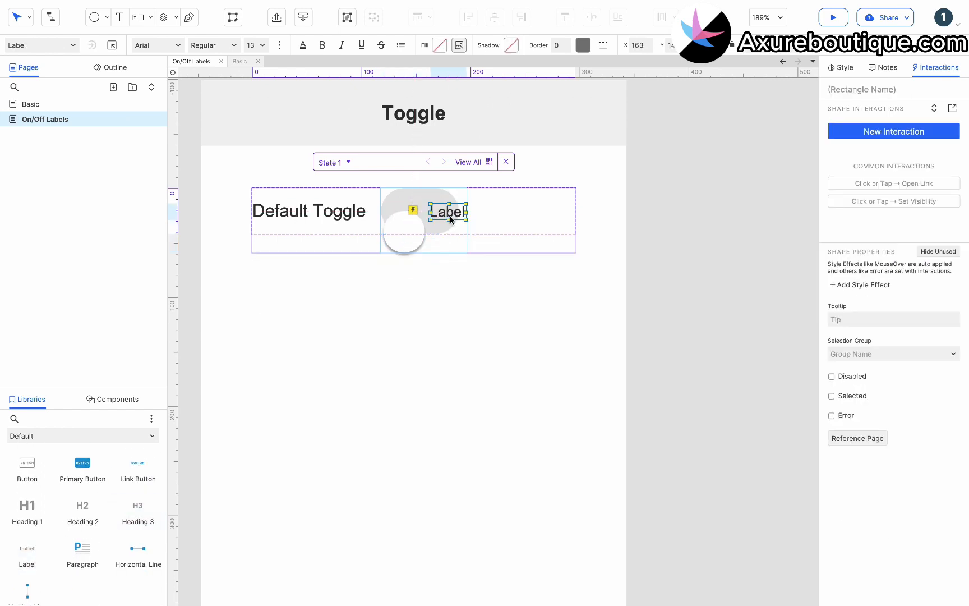
click(256, 45)
click(257, 104)
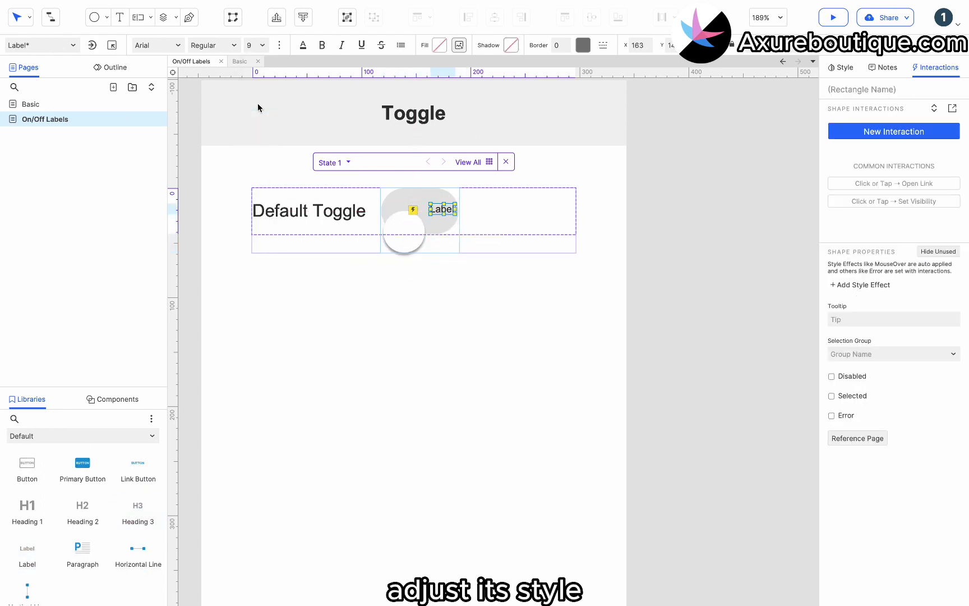
click(256, 45)
click(257, 102)
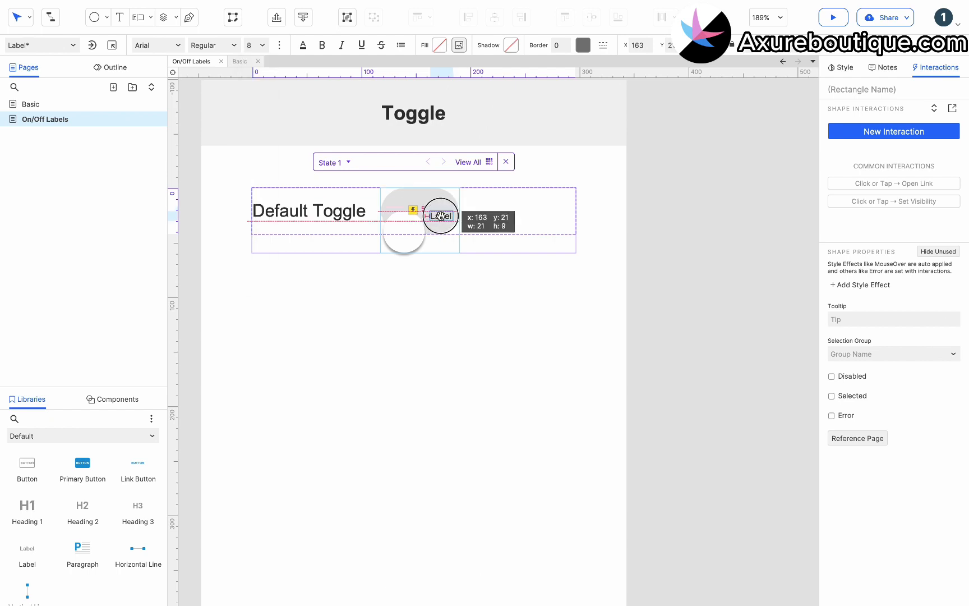
- Change the new label's text to "On" and select the label on the switch background
double_click(442, 212)
text(On)
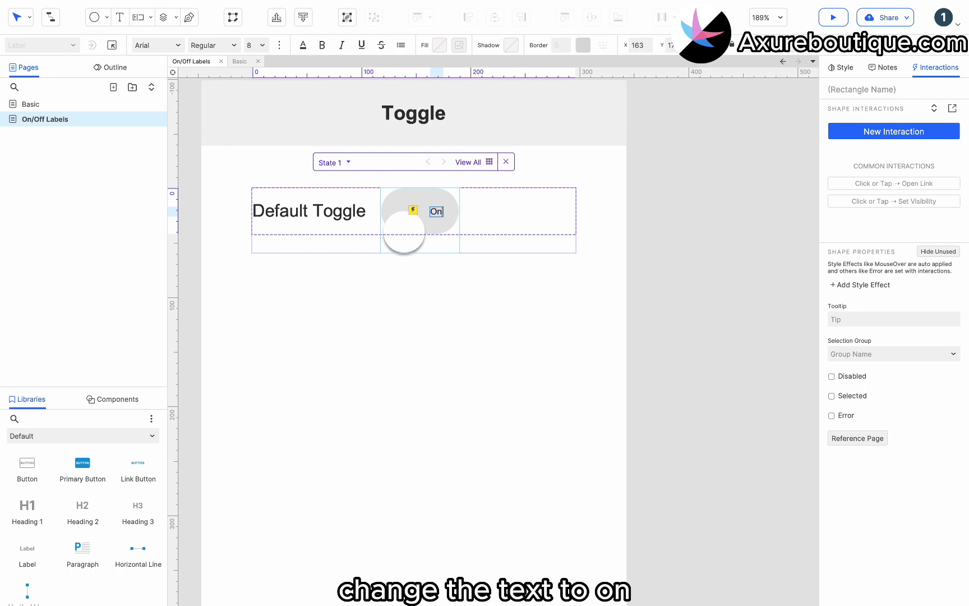
click(449, 225)
click(437, 211)
click(437, 210)
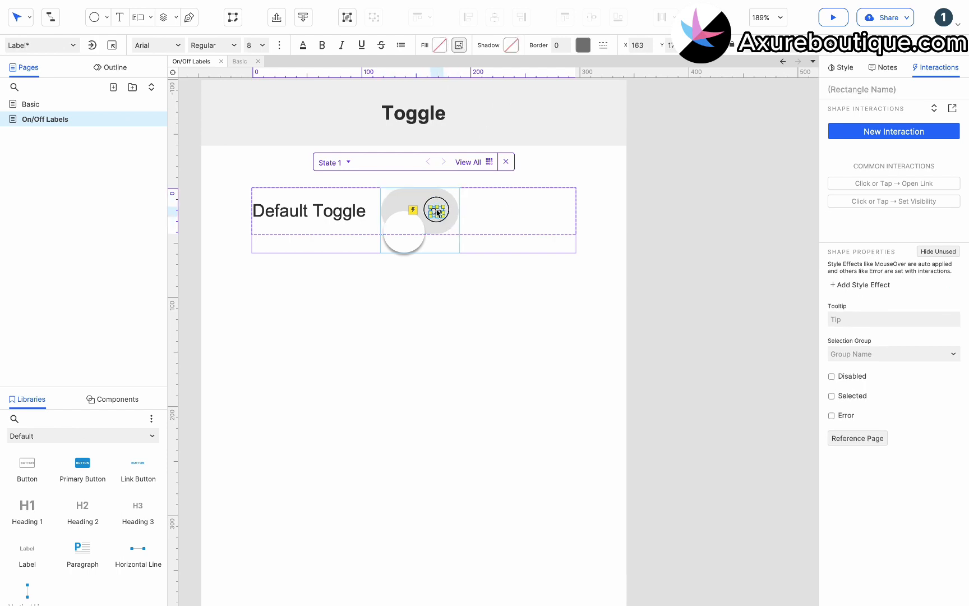
- Duplicate the "On" label onto the left half of the switch background and make the copy read "Off" in white text (#FFFFFF)
drag(442, 212, 401, 211)
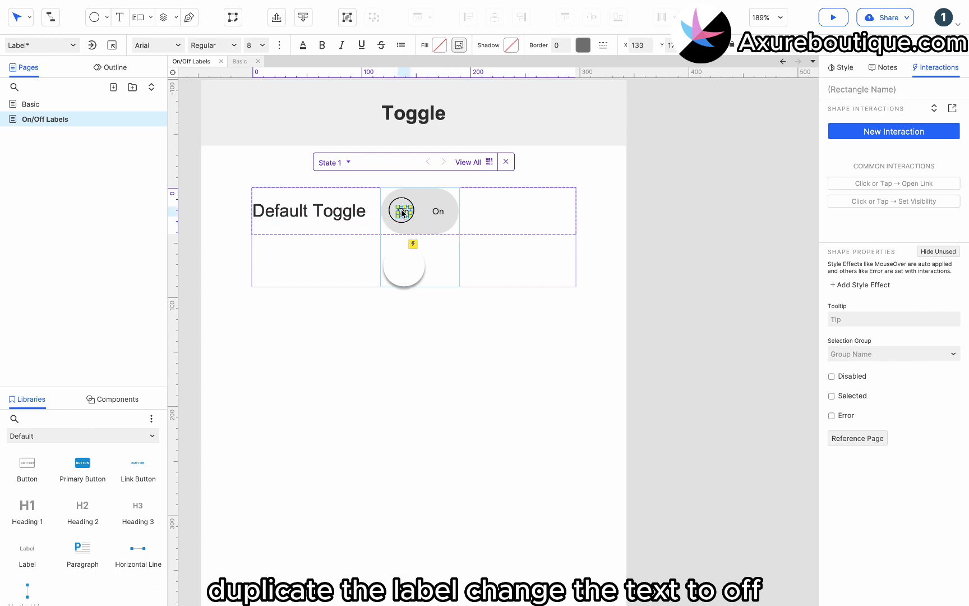
double_click(401, 211)
text(Off)
scroll(398, 258, down, 2)
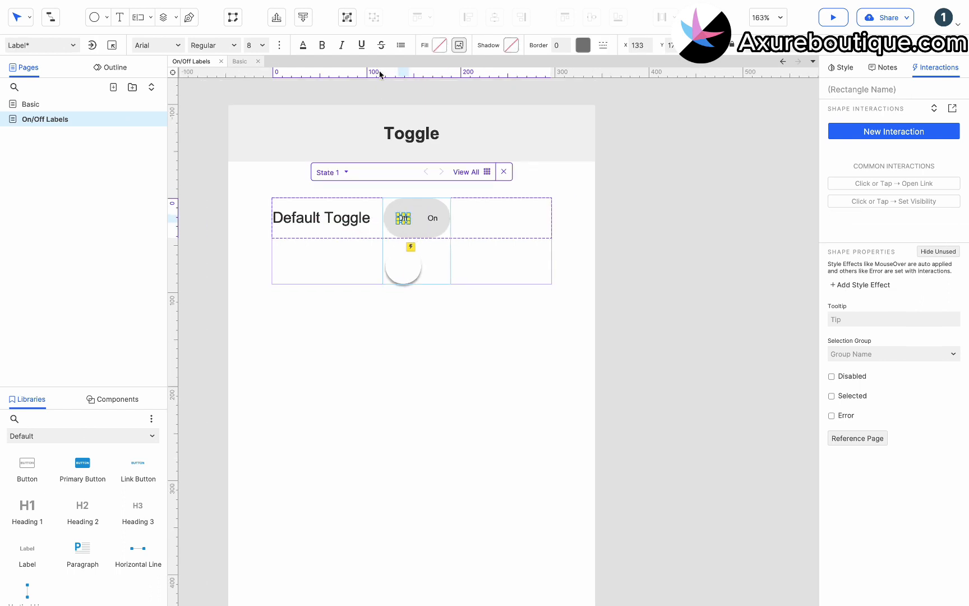
click(303, 45)
click(422, 142)
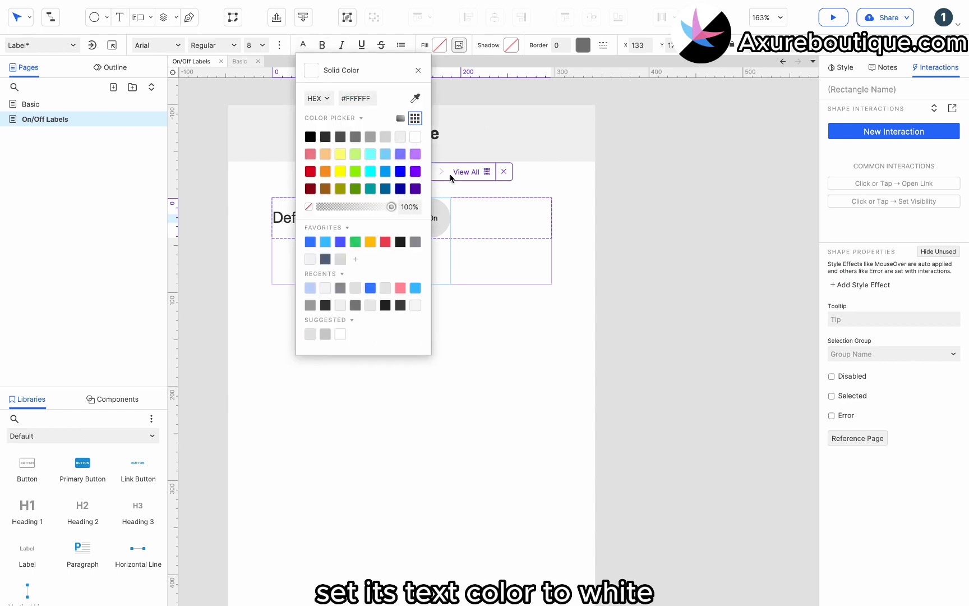
- Move the Thumb back up onto the left half of the switch background, covering the "Off" label
click(405, 260)
click(403, 257)
drag(403, 257, 402, 211)
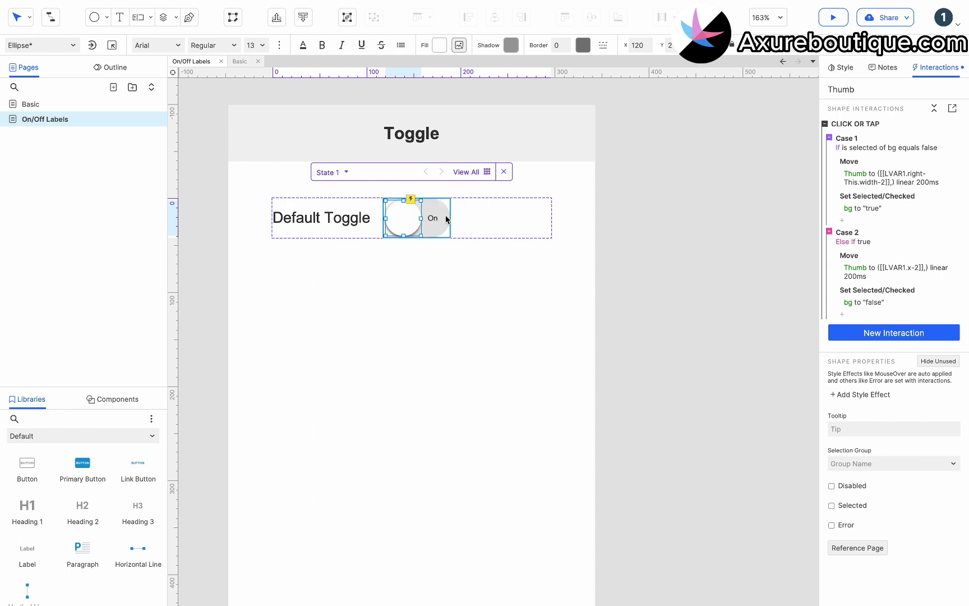
- Preview the On/Off Labels page in the browser and switch the Default Toggle on and off
key(ctrl+period)
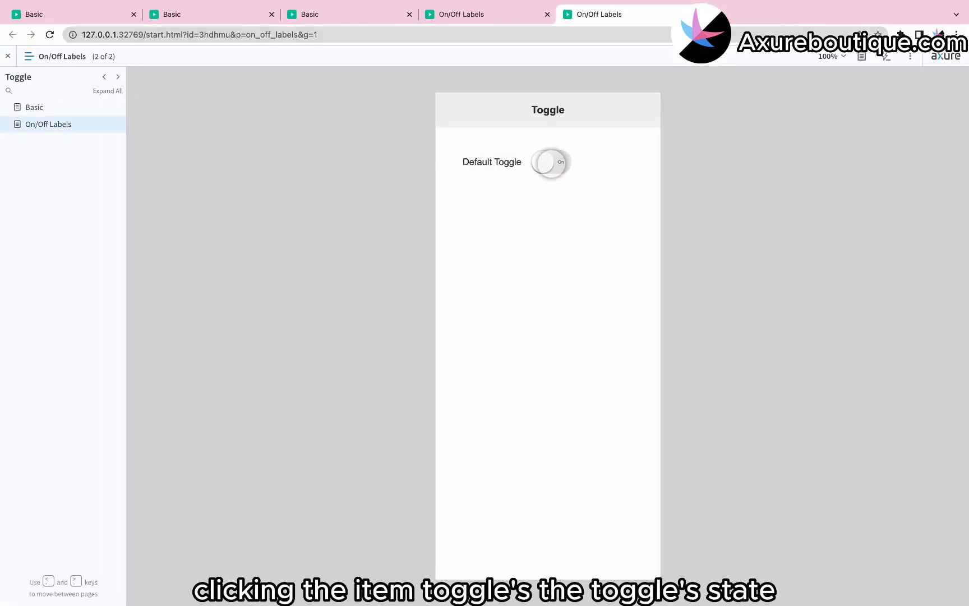
click(552, 163)
click(555, 163)
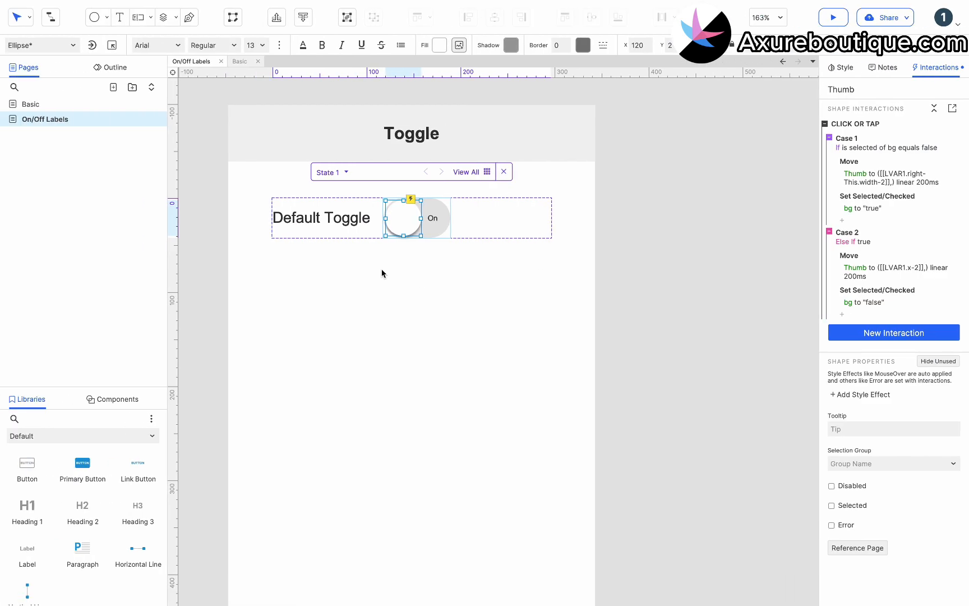
- Duplicate the Basic page and name the copy "Toggles in a List"
right_click(91, 106)
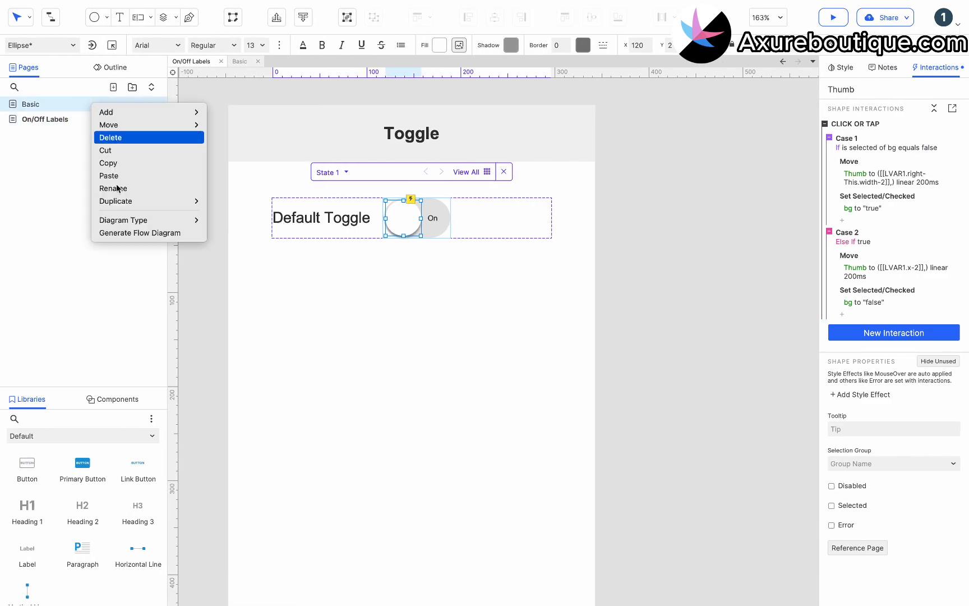
mouse_move(191, 201)
click(229, 214)
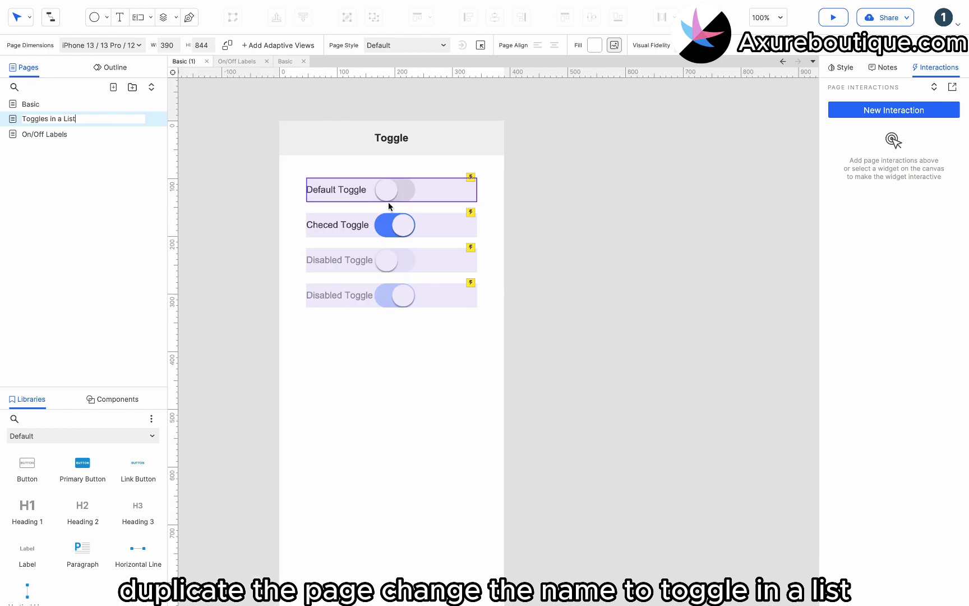
- Delete the Checed Toggle and both Disabled Toggle panels from the Toggles in a List page
click(392, 220)
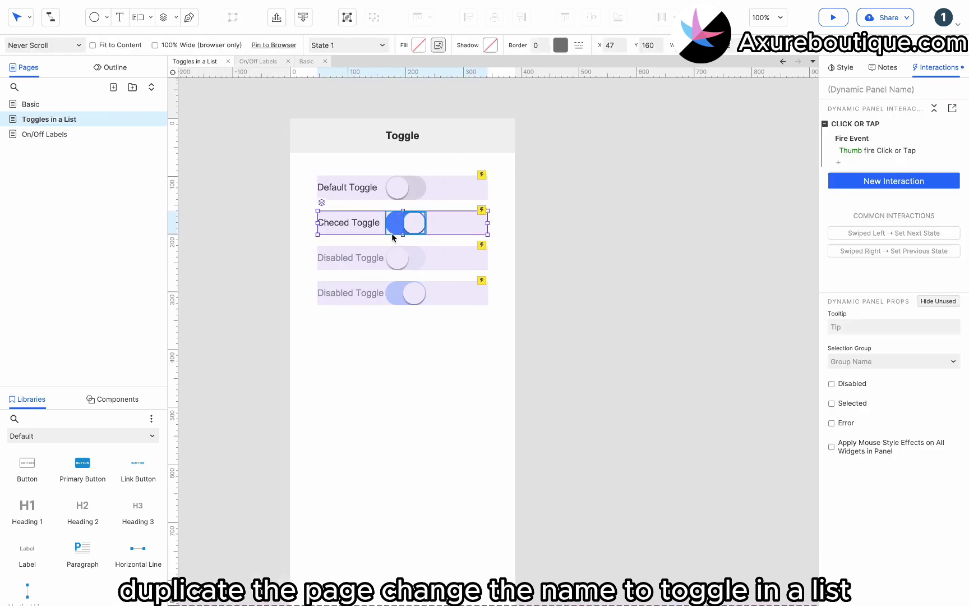
shift+click(390, 257)
shift+click(389, 292)
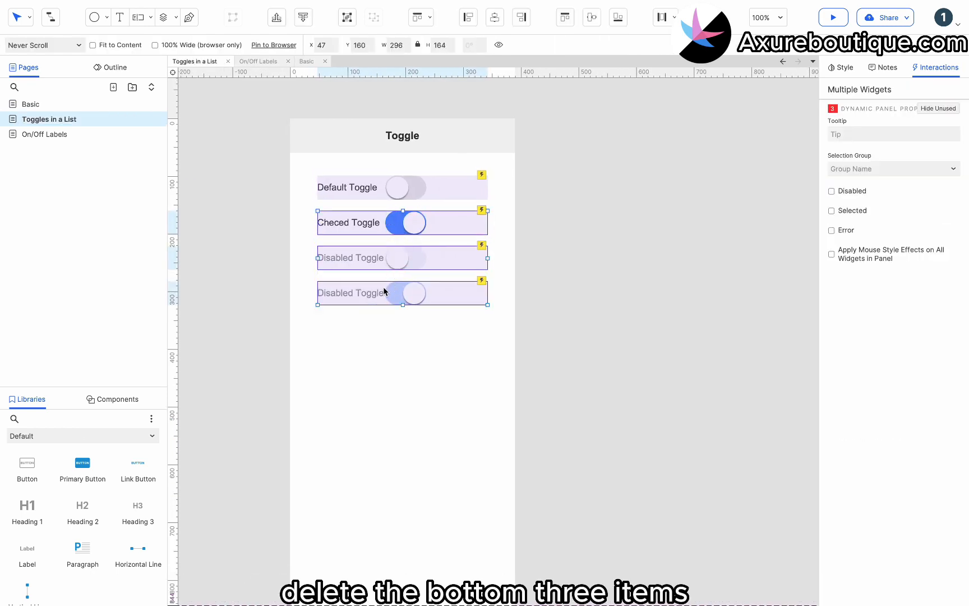
key(Delete)
- Change the Default Toggle panel's label to "Receive Push Notifications" and move its switch group right to X 207, clear of the text
double_click(397, 192)
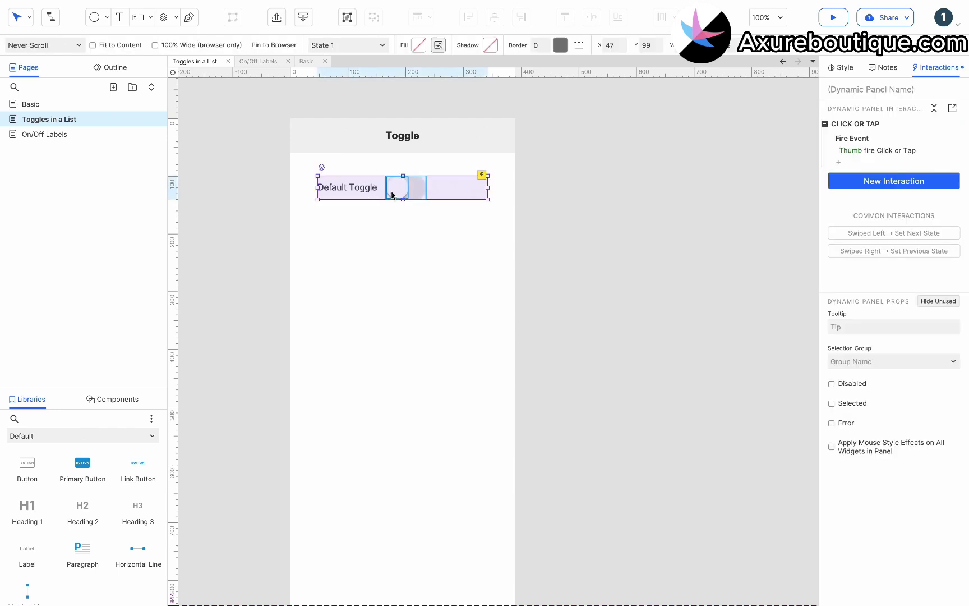
drag(402, 189, 444, 186)
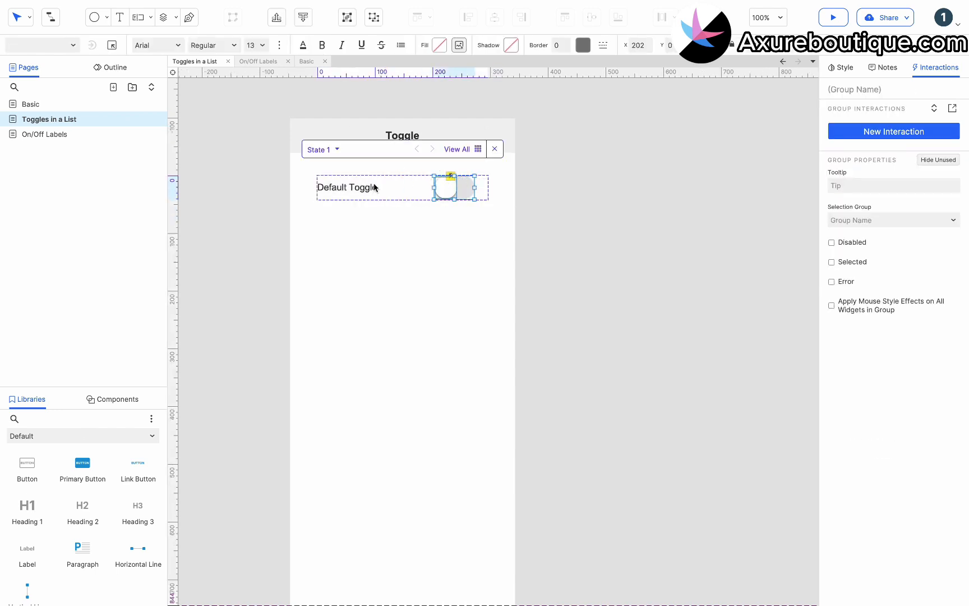
double_click(341, 188)
text(Receive Push Notifications)
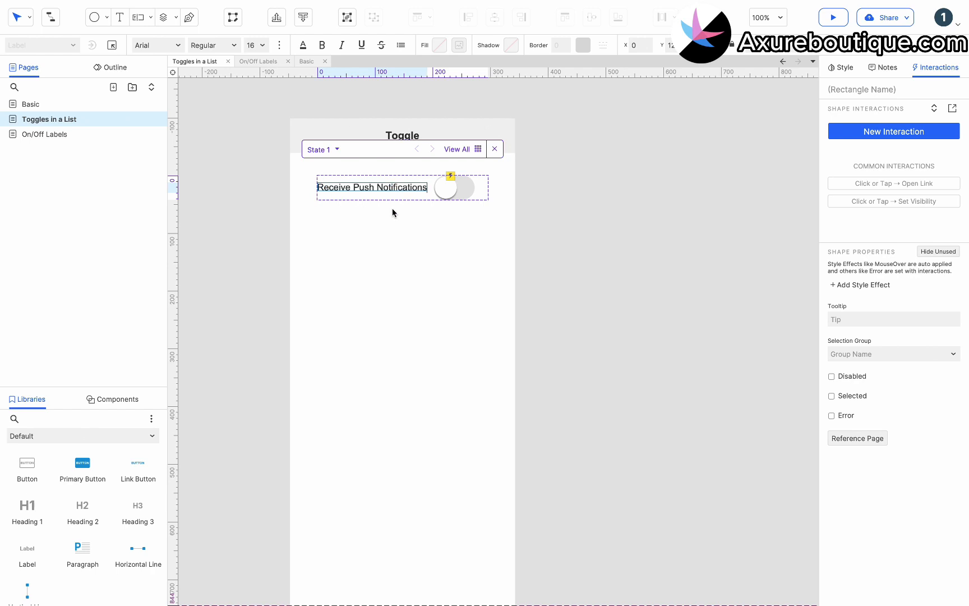
click(442, 191)
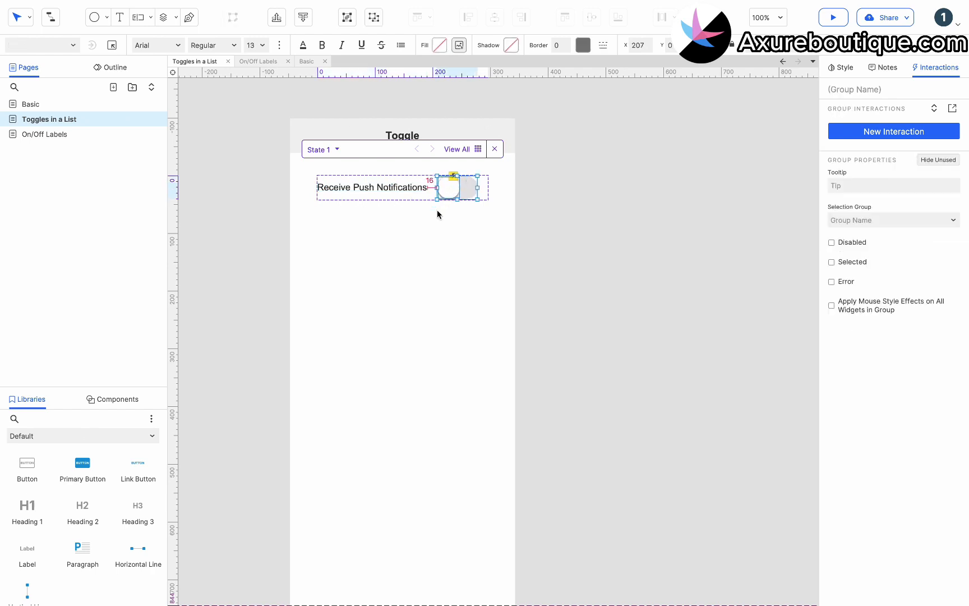
key(Escape)
- Duplicate the Receive Push Notifications panel directly below and change the copy's label to "Receive Emails"
drag(380, 184, 365, 217)
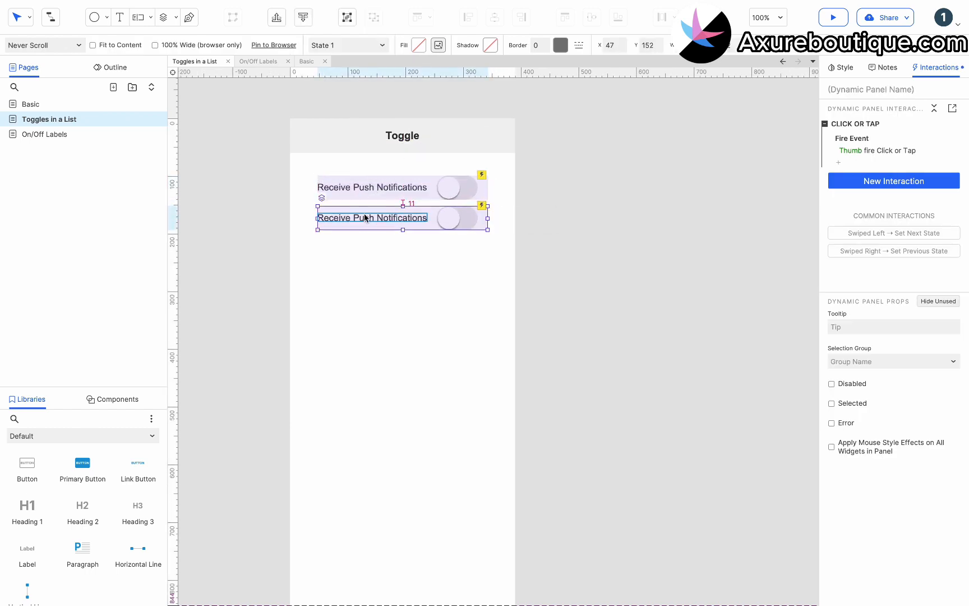
double_click(365, 217)
double_click(365, 218)
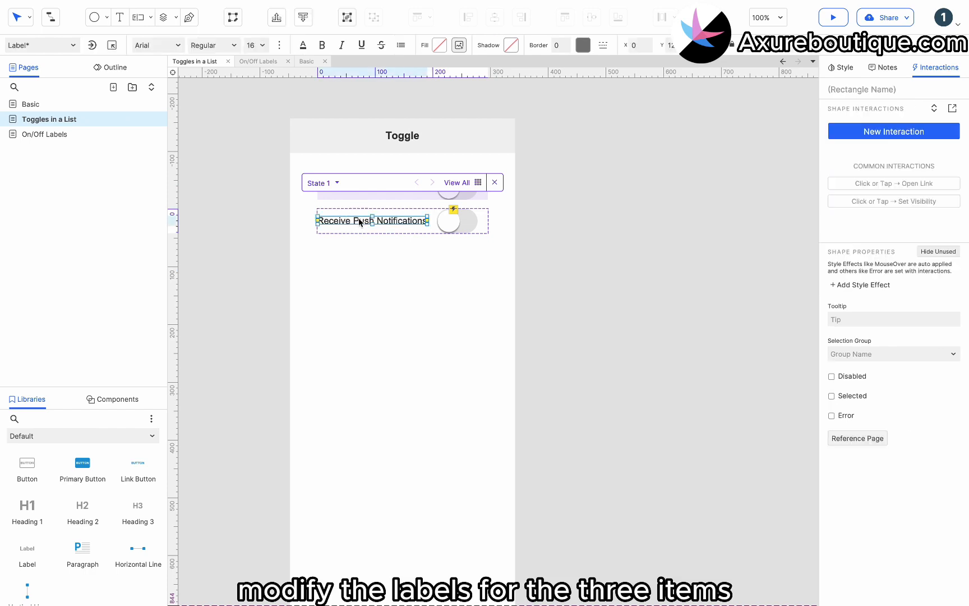
text(Receive Emails)
key(Escape)
key(Escape)
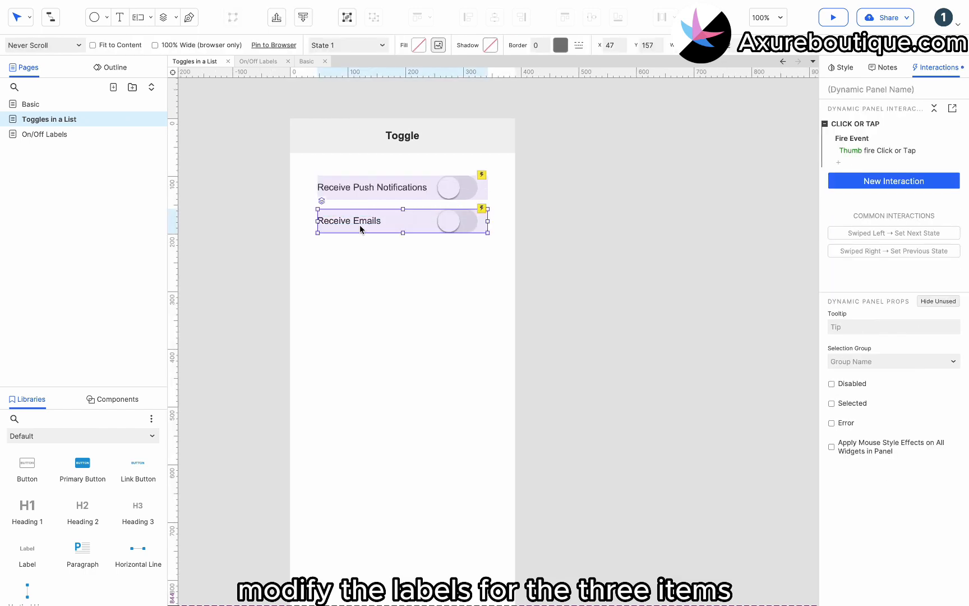
- Duplicate the Receive Emails panel directly below and change the copy's label to "Receive Text Messages"
drag(359, 224, 354, 253)
double_click(355, 253)
double_click(348, 255)
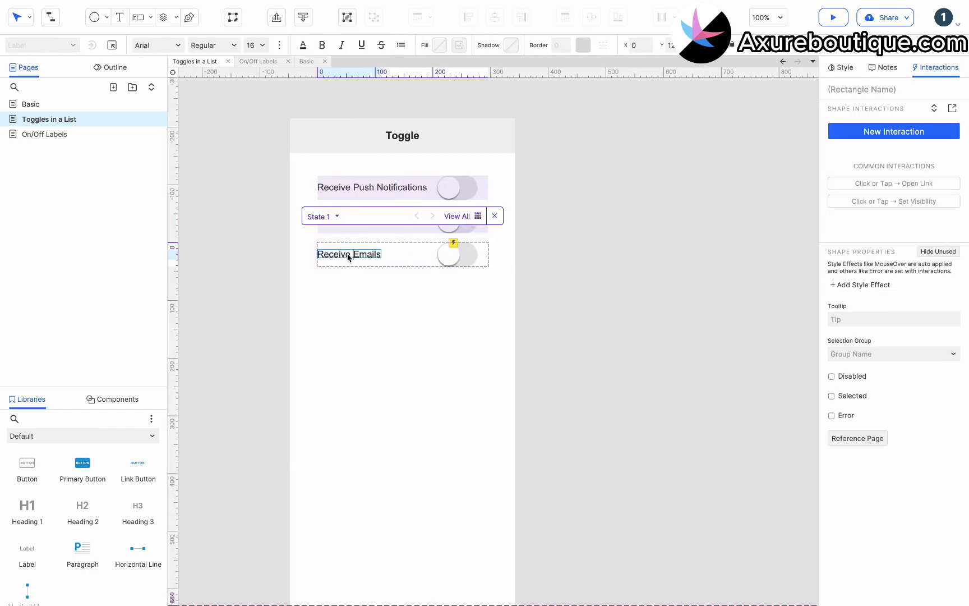
text(Receive Text Messages)
key(Escape)
key(Escape)
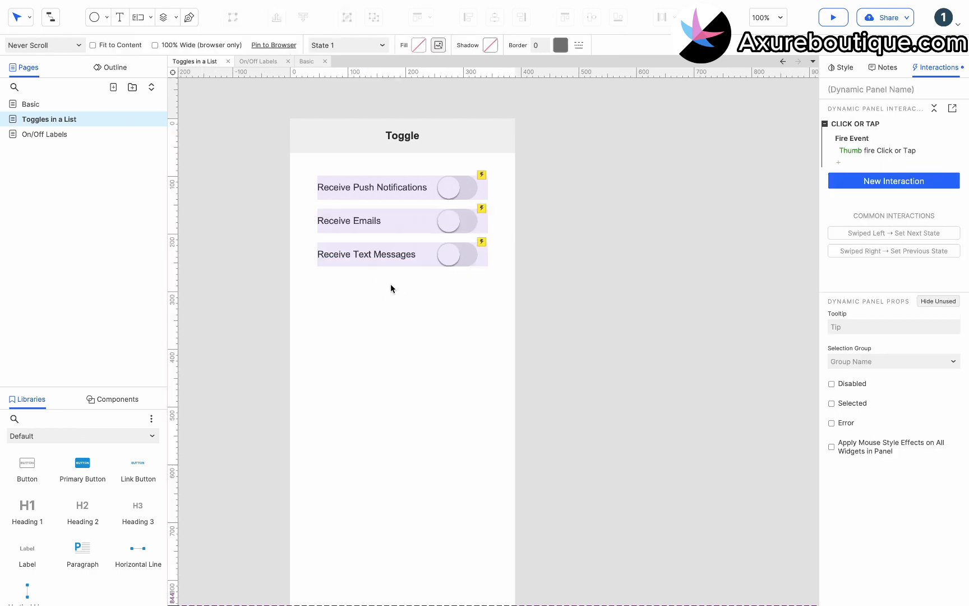
key(Escape)
- Select all three toggle panels together and examine the border settings in their style properties
click(381, 177)
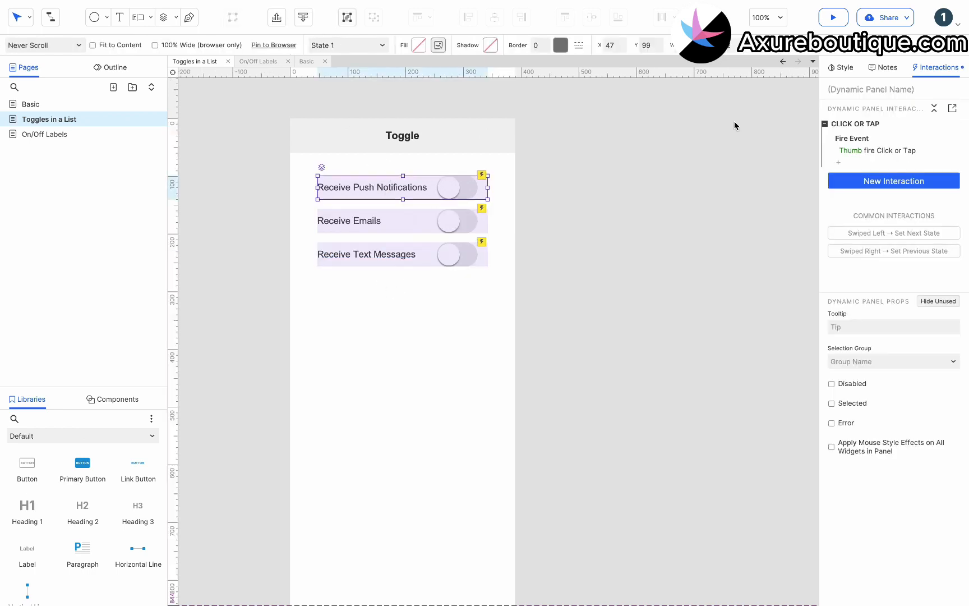
shift+click(484, 228)
shift+click(471, 258)
click(840, 67)
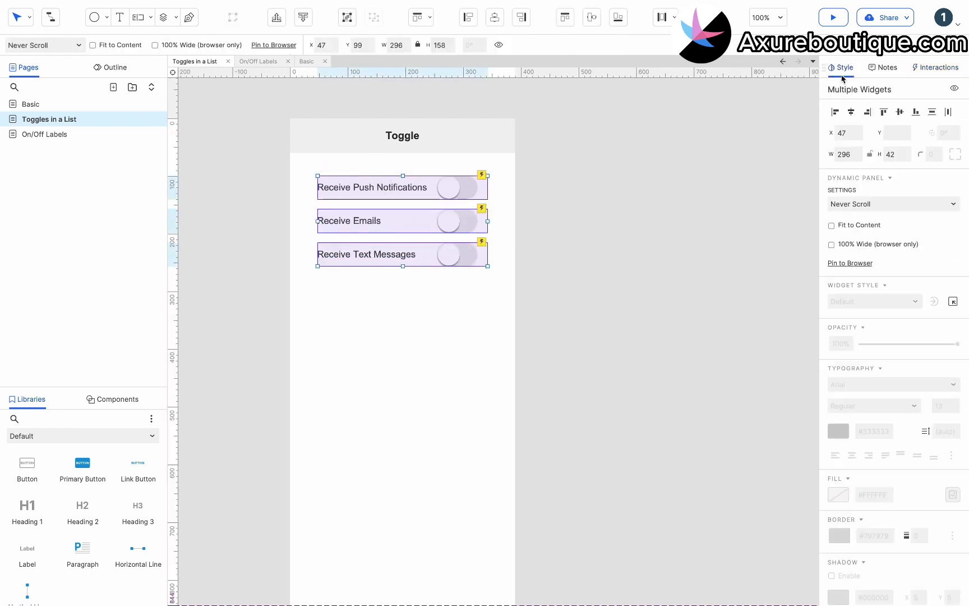
scroll(876, 476, down, 3)
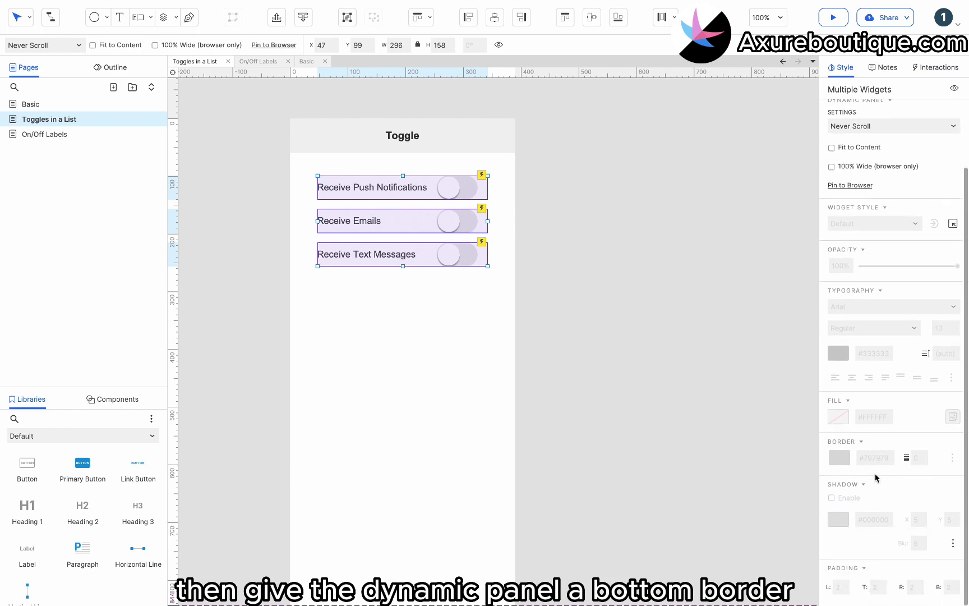
- Give the Receive Push Notifications panel a bottom-only border with thickness 1 and color #D7D7D7
click(465, 189)
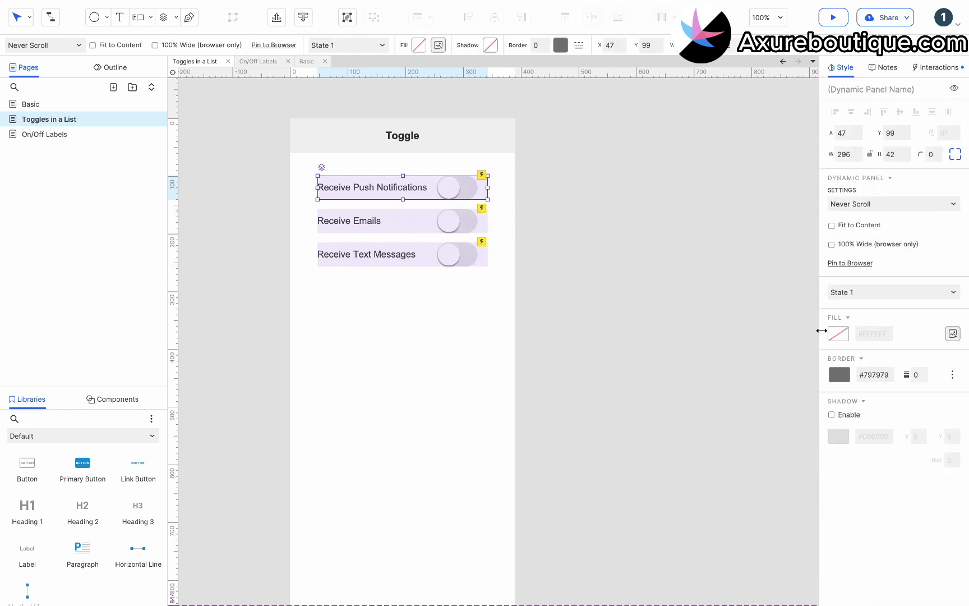
click(952, 374)
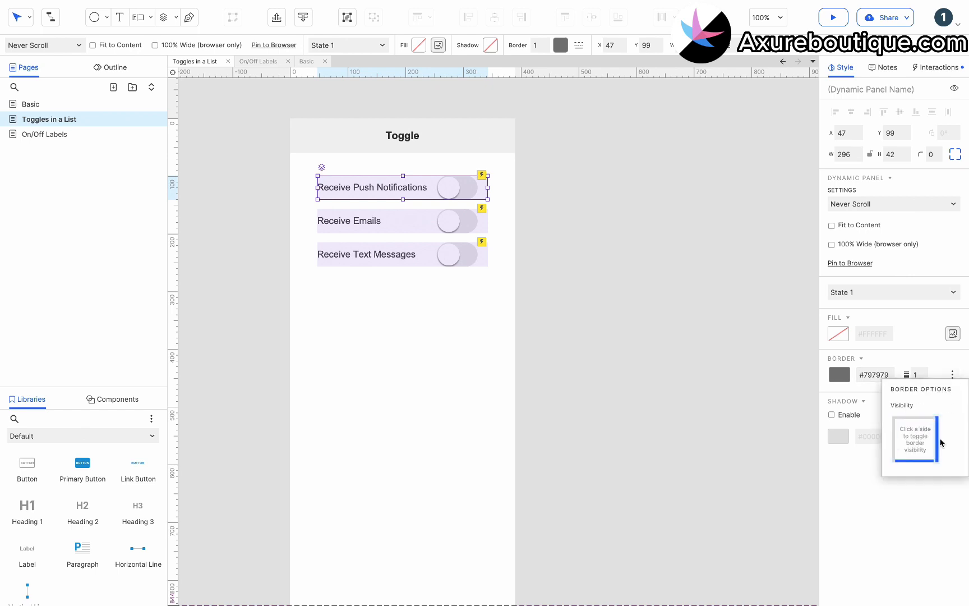
click(840, 377)
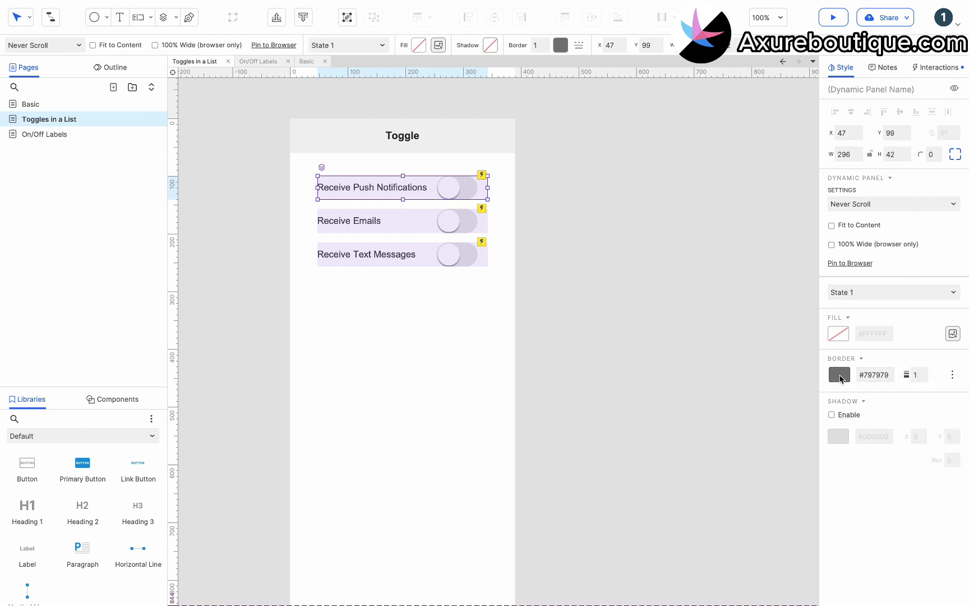
click(918, 382)
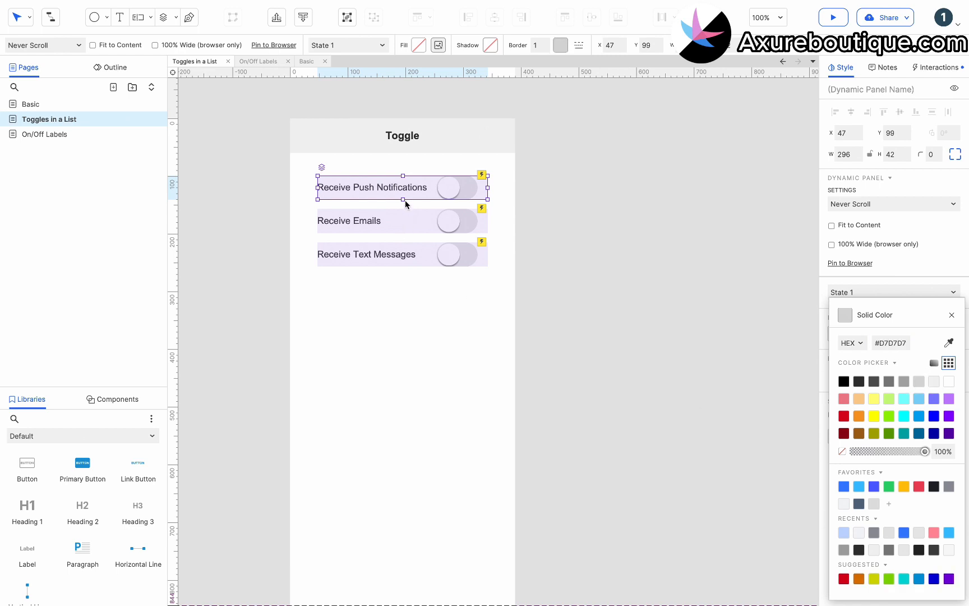
- Stretch the Receive Push Notifications panel's lower edge down slightly, leaving space between the switch and the border
click(403, 199)
drag(403, 199, 404, 204)
click(385, 240)
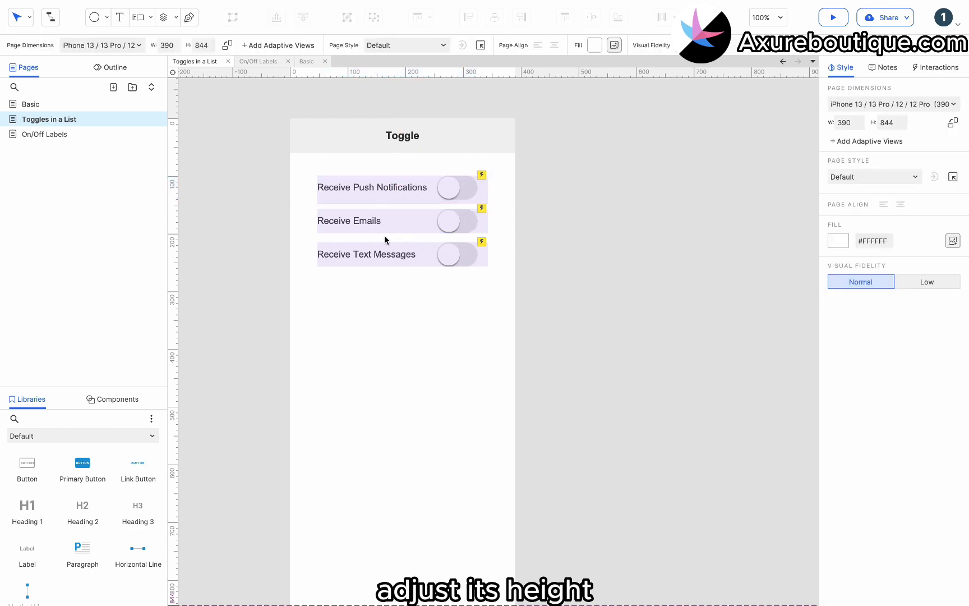
- Give the Receive Emails panel a bottom-only border of thickness 1 in #D7D7D7 and stretch its lower edge down slightly
click(410, 196)
click(403, 228)
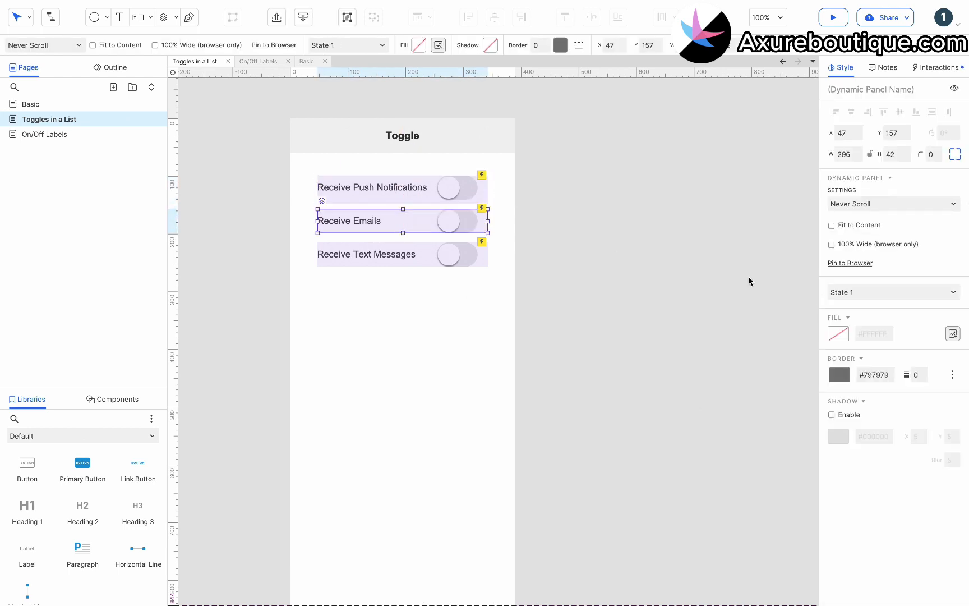
click(953, 375)
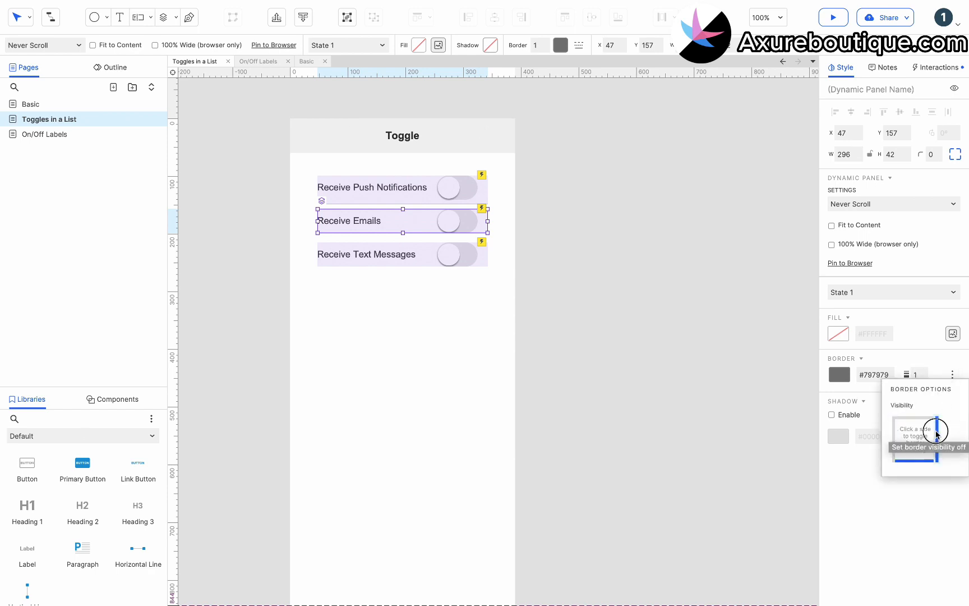
click(839, 375)
click(919, 381)
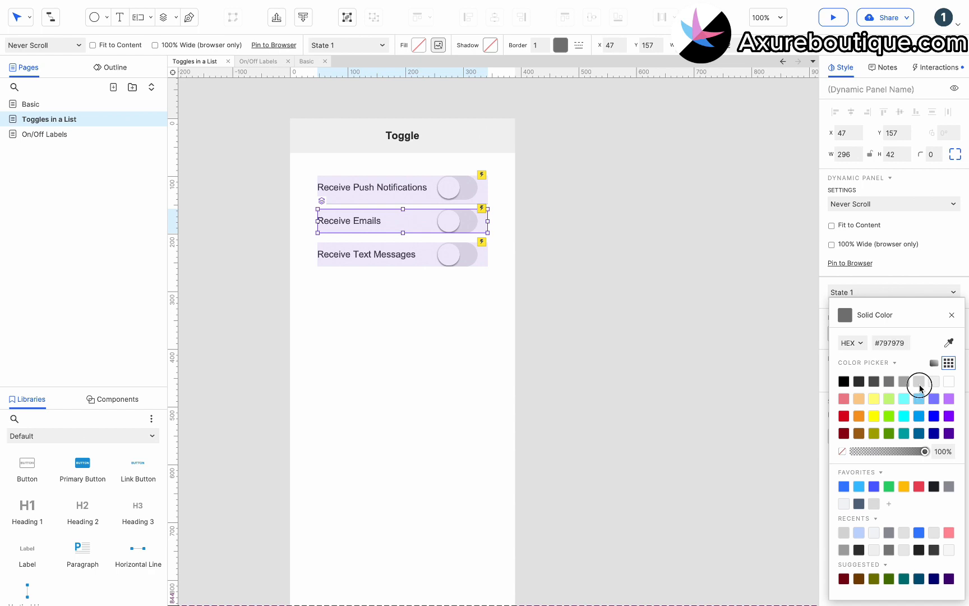
click(402, 231)
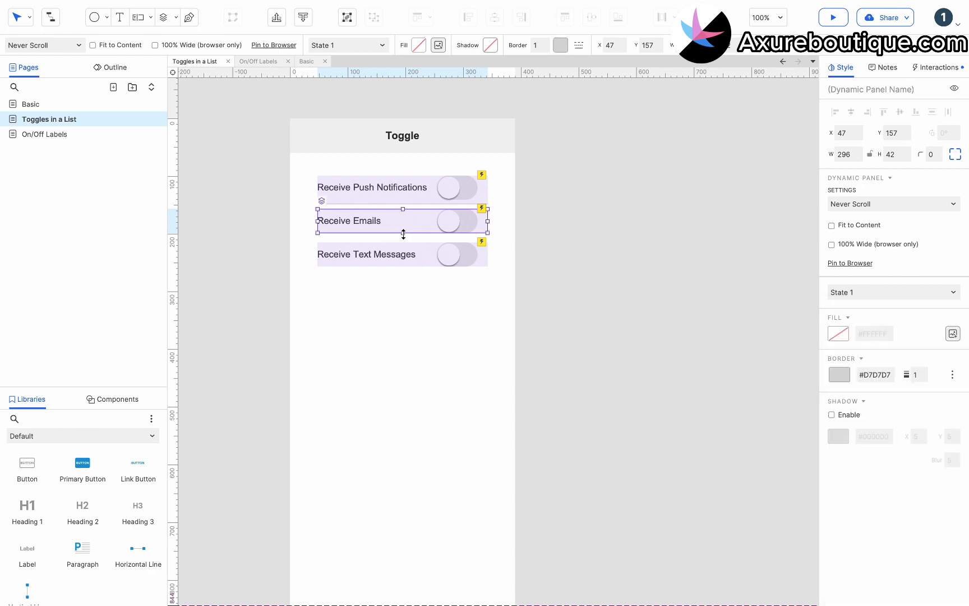
- Give the Receive Text Messages panel a bottom-only border with thickness 1 and color #D7D7D7
click(396, 265)
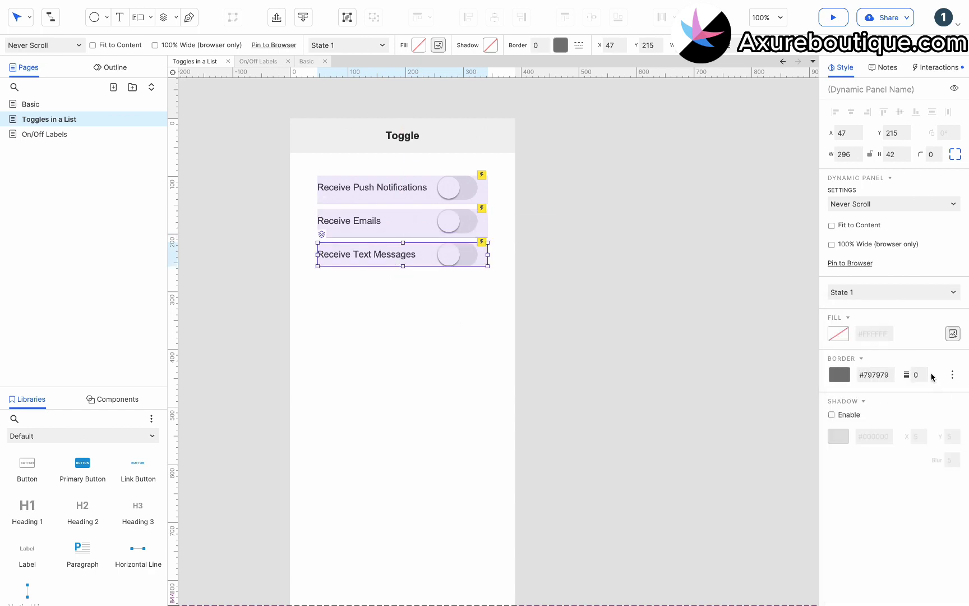
click(849, 375)
click(918, 382)
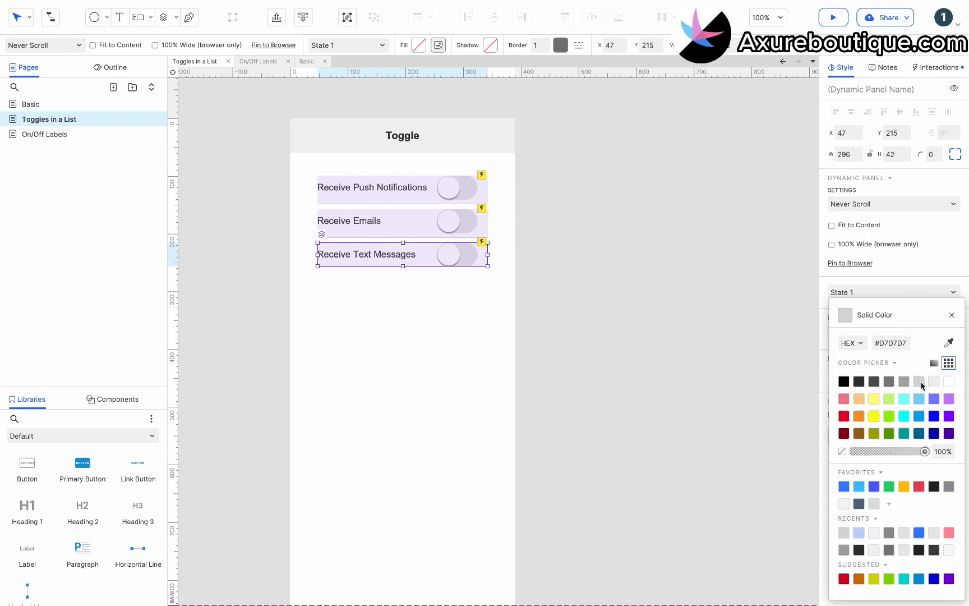
click(951, 316)
click(952, 374)
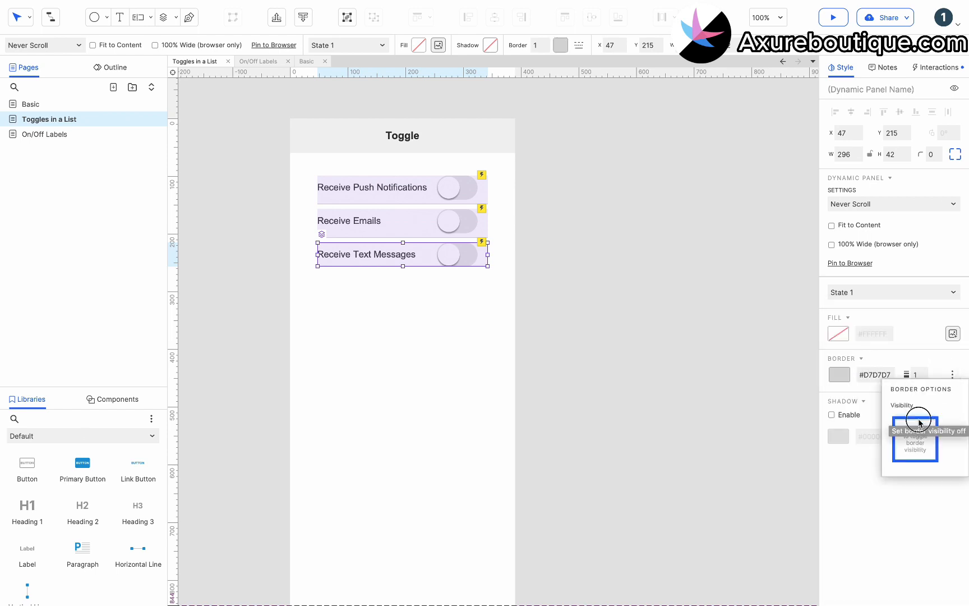
click(894, 442)
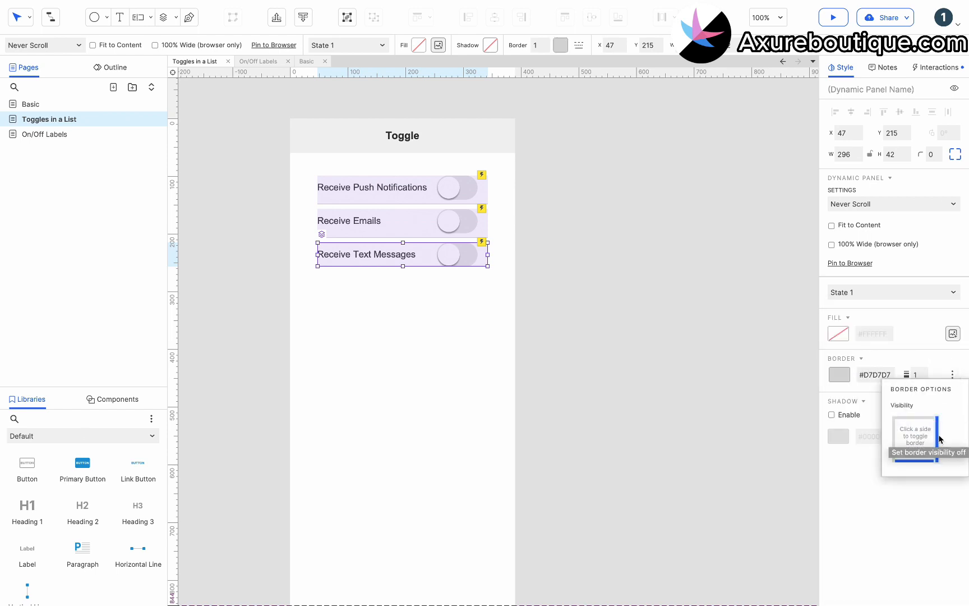
click(632, 323)
- Stretch the Receive Text Messages panel's lower edge down to a height of 50 and set its width to 296, aligned with the rows above
click(454, 260)
drag(403, 266, 404, 272)
click(611, 254)
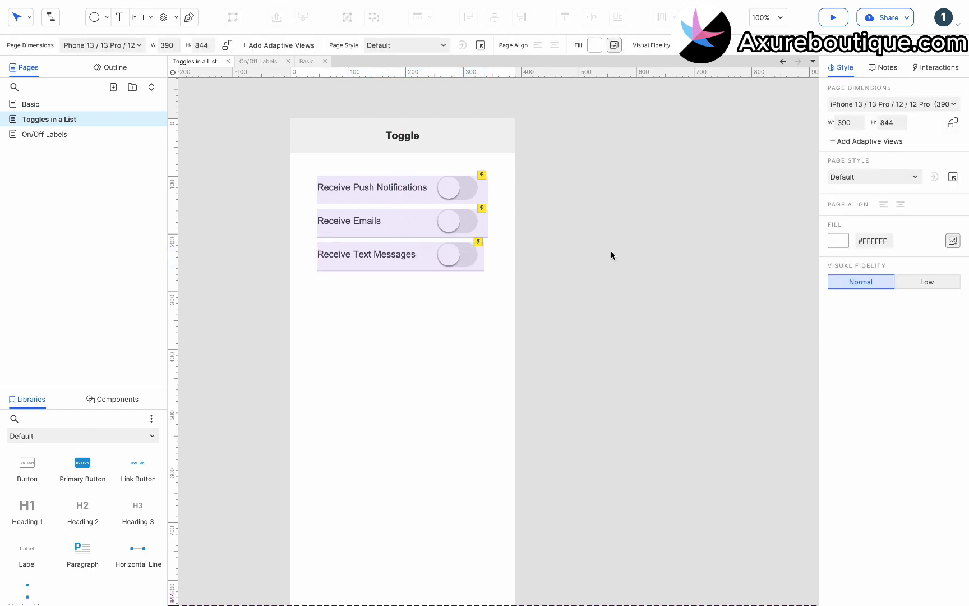
click(485, 256)
drag(484, 257, 488, 257)
- Preview the Toggles in a List page in the browser, test each row by its label, and return to the editor
click(828, 21)
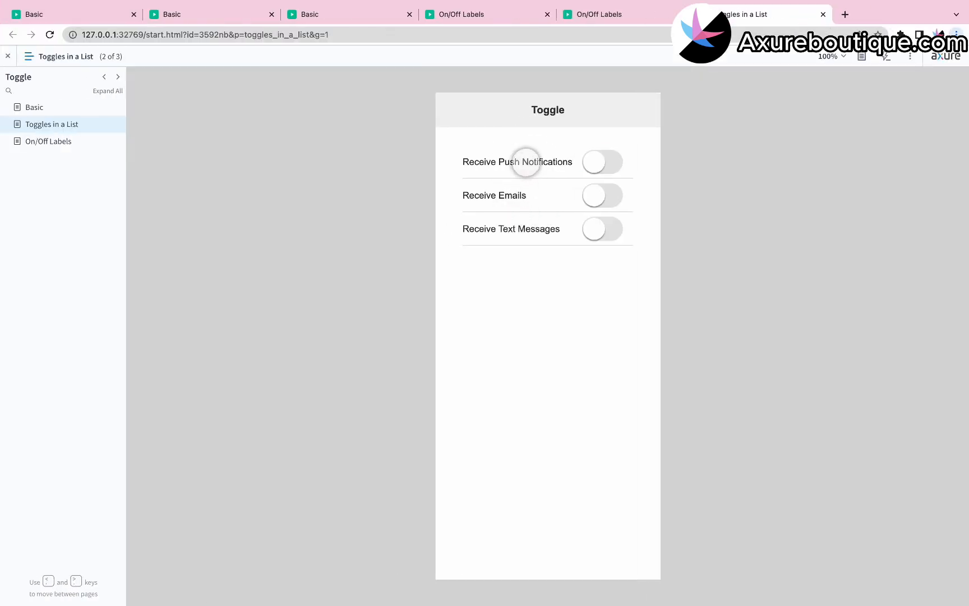
click(522, 162)
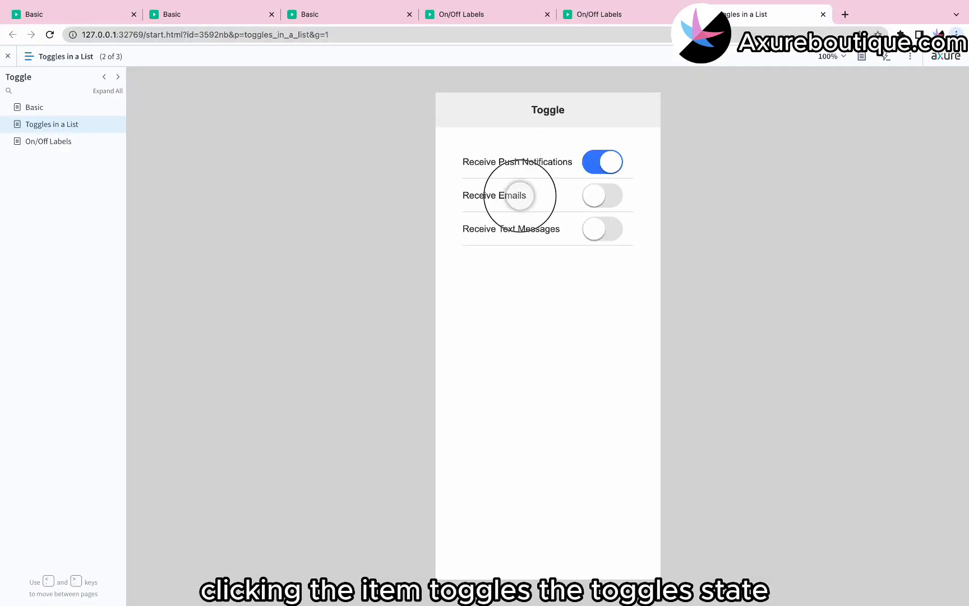
click(520, 195)
click(518, 230)
click(518, 230)
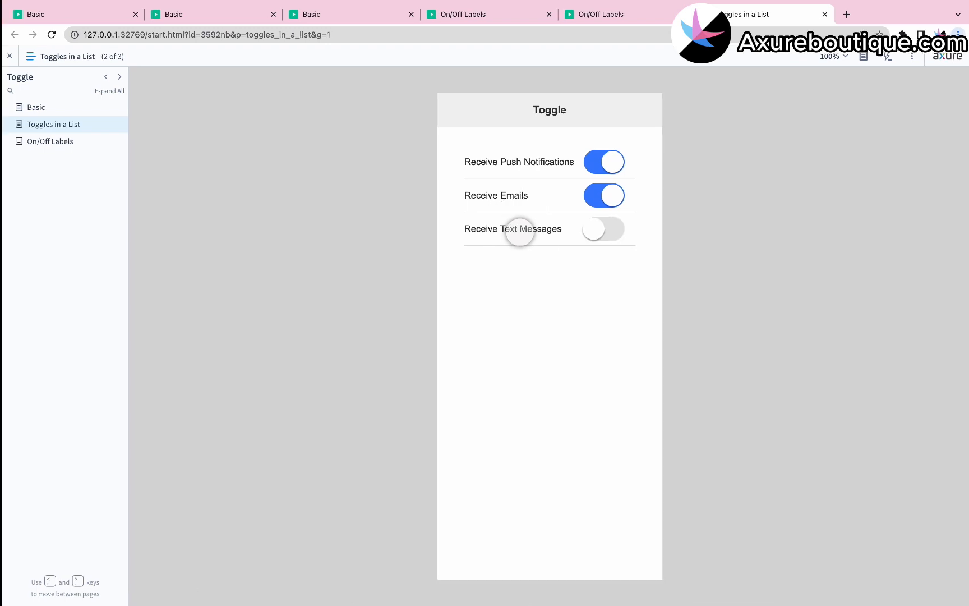
key(ctrl+Left)
- Duplicate the Basic page as a branch and name the copy Label Placement
click(68, 103)
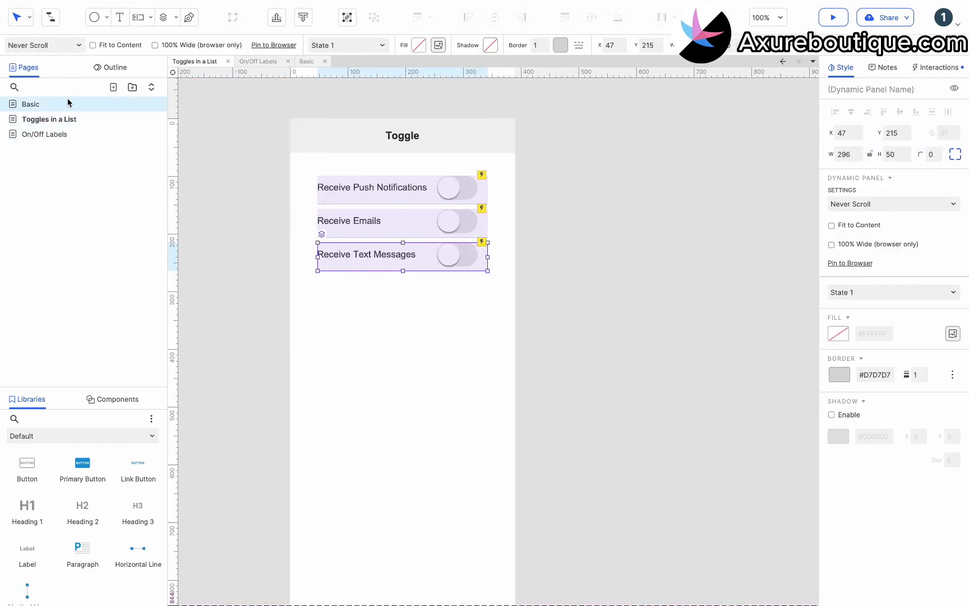
right_click(68, 103)
mouse_move(113, 194)
click(210, 208)
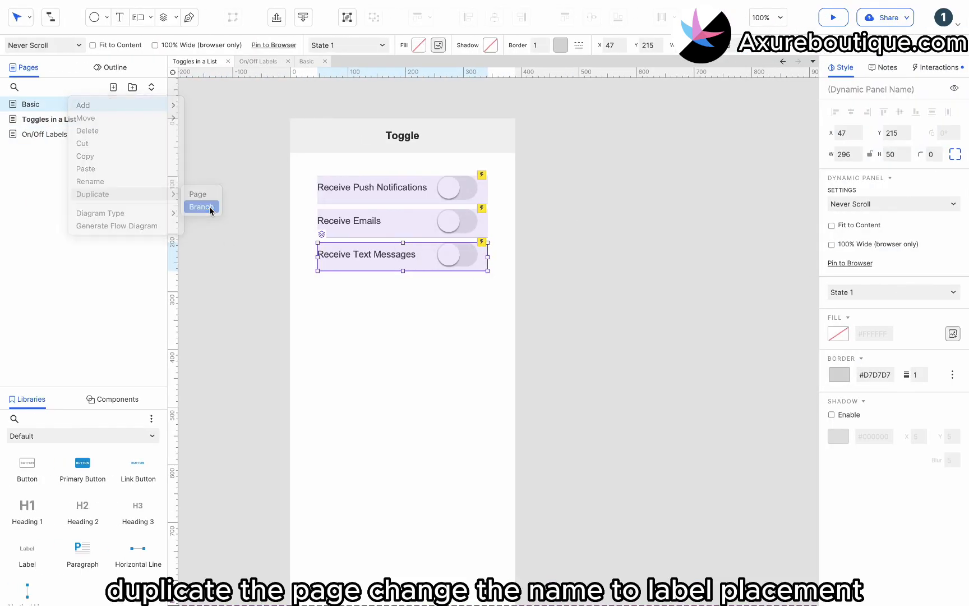
text(Label Placement)
key(Return)
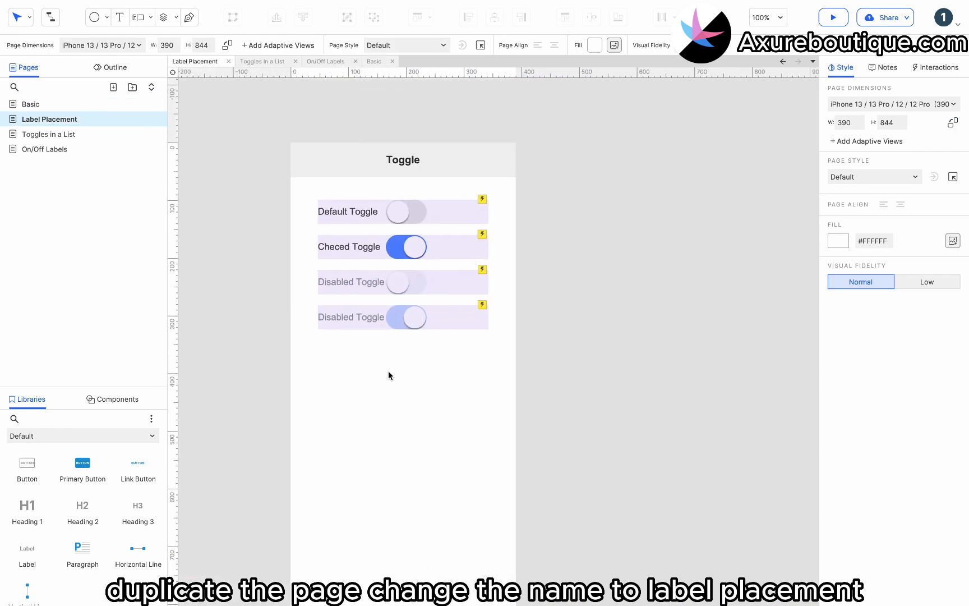
- In the Default Toggle panel, move the switch to the panel's right edge and change the label text to "Label at the Start"
click(397, 212)
double_click(397, 212)
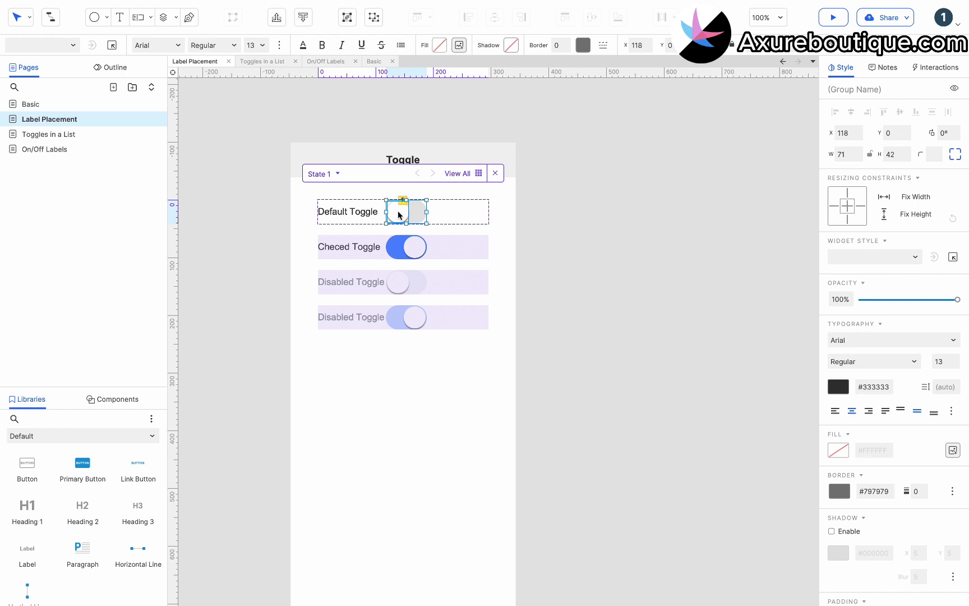
drag(399, 214, 459, 214)
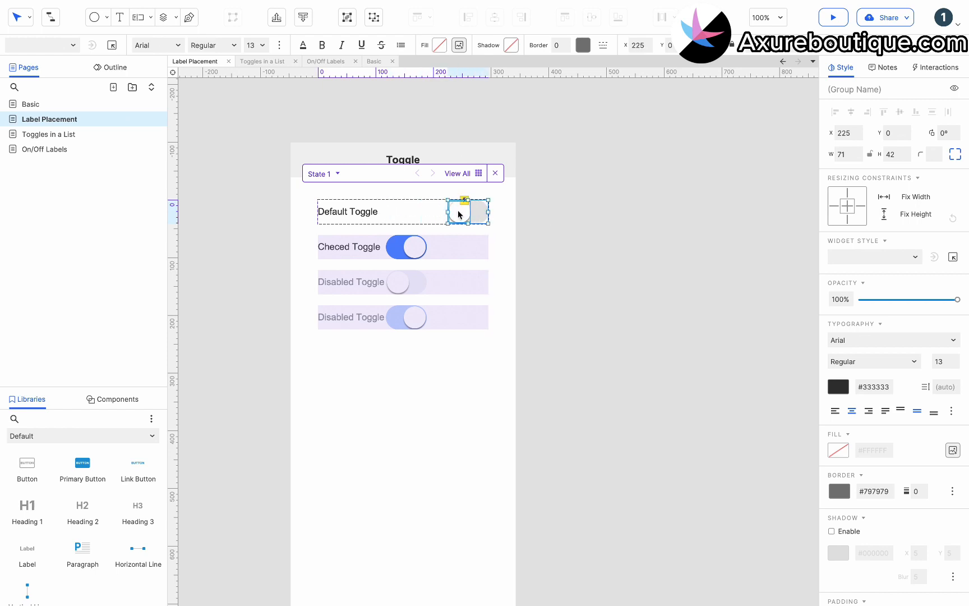
double_click(362, 212)
text(Label at the Start)
- Delete the three toggle panels below the Label at the Start row
click(395, 250)
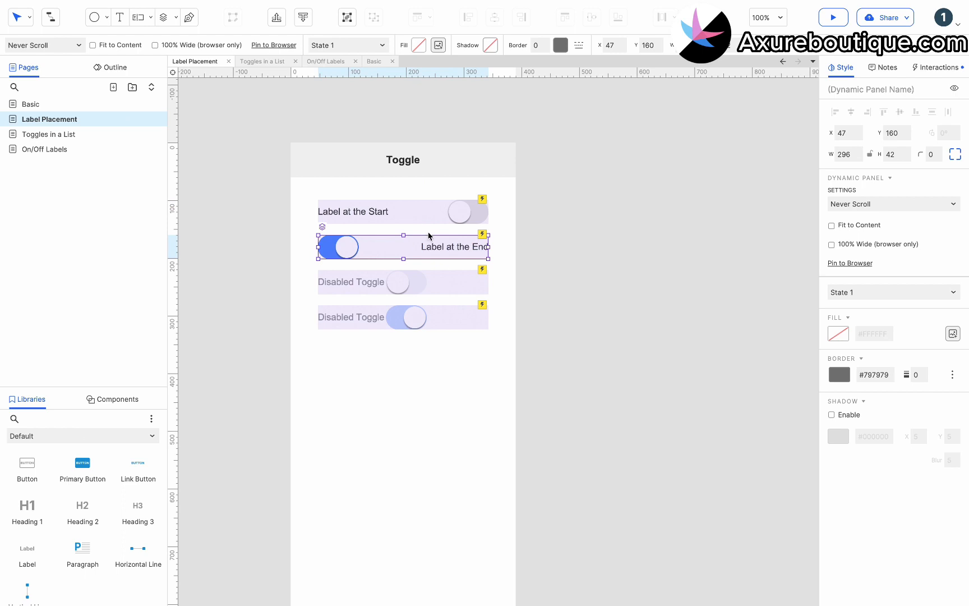
shift+click(389, 289)
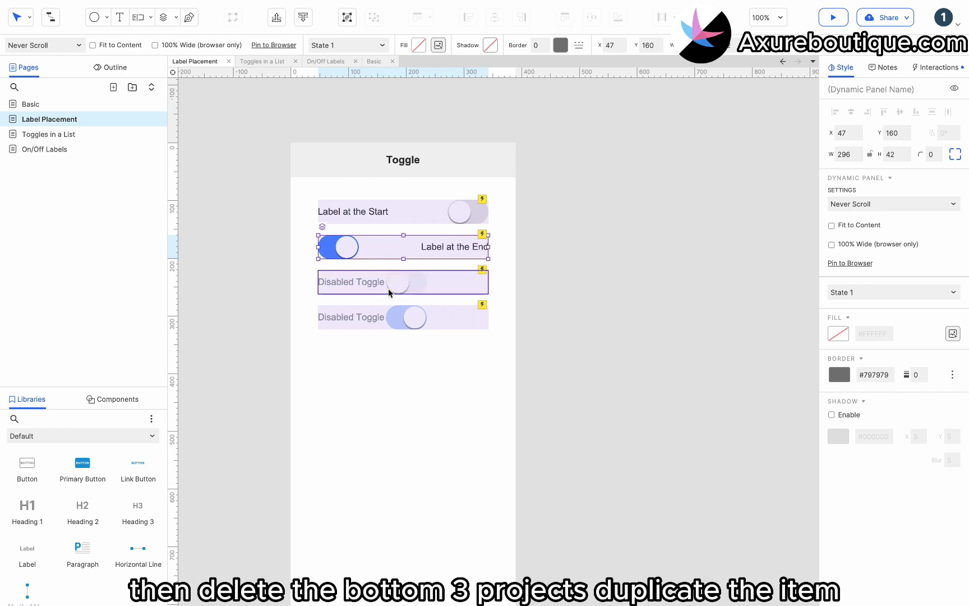
shift+click(389, 315)
key(Delete)
- Duplicate the Label at the Start row below itself, with the copy's switch at the left edge and "Label at the End" at the right
click(376, 215)
drag(375, 214, 356, 283)
double_click(364, 245)
click(467, 240)
double_click(379, 292)
- Duplicate the Label at the Start row as a third row and change its label text to "Fixed Width…"
click(367, 218)
double_click(353, 284)
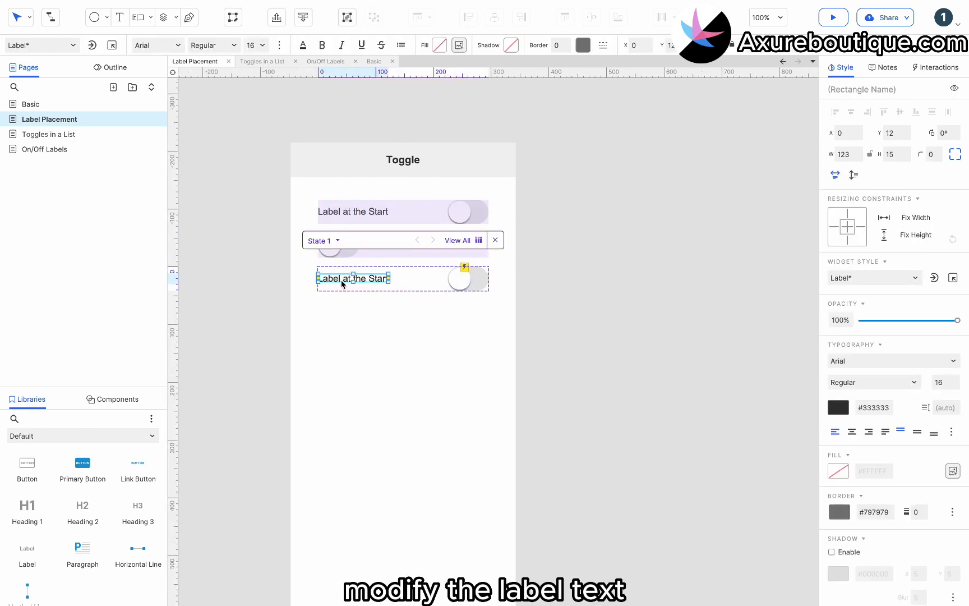
double_click(342, 284)
text(Fixed Width…)
double_click(365, 314)
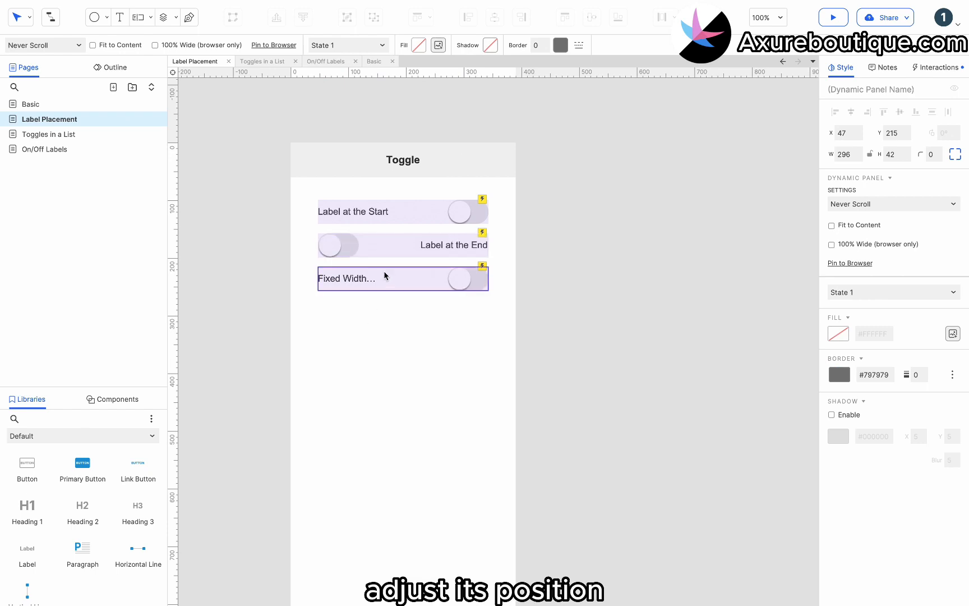
- Duplicate the Fixed Width row directly below at Y 273 and change the copy's label text to "Stacked Label"
drag(384, 272, 385, 305)
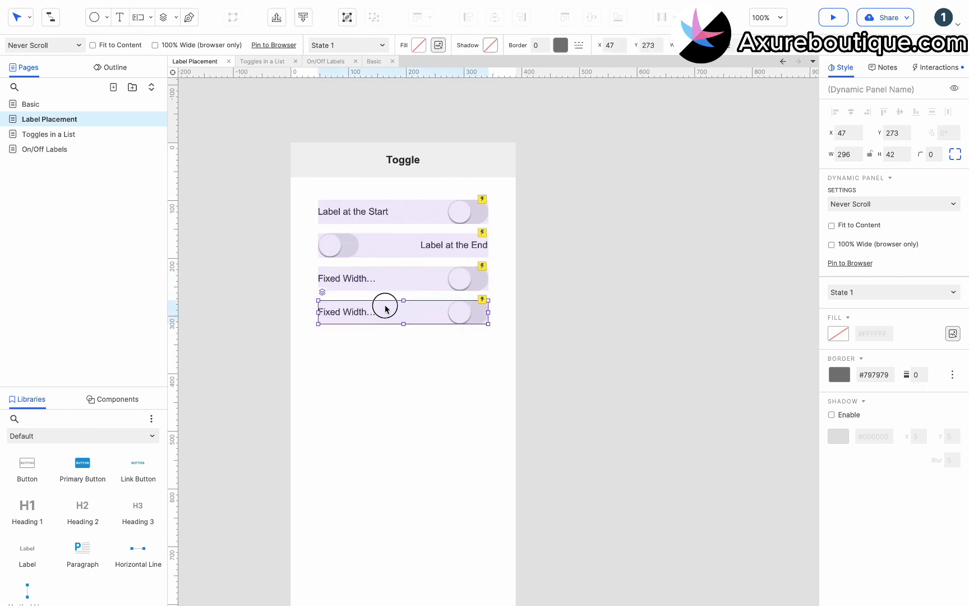
double_click(359, 307)
click(359, 310)
double_click(357, 312)
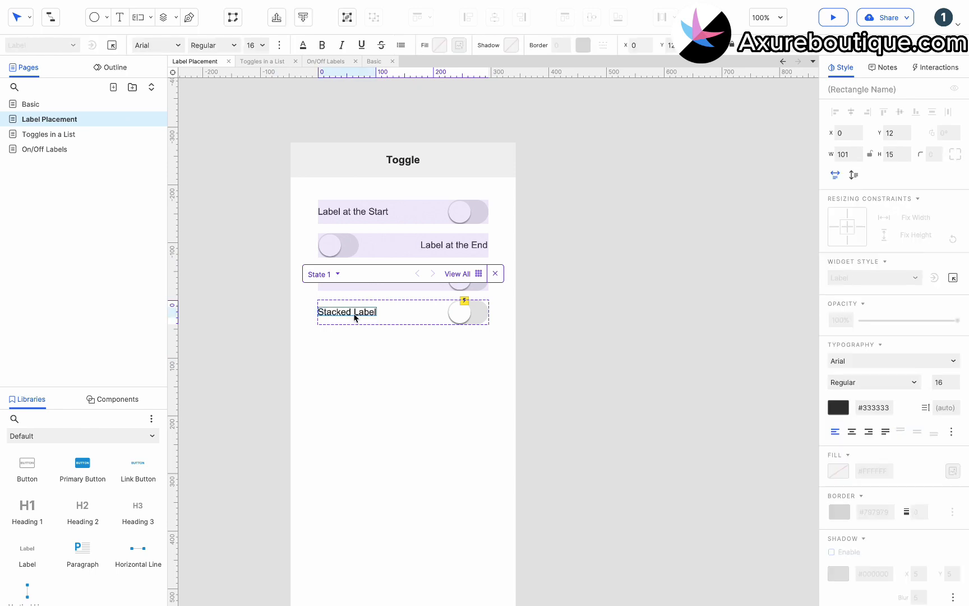
- Move the Stacked Label text to the top centre of its panel and set its font size to 12
click(262, 45)
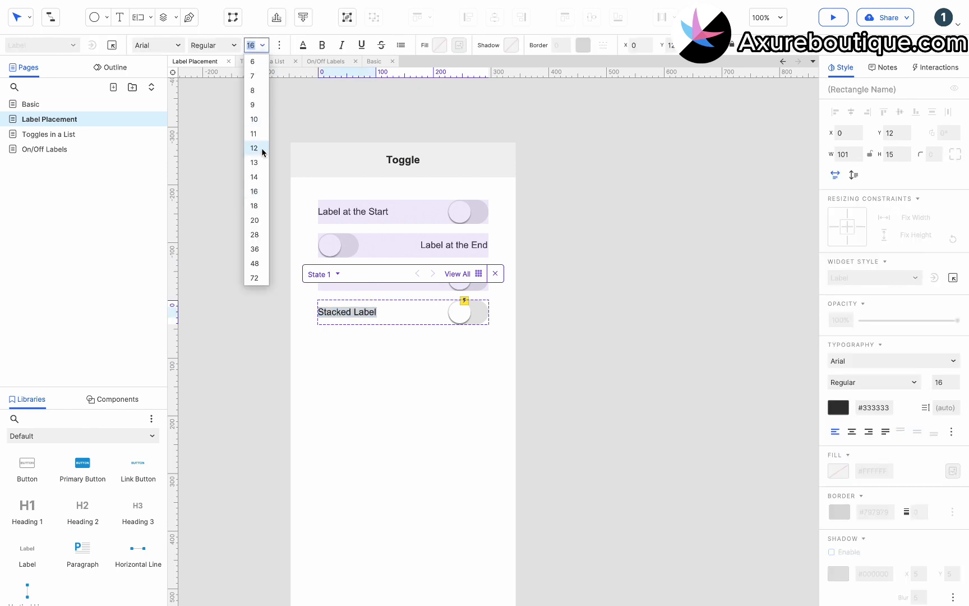
click(261, 120)
click(361, 323)
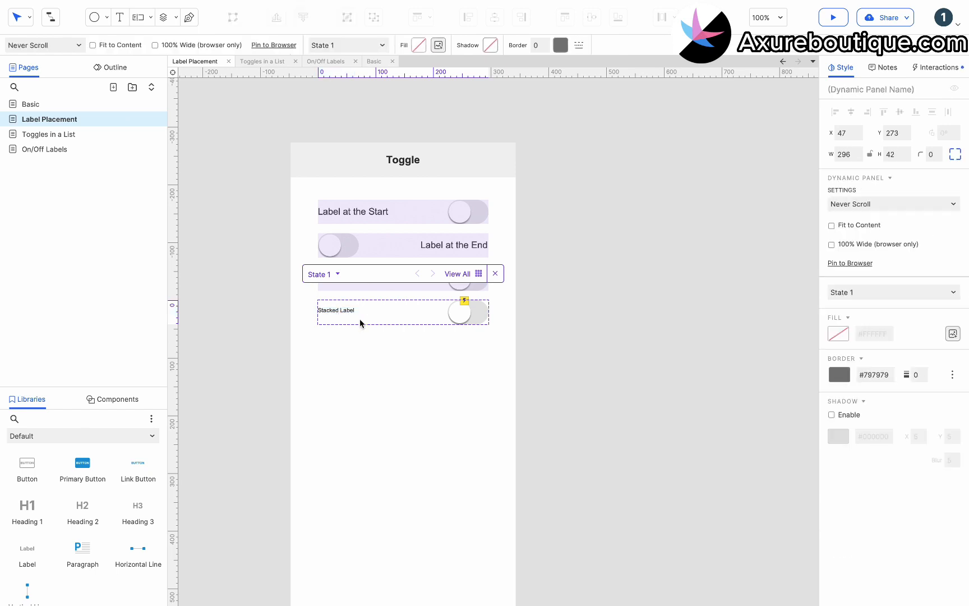
drag(338, 314, 392, 304)
click(258, 45)
click(254, 148)
- Place the fourth row's switch centred below the Stacked Label text and fit the panel to its content
drag(456, 318, 391, 337)
click(447, 374)
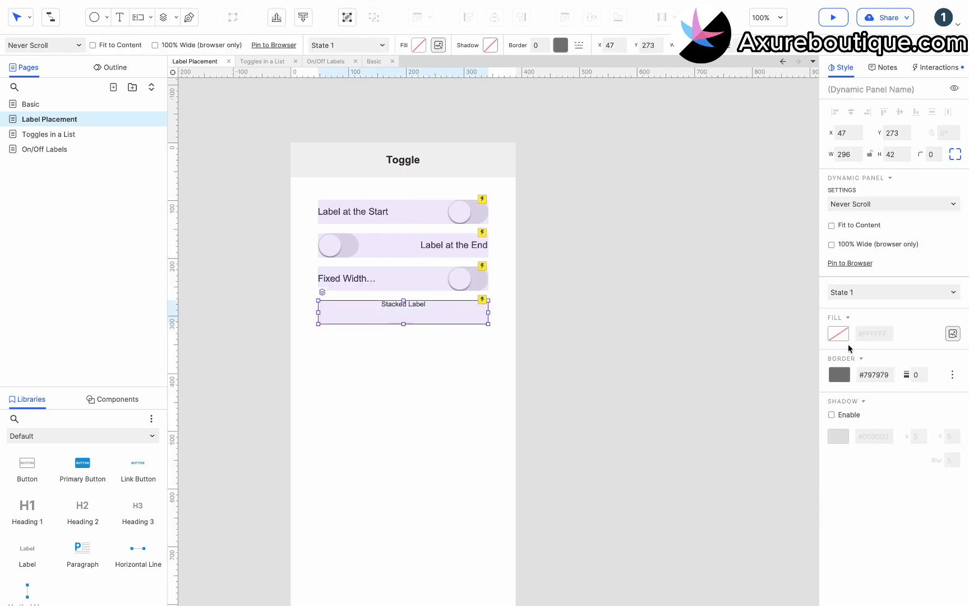
click(831, 225)
click(545, 348)
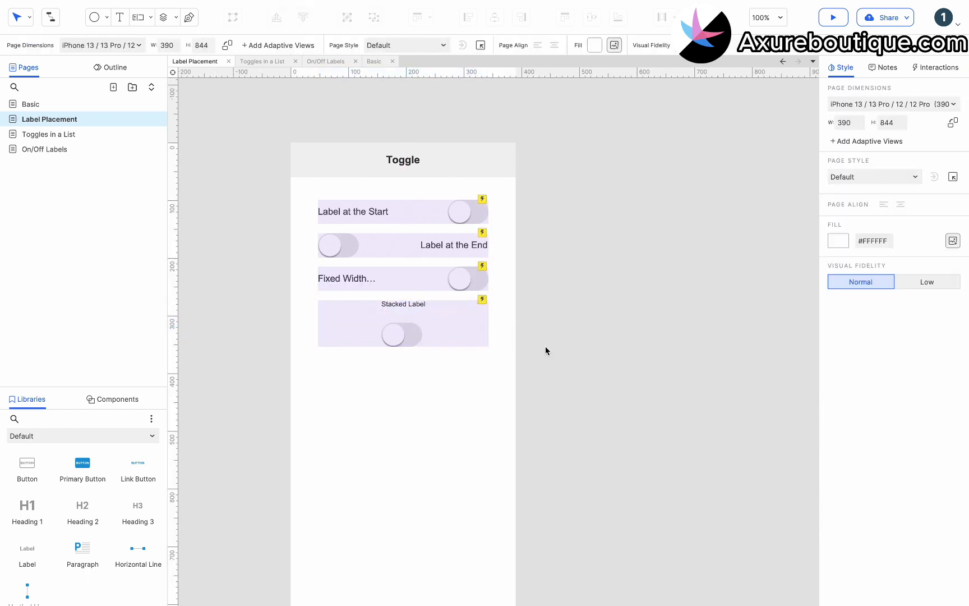
- Preview the Label Placement page in the browser, test its toggles, and return to the editor
click(833, 20)
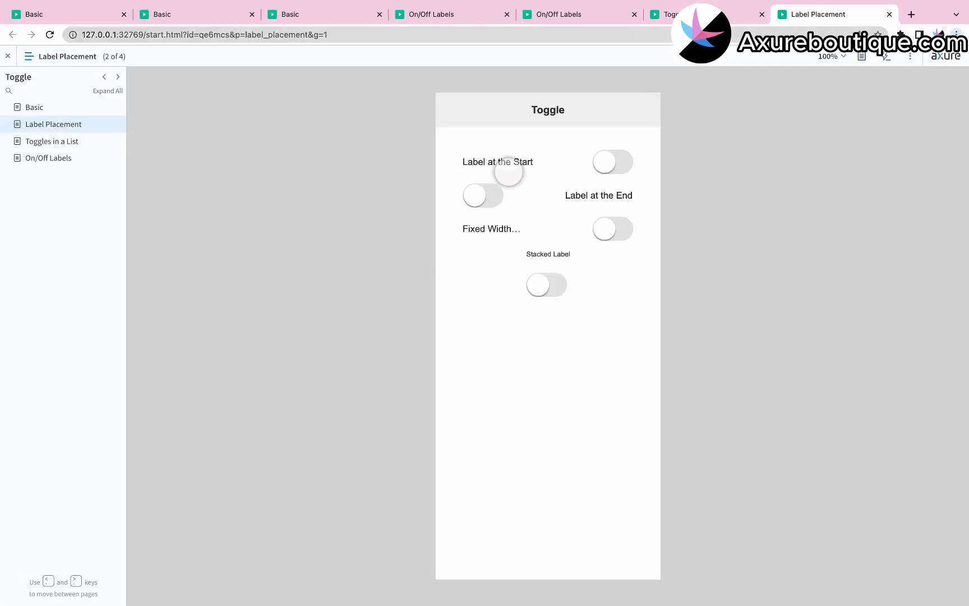
click(492, 190)
click(490, 192)
click(606, 162)
click(534, 165)
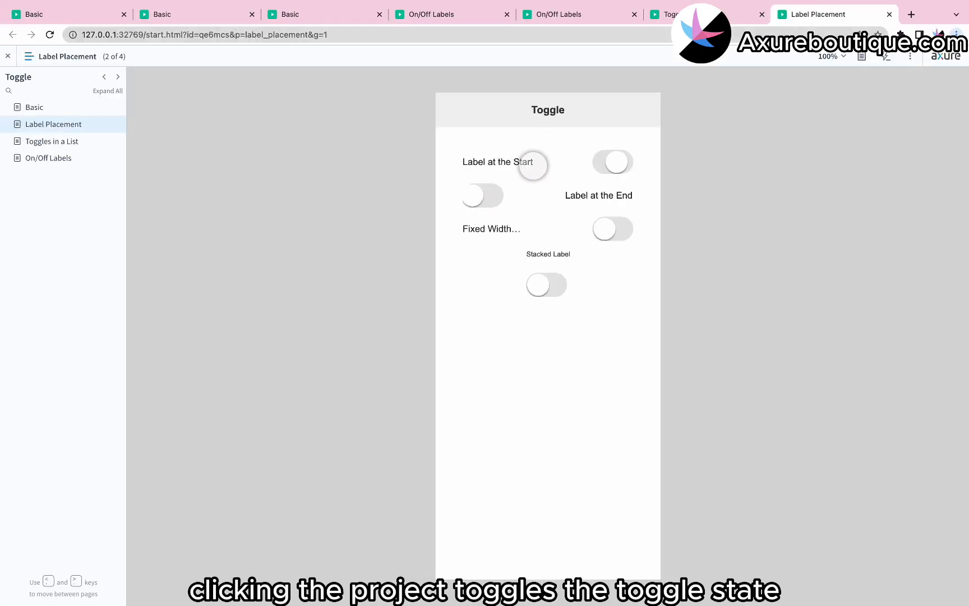
click(563, 224)
click(563, 224)
click(555, 278)
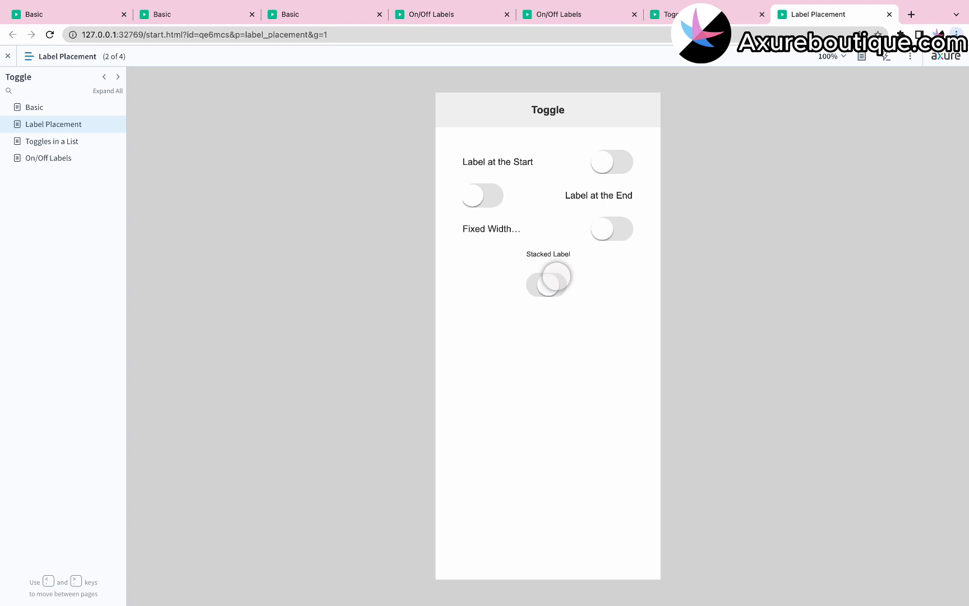
key(ctrl+Left)
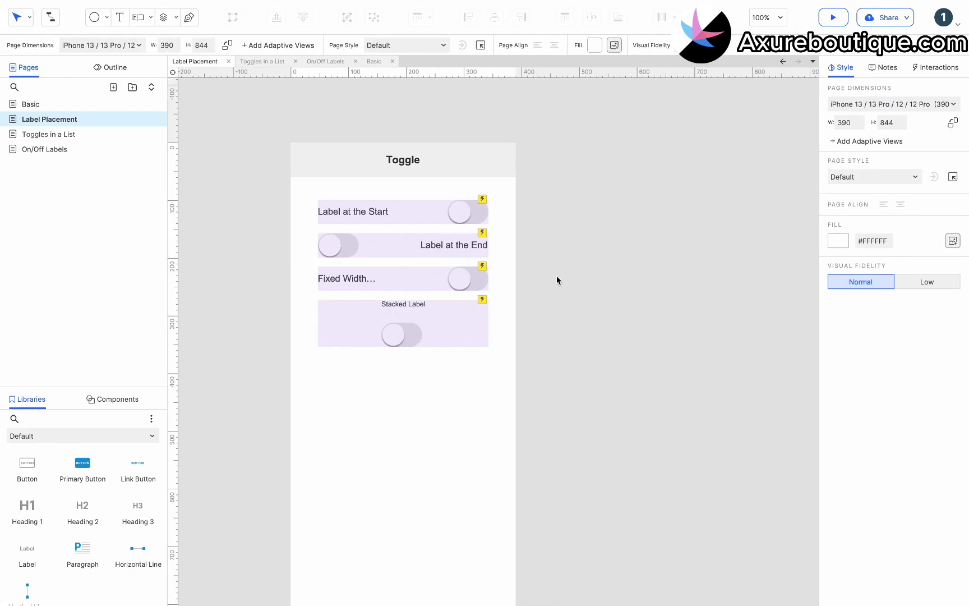
- Duplicate the Label Placement page and name the copy Aligment
right_click(83, 119)
mouse_move(169, 215)
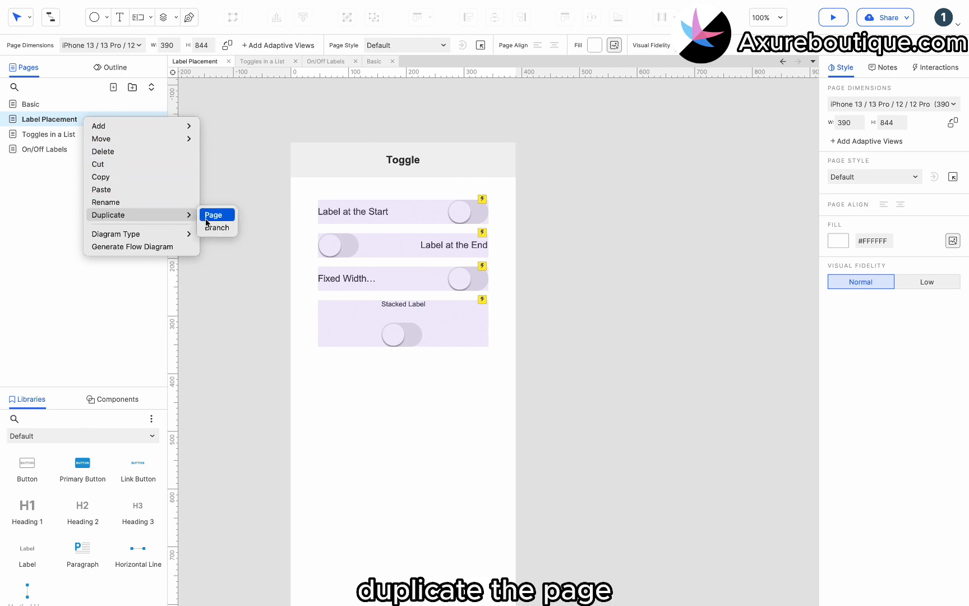
click(208, 219)
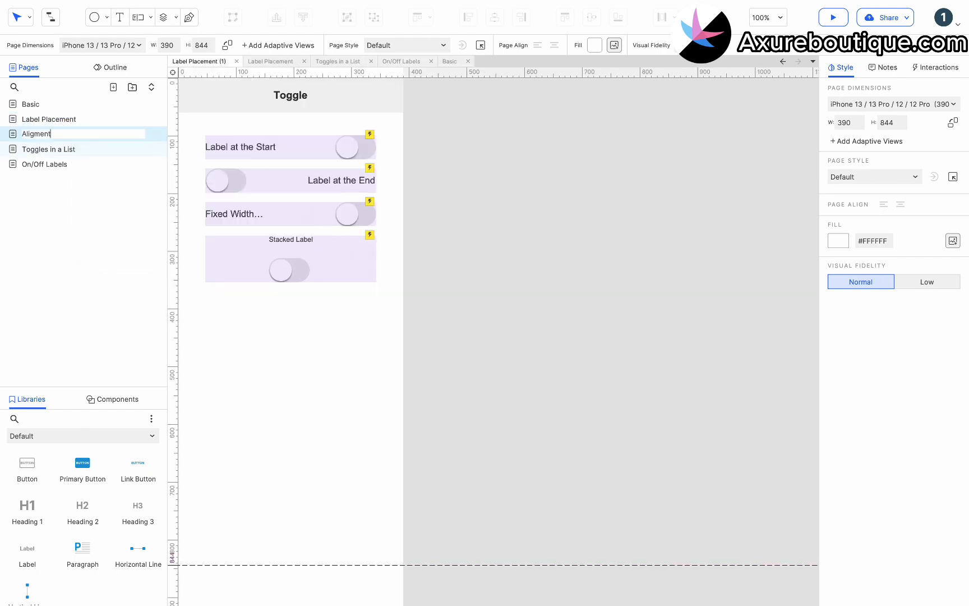
text(Aligment)
- Delete the Label at the End, Fixed Width and Stacked Label panels from the Aligment page
click(288, 259)
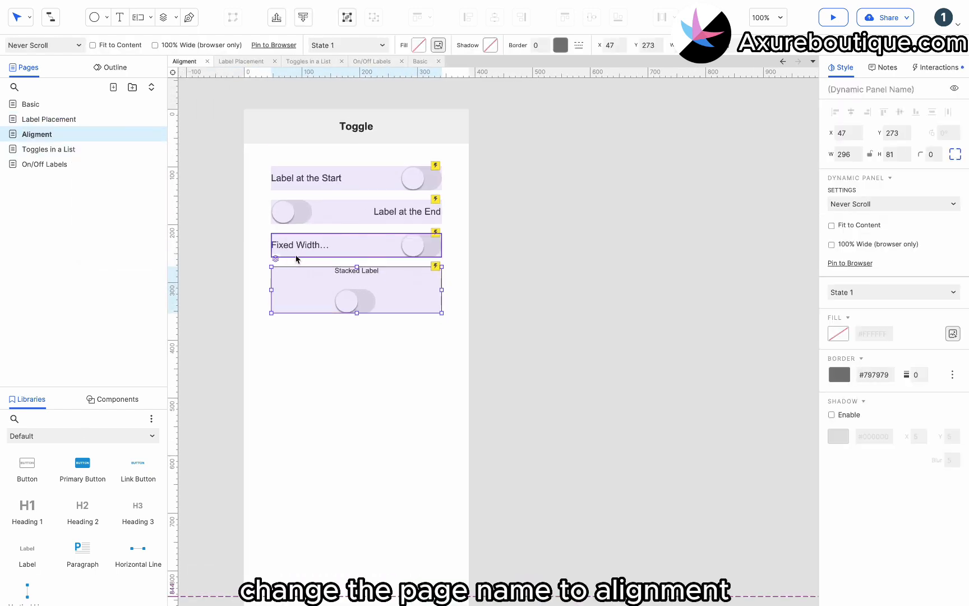
click(324, 218)
shift+click(327, 252)
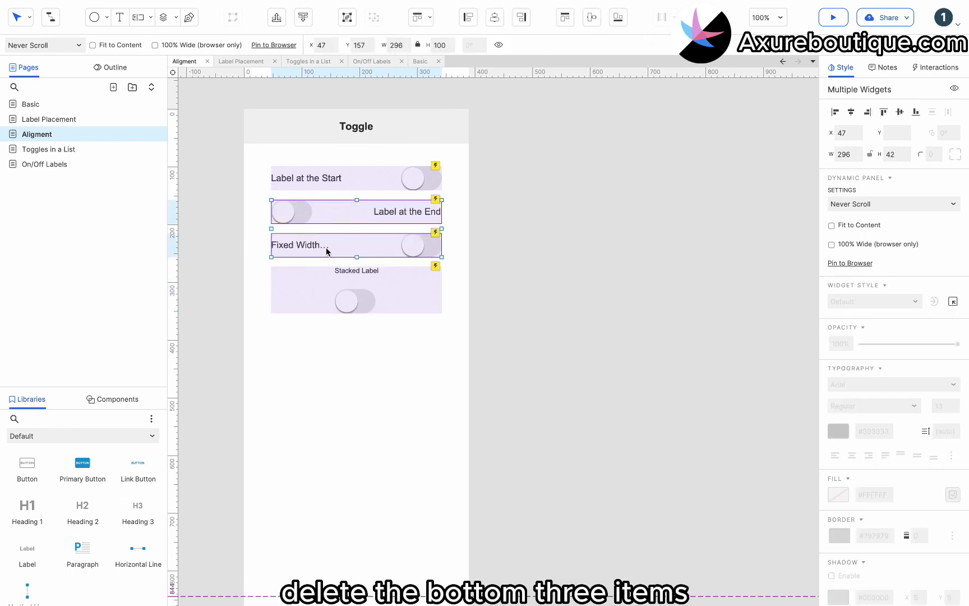
shift+click(334, 283)
key(Delete)
- Move the remaining row's label to the panel's top centre and change its text to "Aligned to the Start"
click(328, 181)
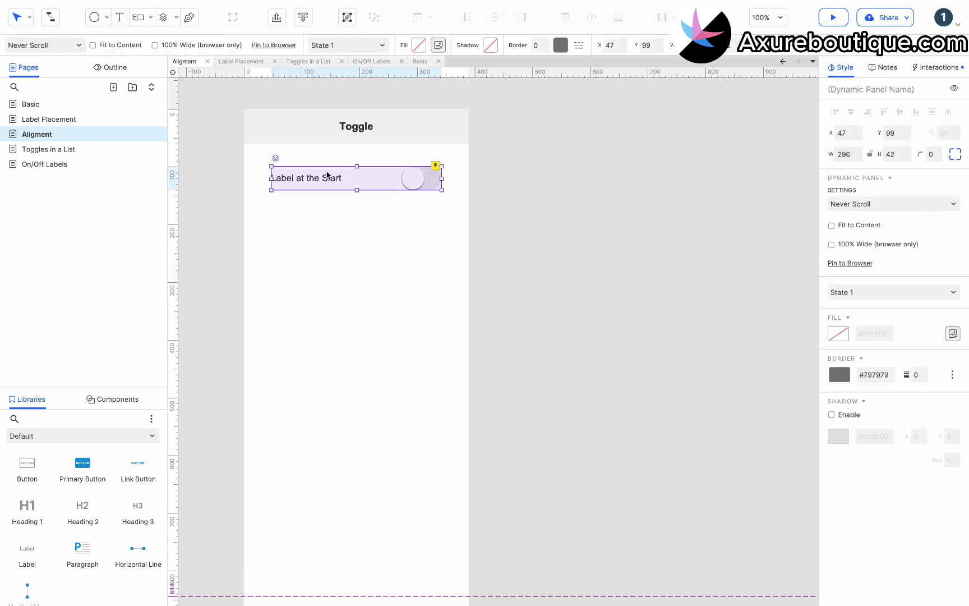
double_click(313, 176)
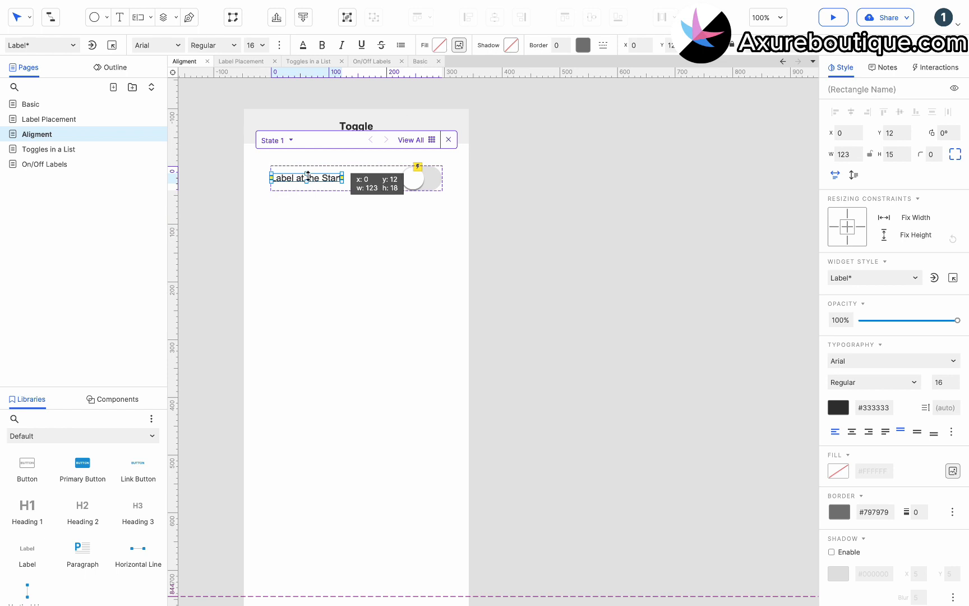
drag(309, 177, 358, 172)
double_click(356, 172)
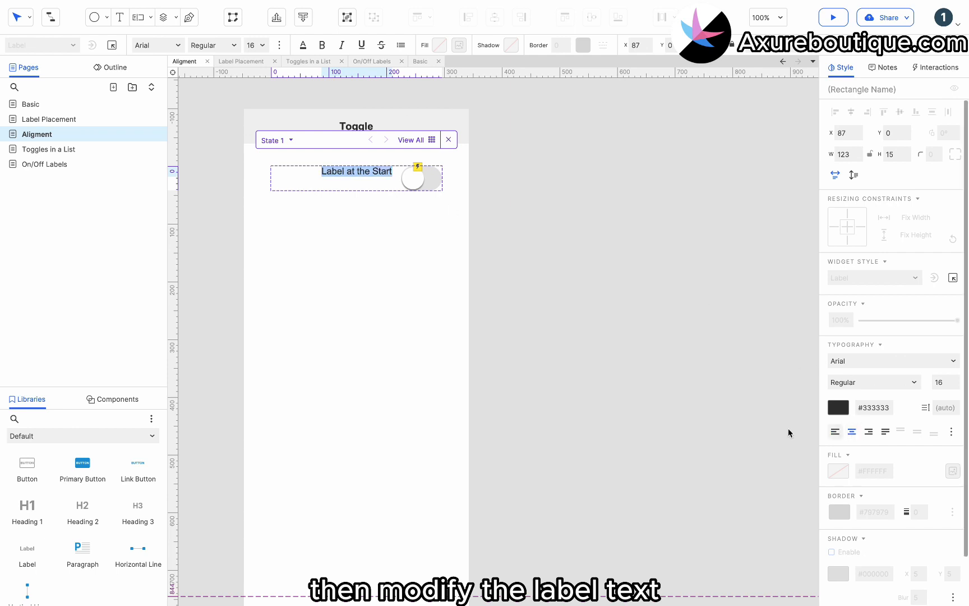
text(Aligned to the Start)
click(346, 169)
- Align the label with the panel's left edge and place the switch below it at x 0, y 39
click(417, 184)
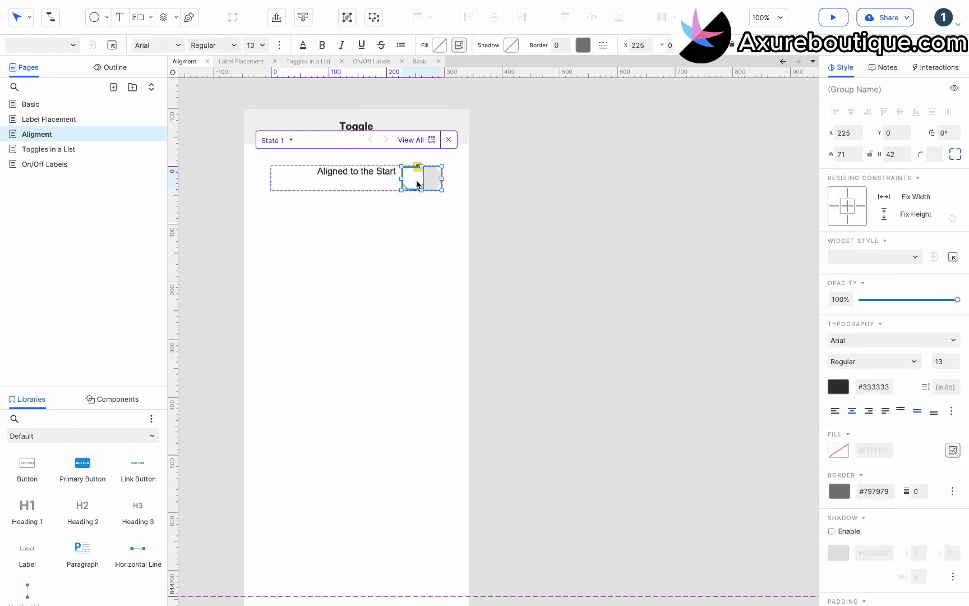
drag(417, 184, 282, 172)
shift+click(333, 175)
click(332, 173)
drag(322, 201, 282, 198)
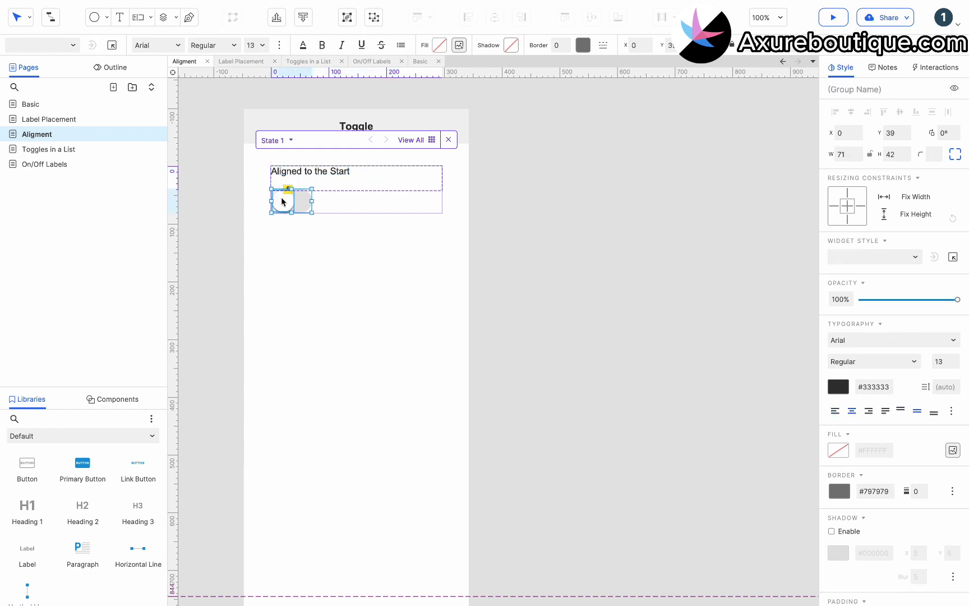
- Fit the Aligned to the Start panel to its content and place a duplicate below it at y 212
click(342, 231)
click(370, 185)
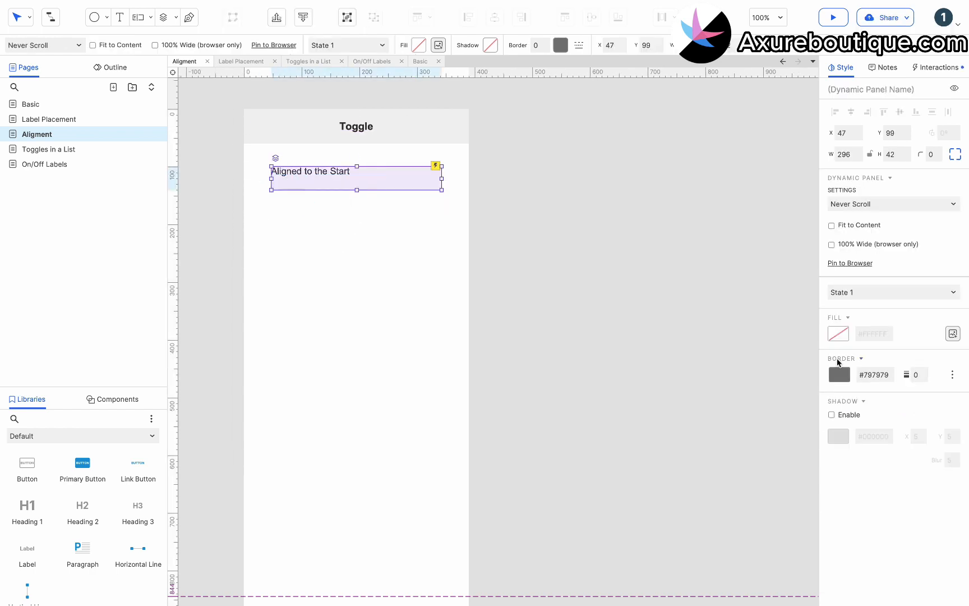
click(832, 226)
drag(350, 190, 443, 187)
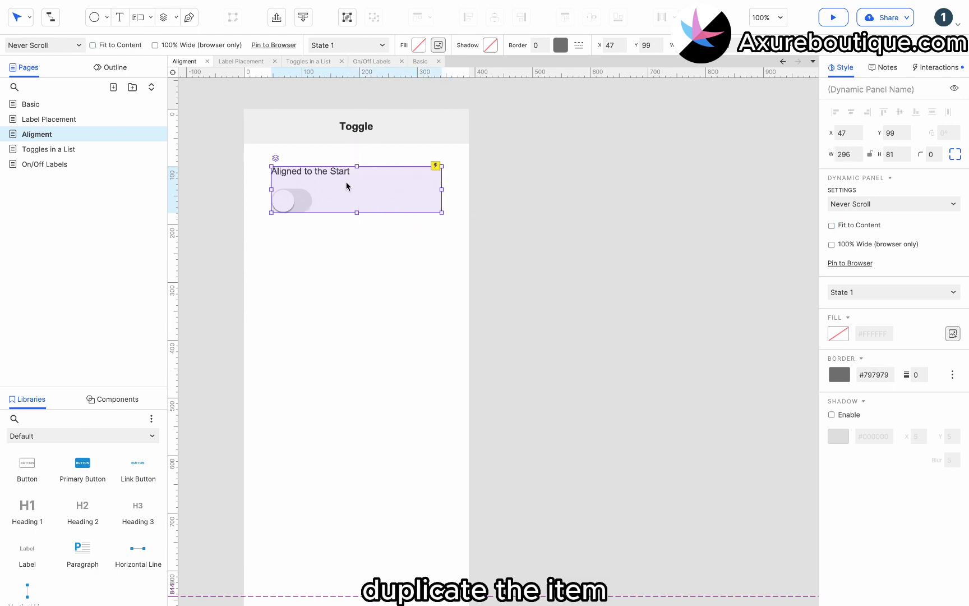
key(ctrl+d)
drag(338, 190, 330, 248)
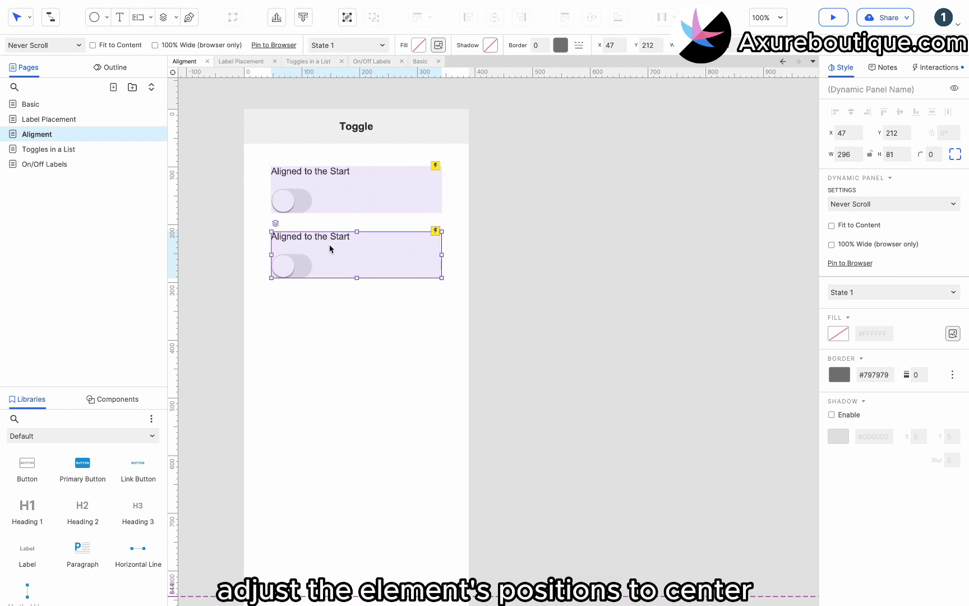
- In the duplicated panel, centre the label text and the switch, and change the label to "Aligned to the Center"
double_click(330, 238)
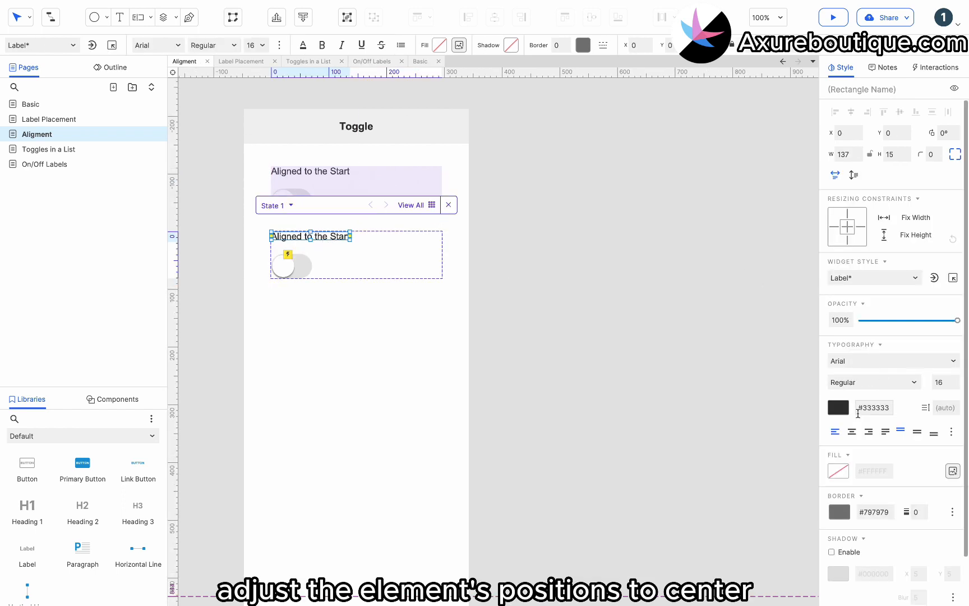
click(852, 431)
drag(302, 234, 346, 234)
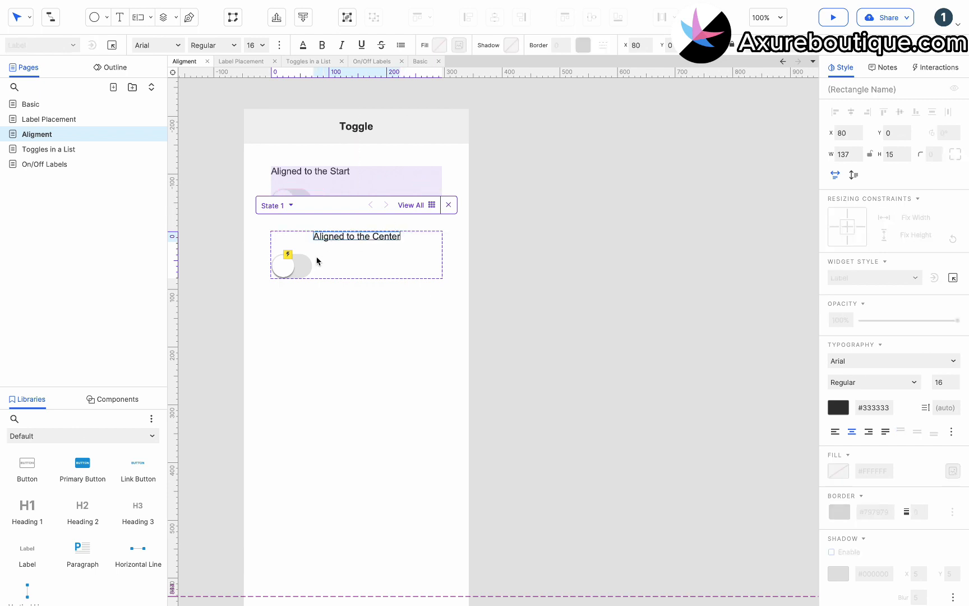
click(283, 264)
drag(284, 263, 348, 265)
click(362, 324)
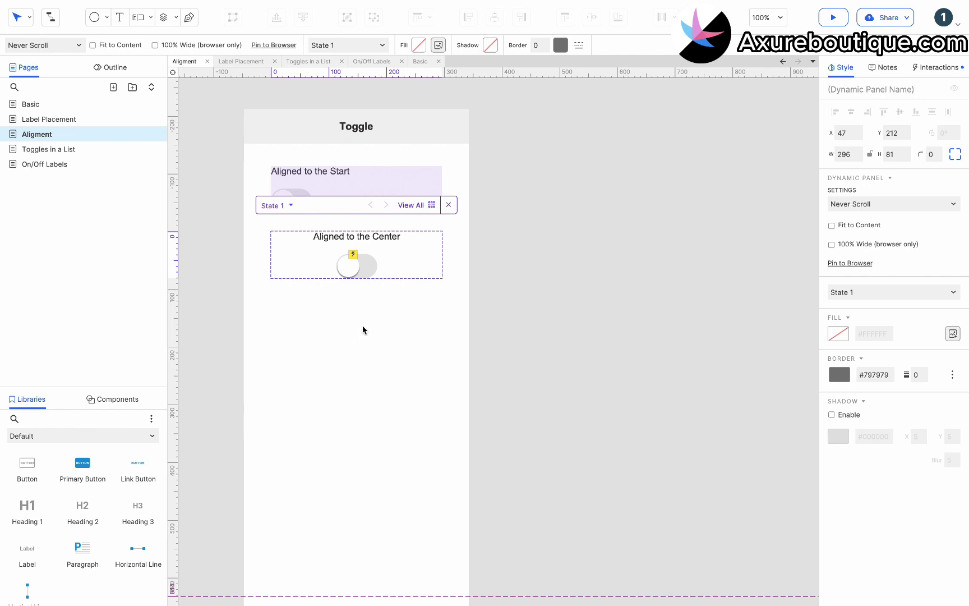
click(363, 326)
- Preview the Aligment page in the browser, test its two toggles, and return to the editor
click(834, 18)
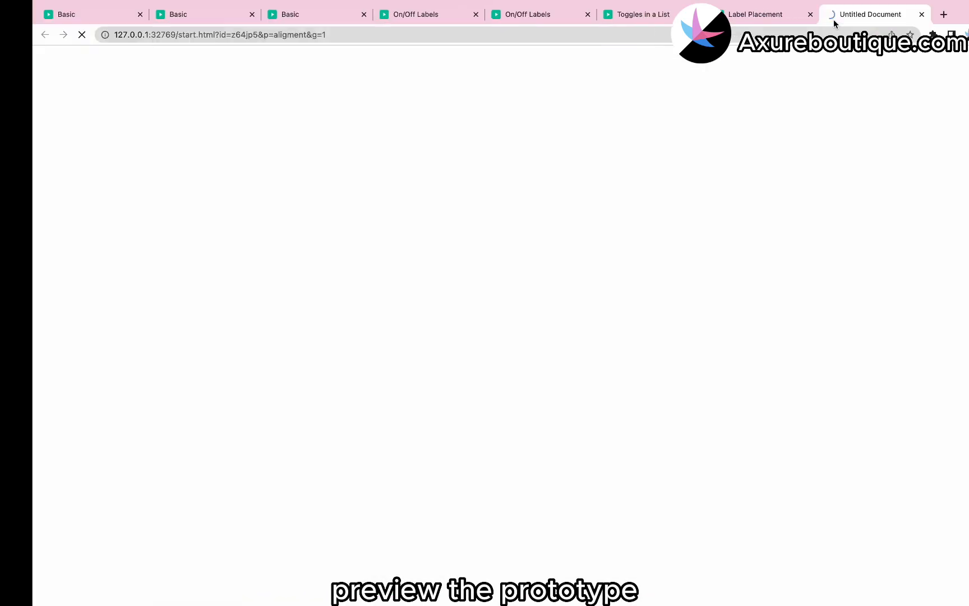
click(542, 173)
click(542, 174)
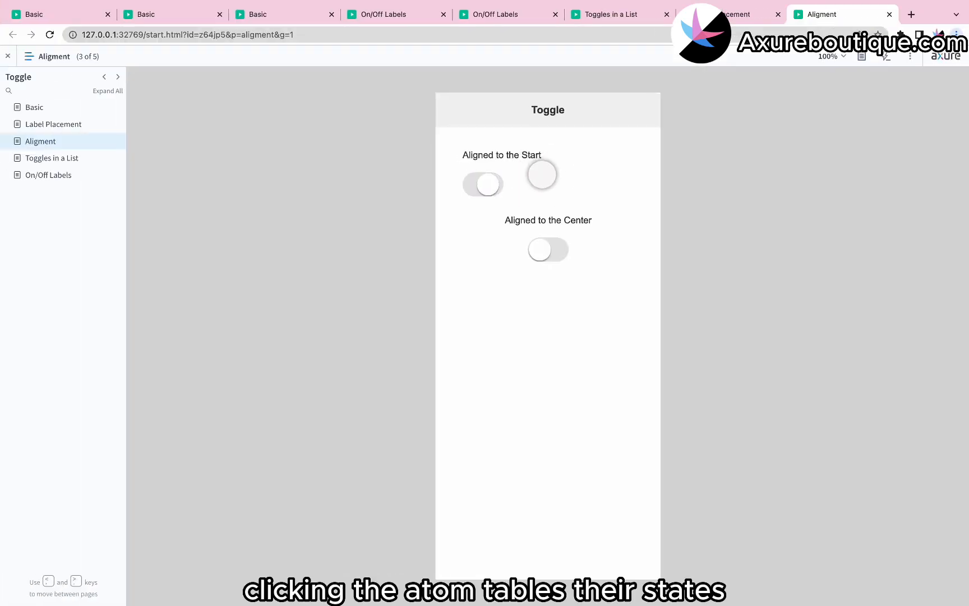
click(548, 249)
click(548, 250)
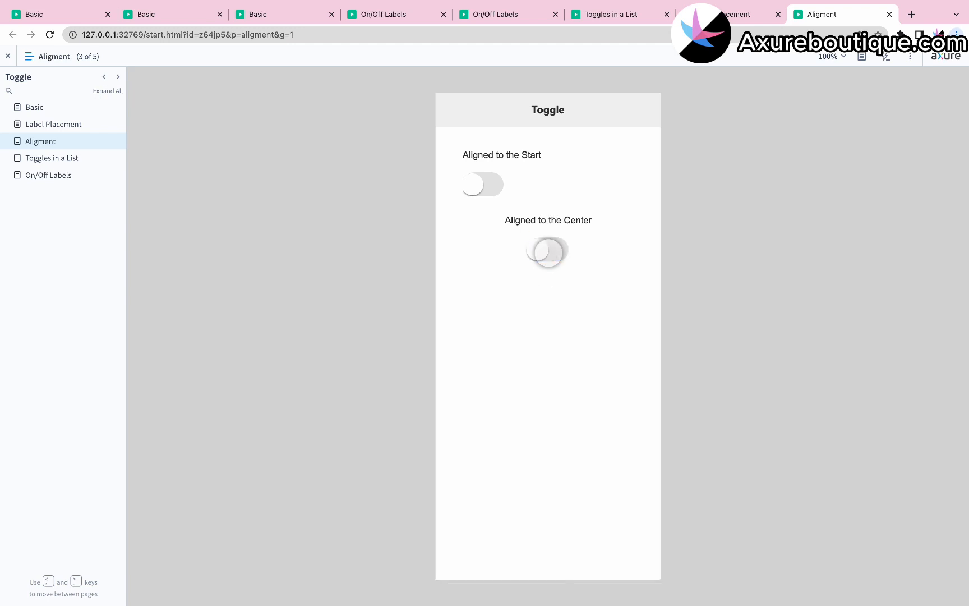
key(super+Tab)
- Duplicate the Toggles in a List page and name the copy Justification
click(52, 149)
right_click(54, 148)
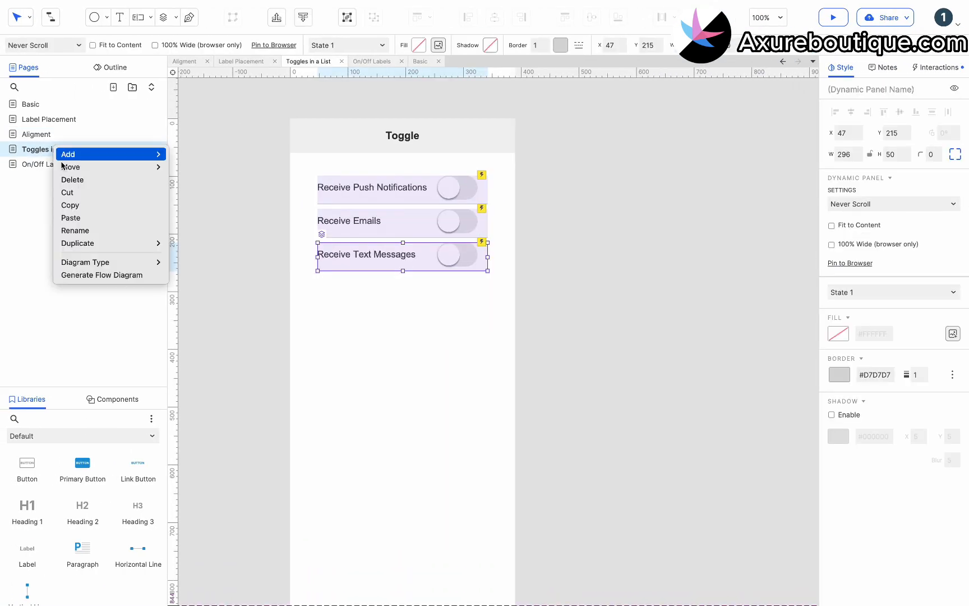
mouse_move(134, 243)
click(185, 256)
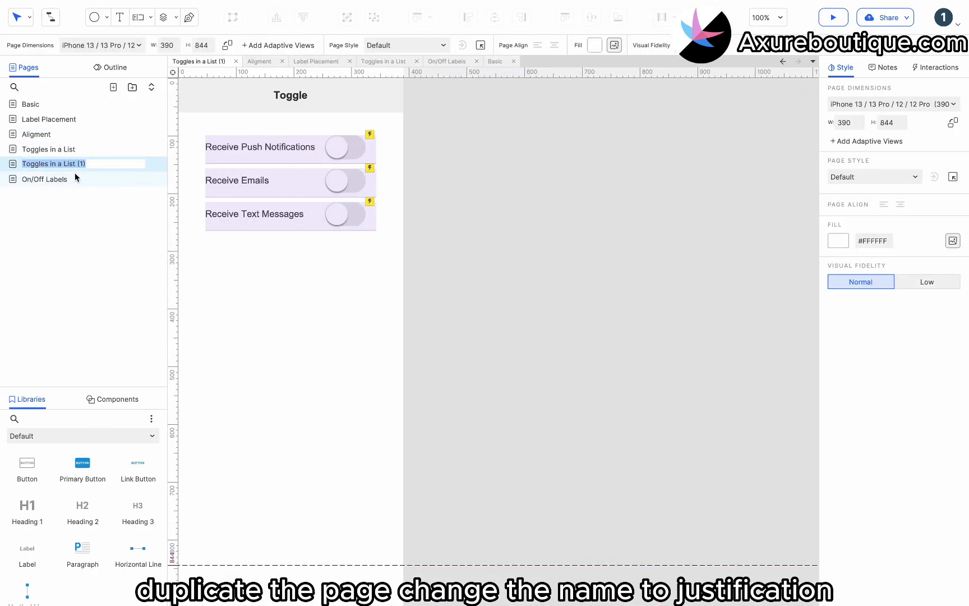
text(Justification)
- Delete the Receive Emails and Receive Text Messages panels from the Justification page
click(258, 188)
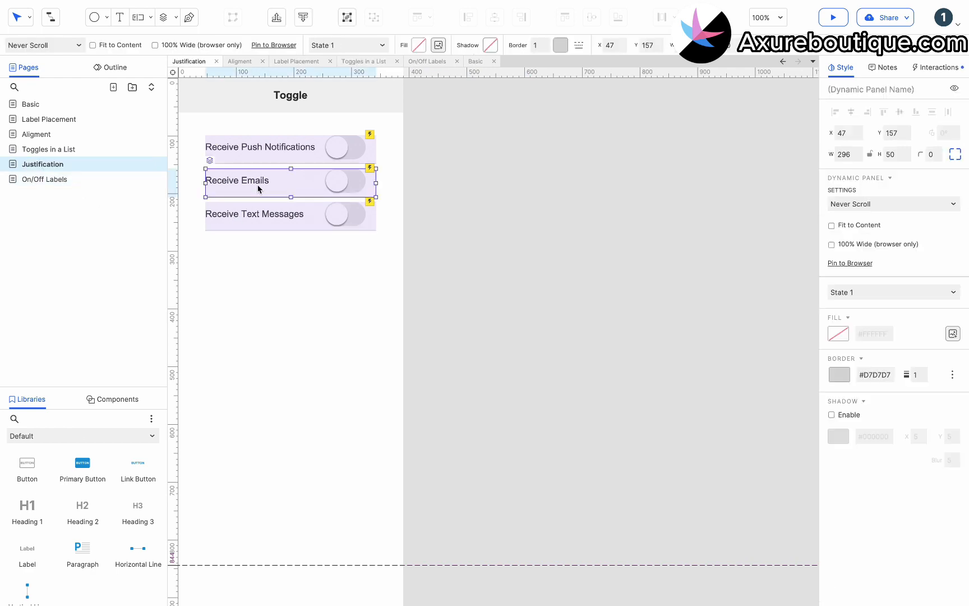
scroll(258, 189, left, 3)
scroll(258, 189, up, 2)
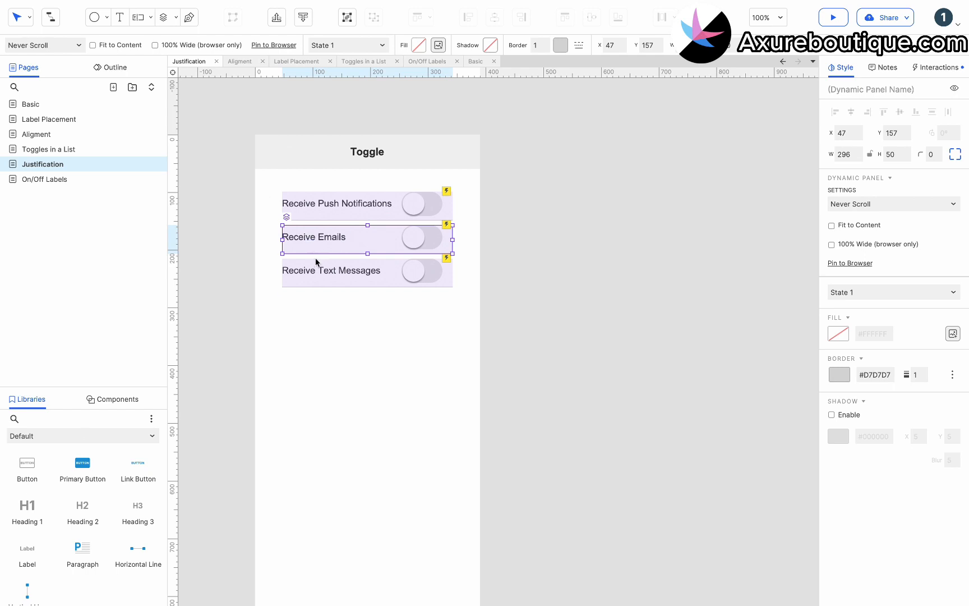
shift+click(318, 284)
key(Delete)
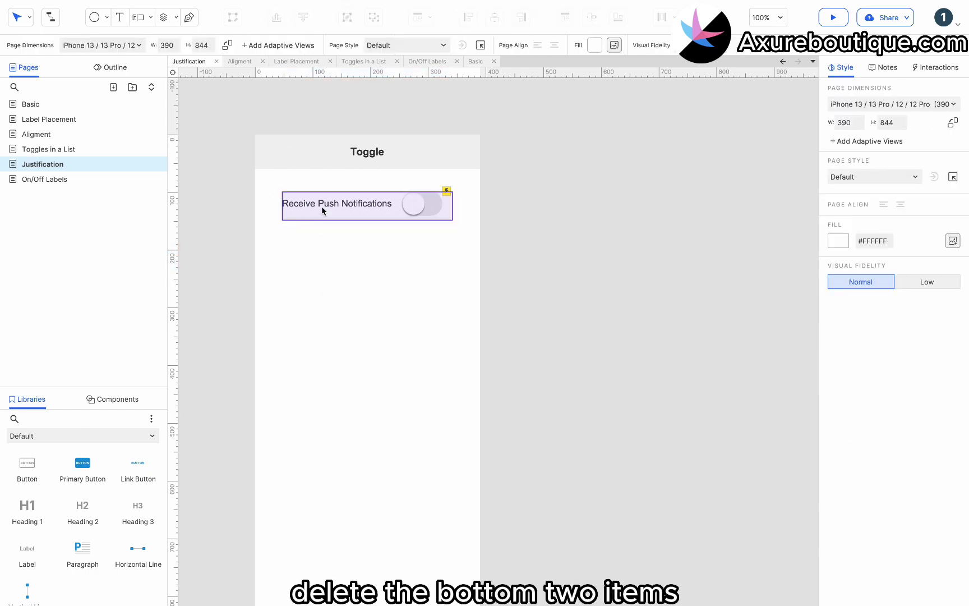
- Move the Receive Push Notifications panel to x 20 and change its label to "Packed at the Start of Line"
click(322, 207)
drag(320, 207, 300, 205)
double_click(306, 204)
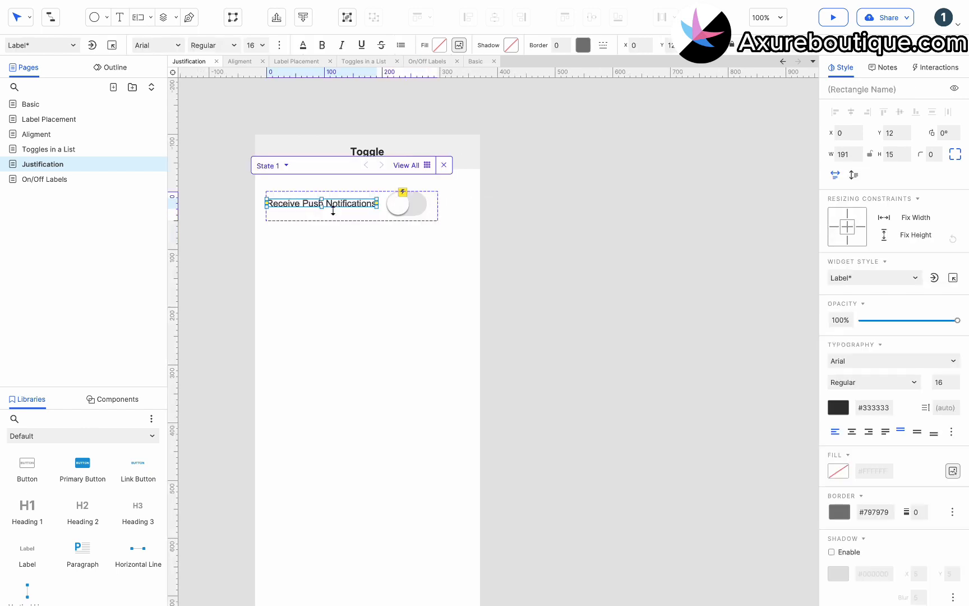
click(435, 210)
double_click(335, 205)
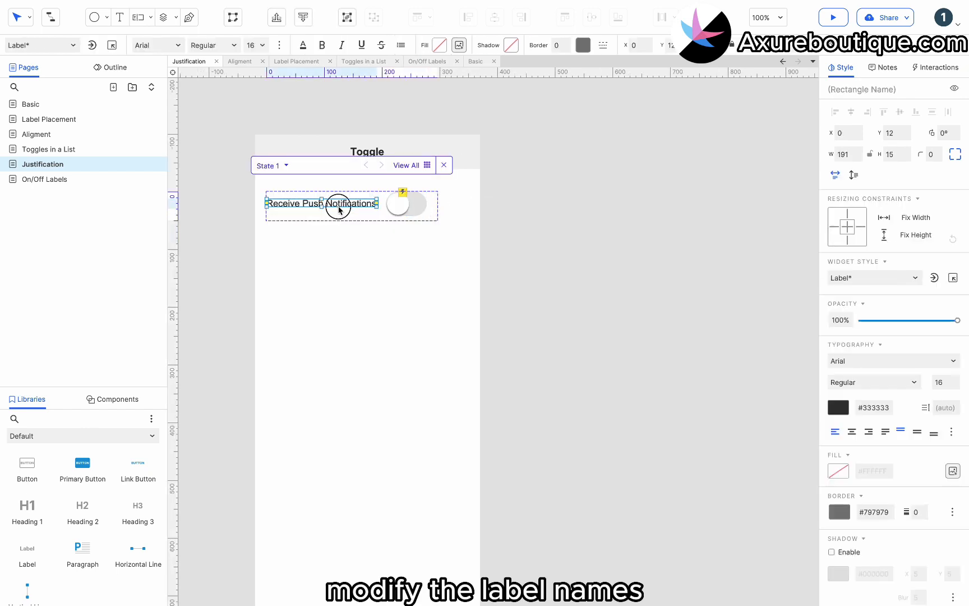
text(Packed at the Start of Line)
click(362, 229)
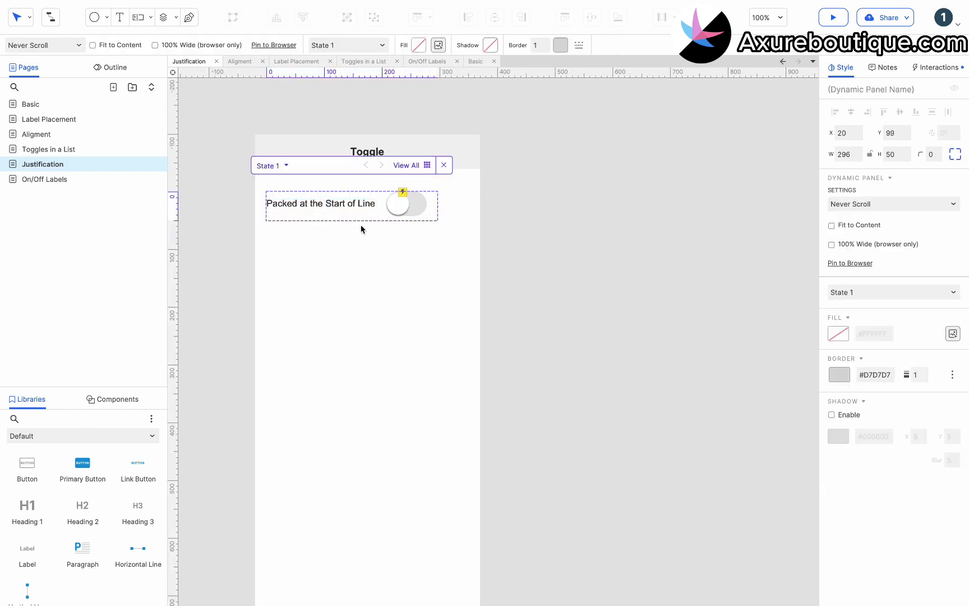
click(383, 236)
- Widen the Packed at the Start of Line panel to 350 and place a duplicate below it at y 158
click(395, 207)
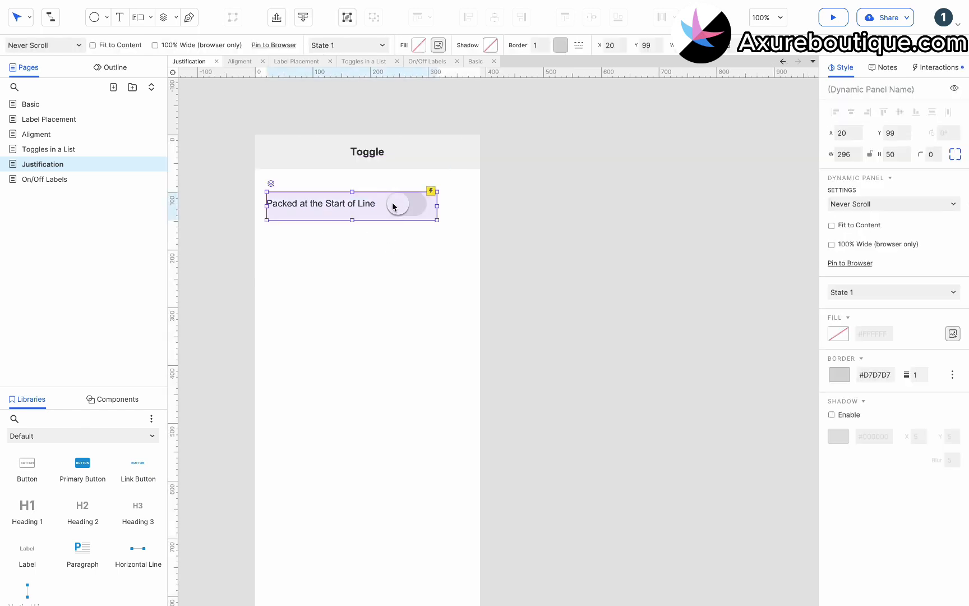
drag(438, 205, 469, 205)
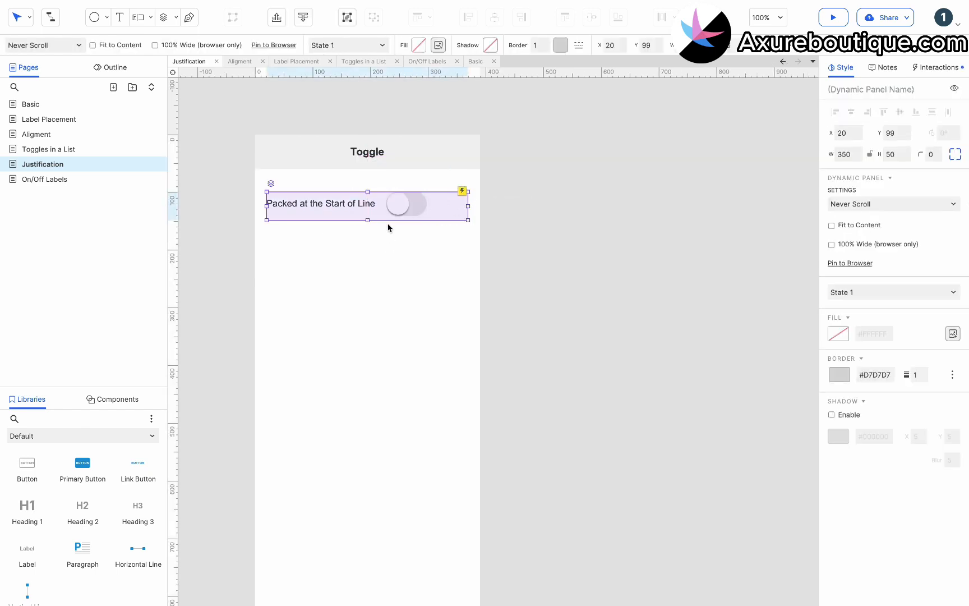
drag(371, 216, 348, 243)
key(Up)
key(Up)
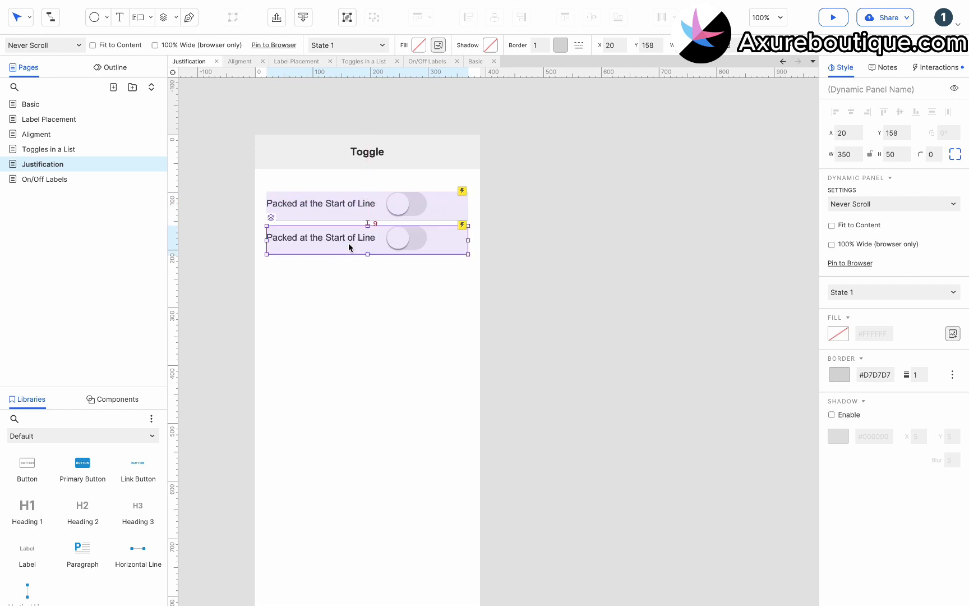
- Shift the duplicated row's label and switch together to the right end of its panel
double_click(344, 245)
shift+click(396, 239)
drag(395, 239, 435, 238)
- Change the second row's label to "Packed at the End of Line" and move it closer to the switch, at x 83
click(376, 238)
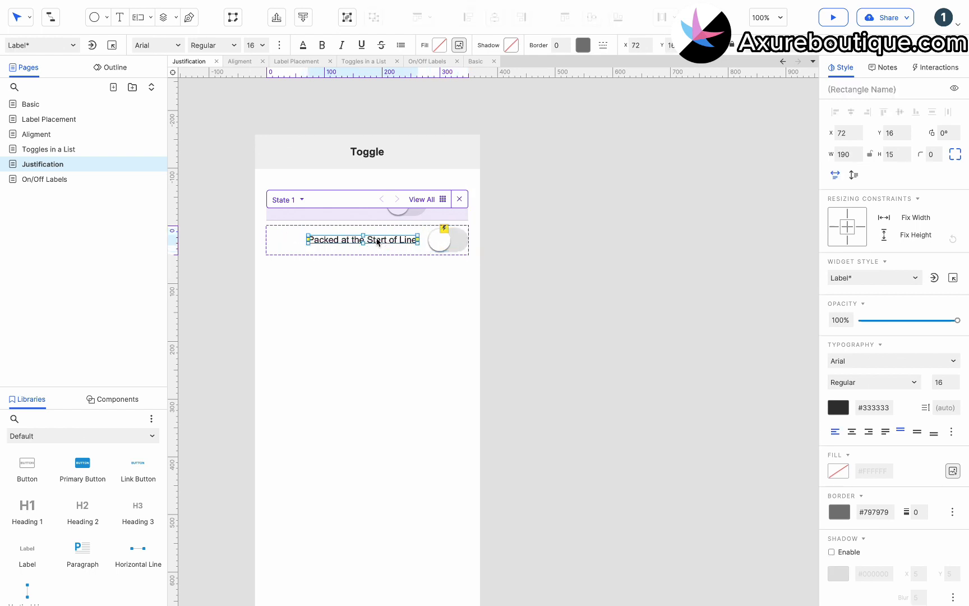
double_click(376, 238)
click(371, 253)
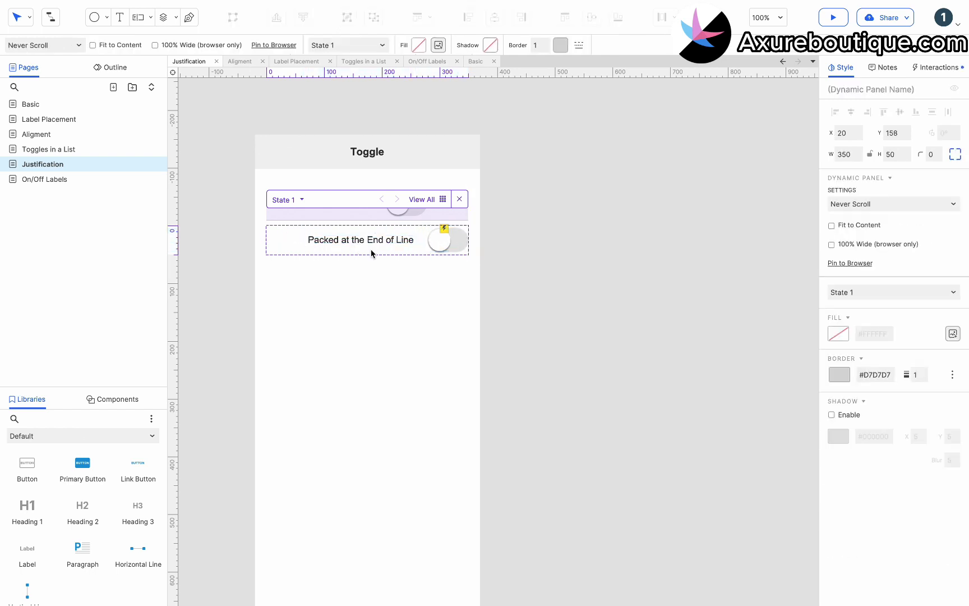
click(371, 243)
drag(372, 244, 376, 242)
click(384, 266)
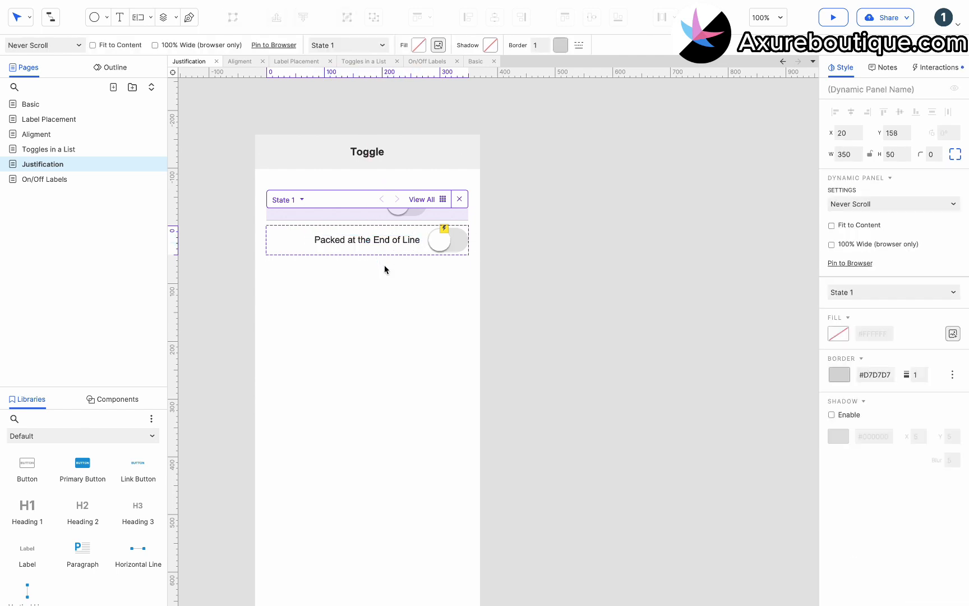
click(384, 266)
- Duplicate the Packed at the End of Line row below at y 217 and set the copy's switch background to Selected
drag(375, 240, 367, 272)
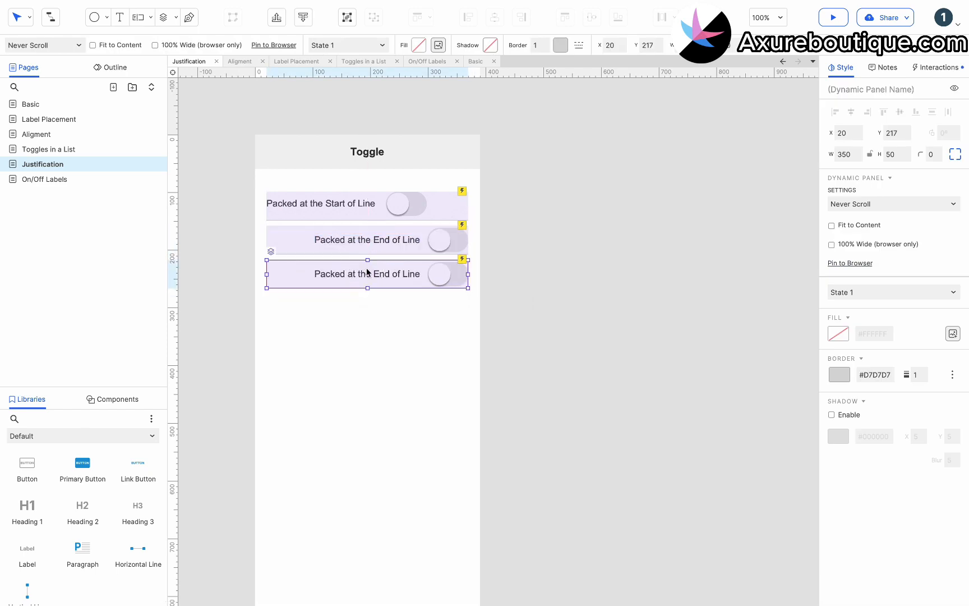
double_click(366, 275)
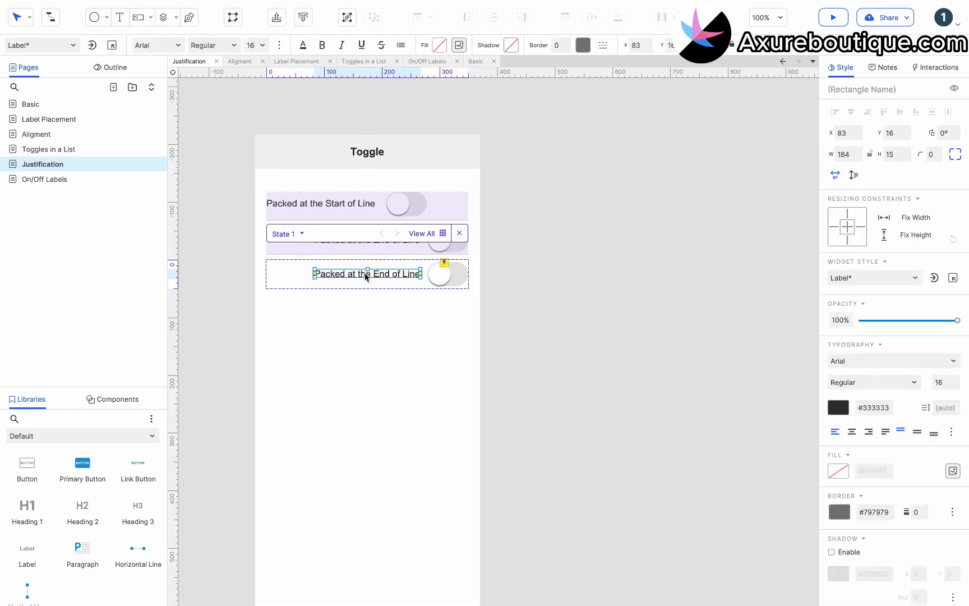
click(451, 273)
right_click(459, 273)
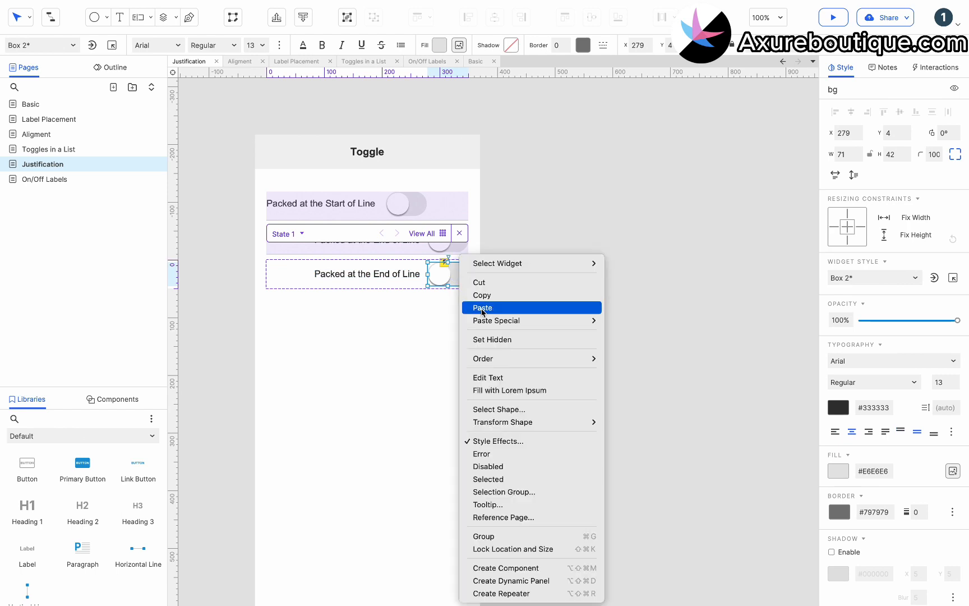
click(488, 479)
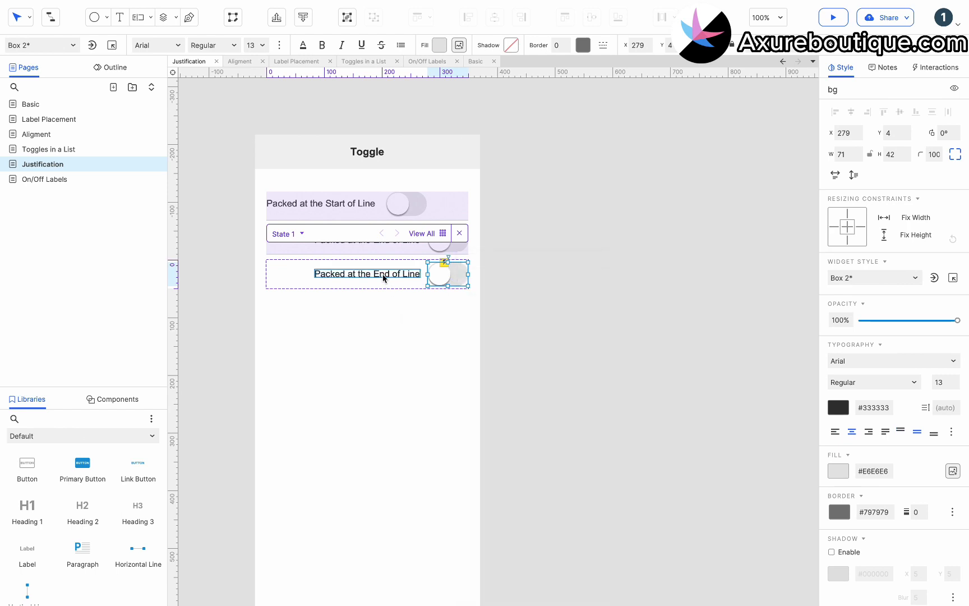
- Move the third row's switch thumb to the right end of its track, in the on position
click(383, 277)
click(443, 282)
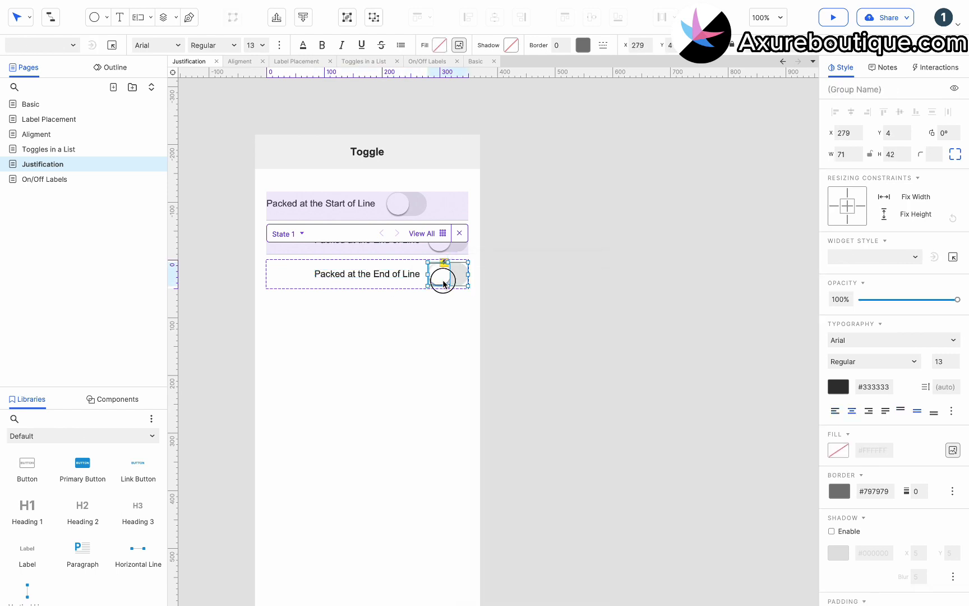
click(440, 275)
drag(440, 274, 453, 275)
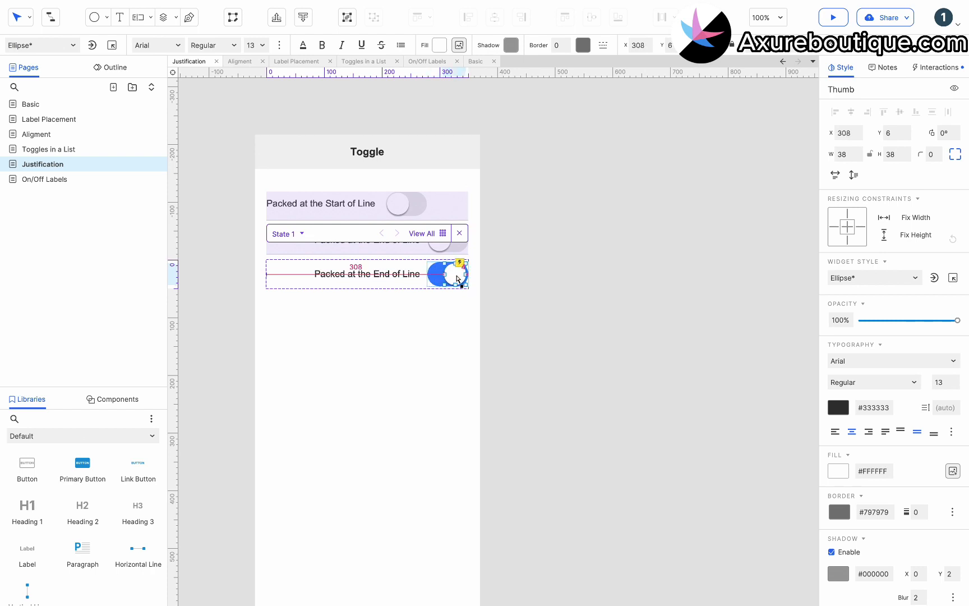
click(386, 275)
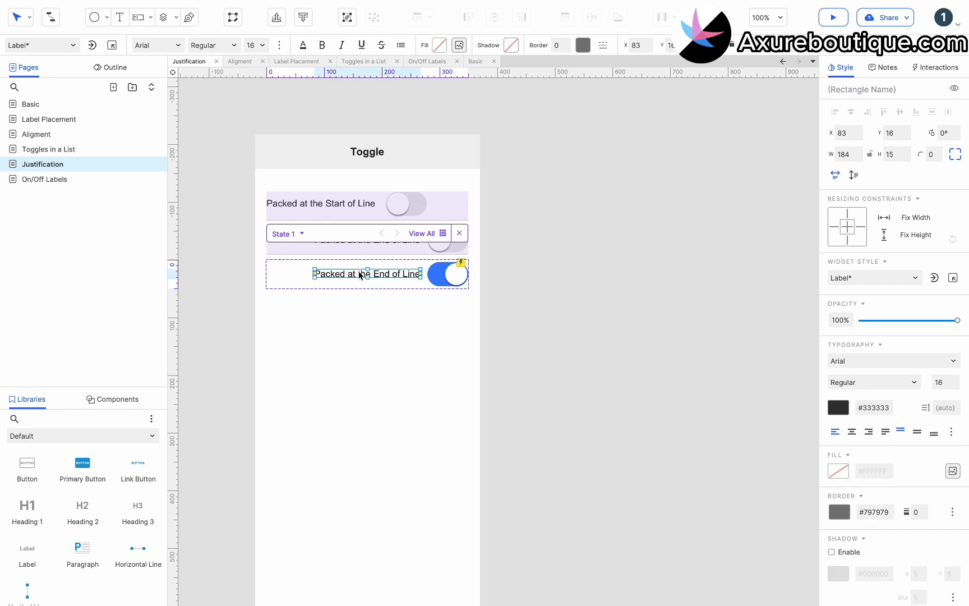
- Move the third row's label to the panel's start at x 0 and change its text to "Space Between Label and Control"
drag(352, 275, 305, 273)
double_click(301, 276)
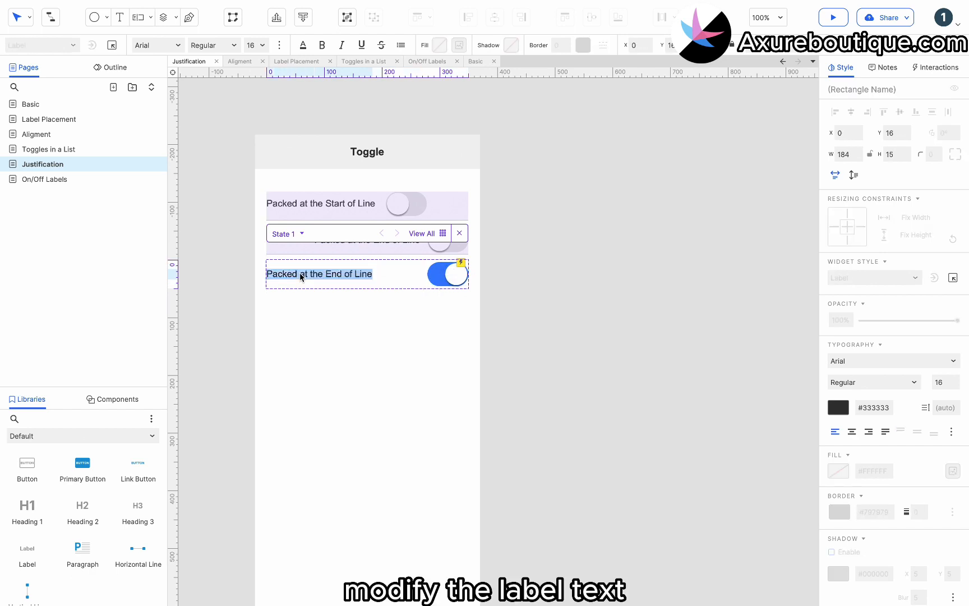
text(Space Between Label and Control)
click(352, 326)
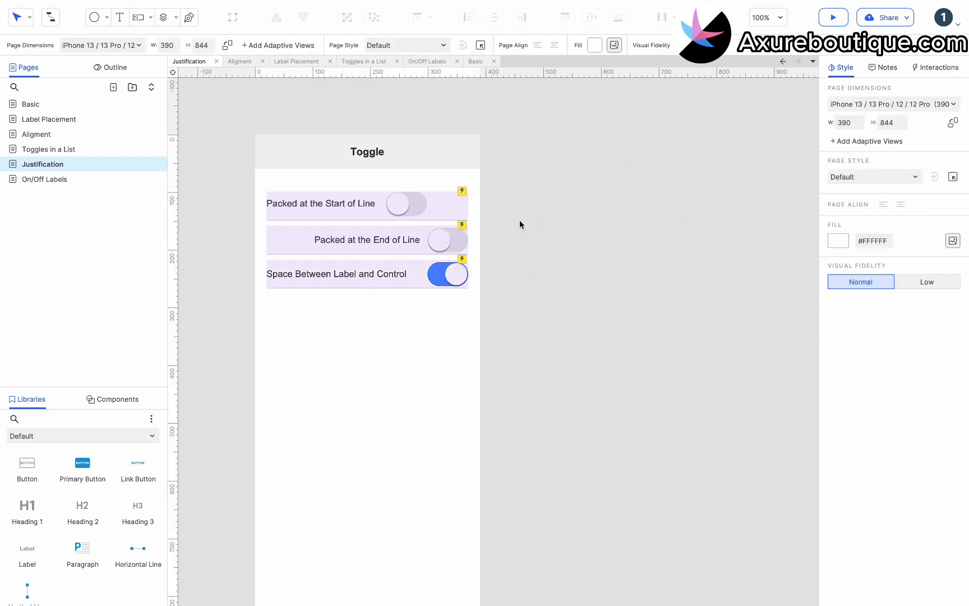
- Preview the Justification page in the browser, toggle each of the three rows, and return to the editor
key(super+period)
click(540, 158)
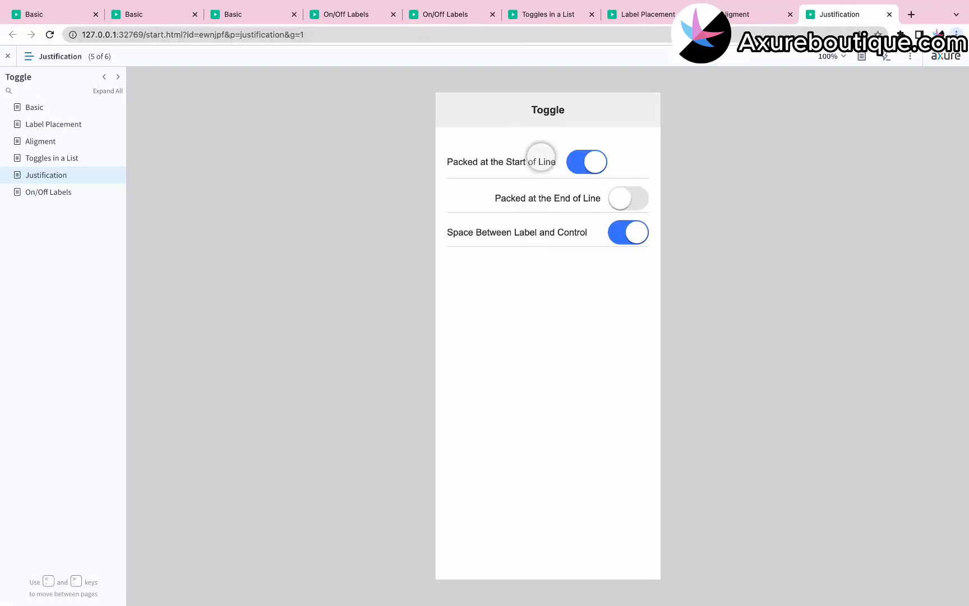
click(540, 157)
click(540, 193)
click(540, 194)
click(539, 219)
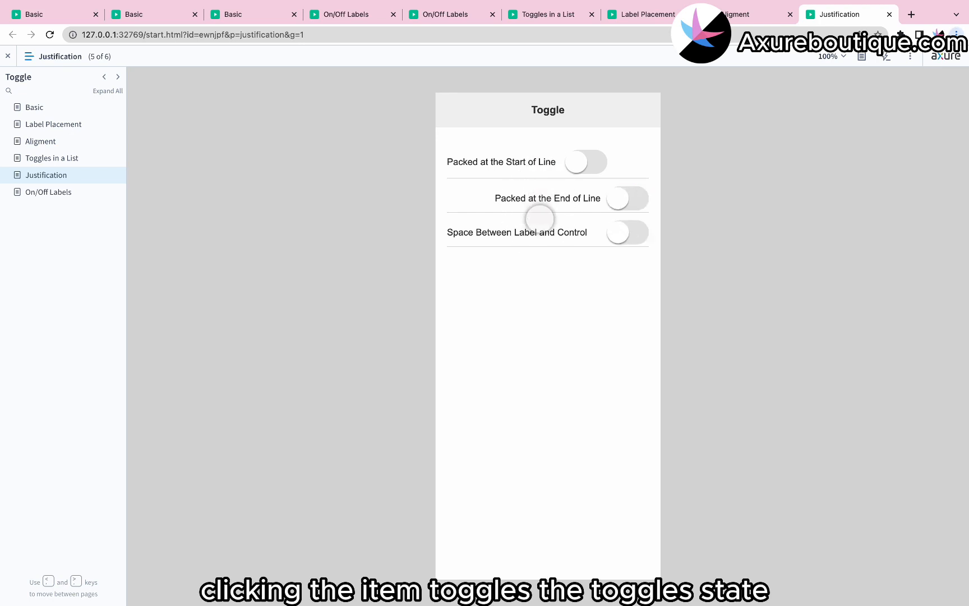
click(539, 219)
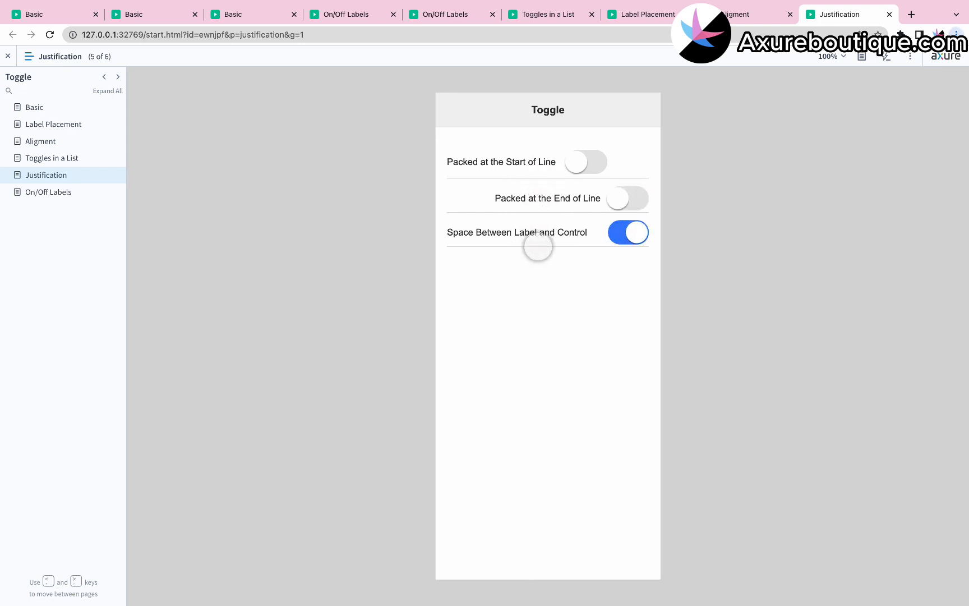
key(ctrl+Left)
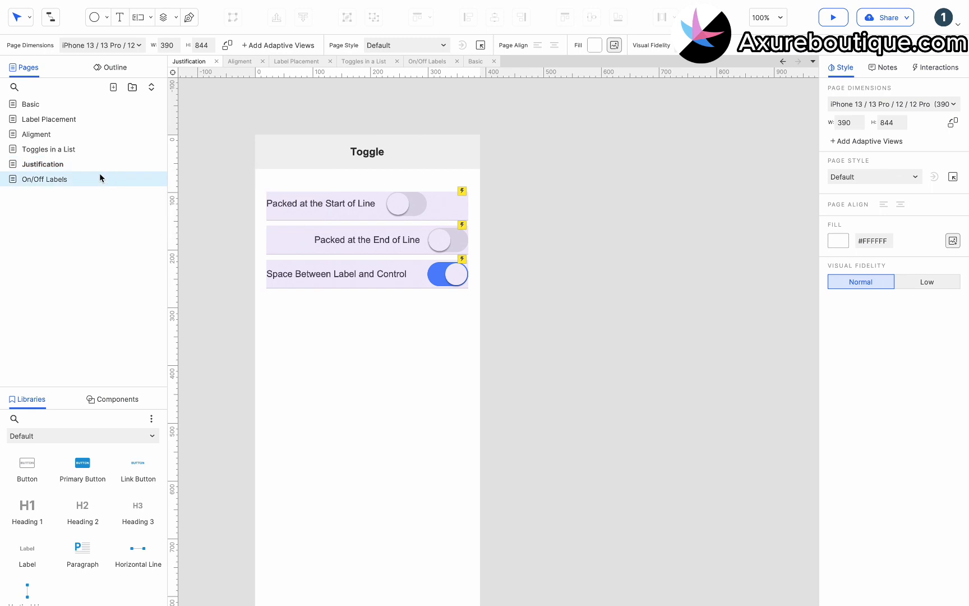
- Duplicate the Basic page and rename the copy "Theming"
right_click(74, 103)
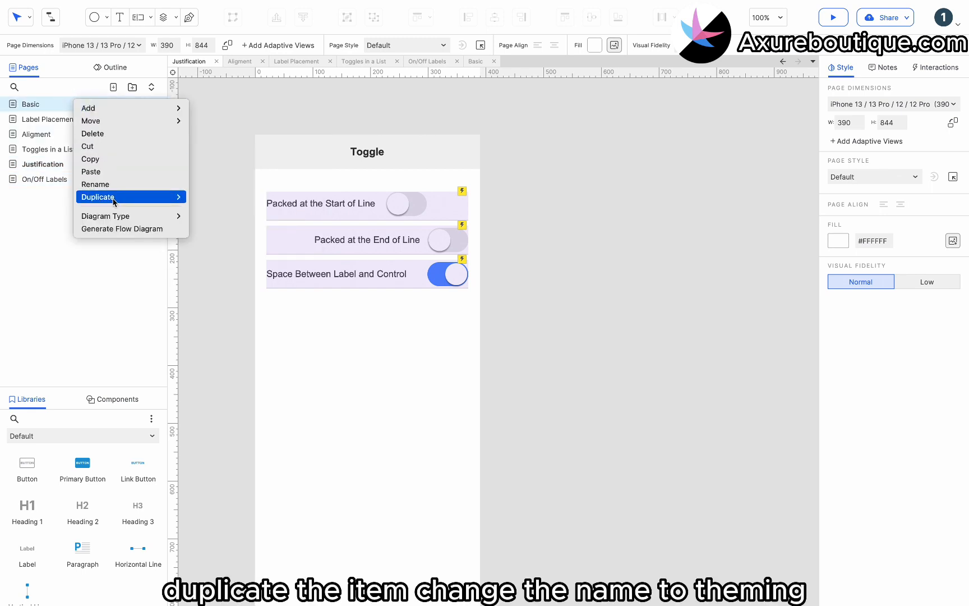
mouse_move(177, 196)
click(210, 208)
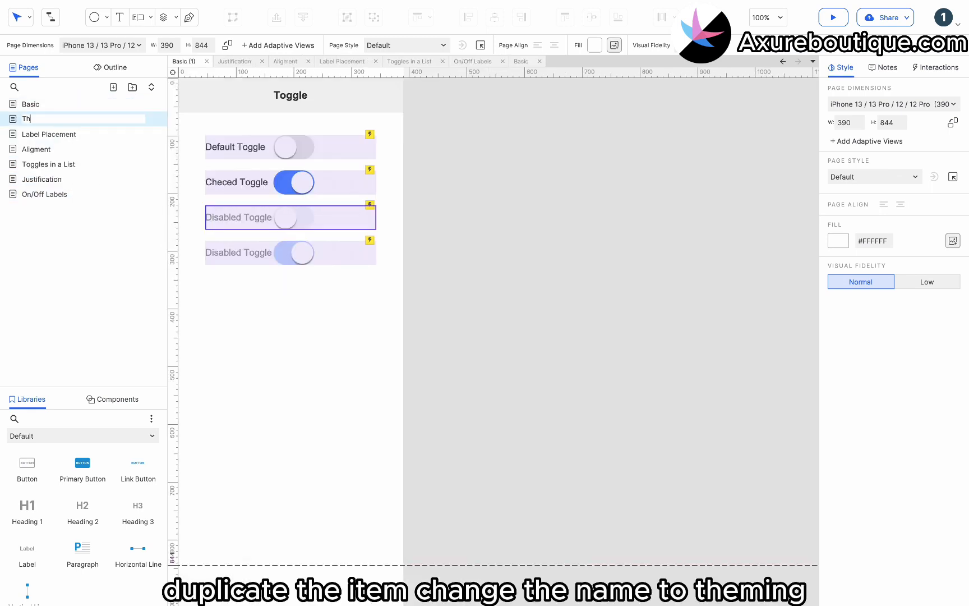
scroll(403, 274, left, 2)
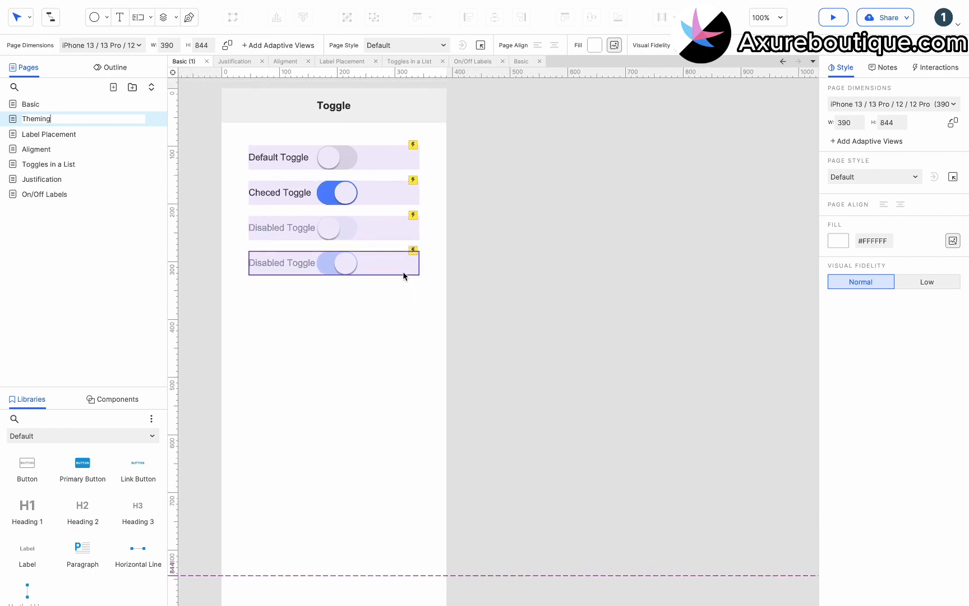
- Delete the Default Toggle row and both Disabled Toggle rows from the Theming page
click(352, 166)
shift+click(339, 218)
shift+click(331, 268)
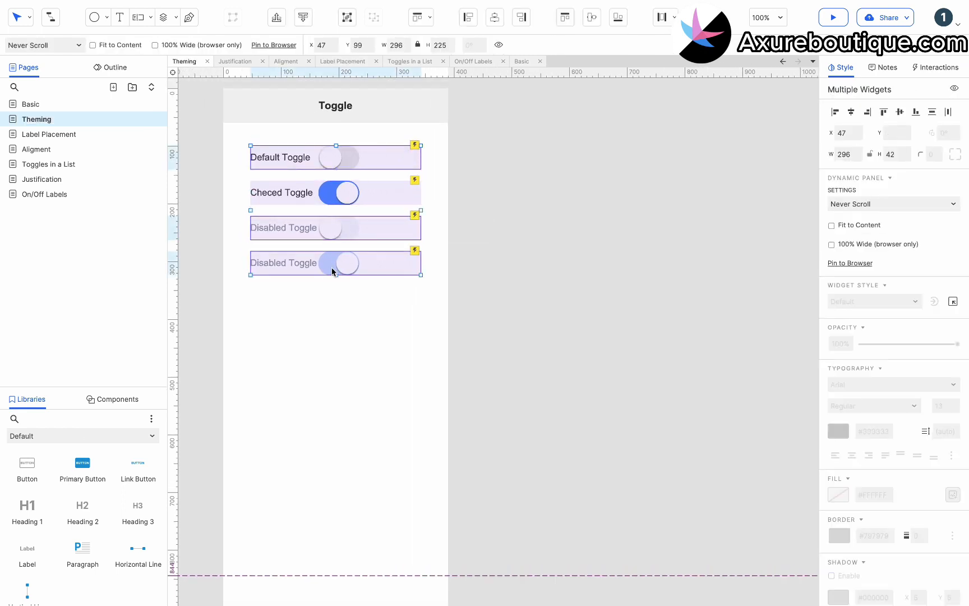
key(Delete)
- Delete the "Checed Toggle" label inside the remaining row's panel, keeping only its switch
click(334, 202)
double_click(300, 198)
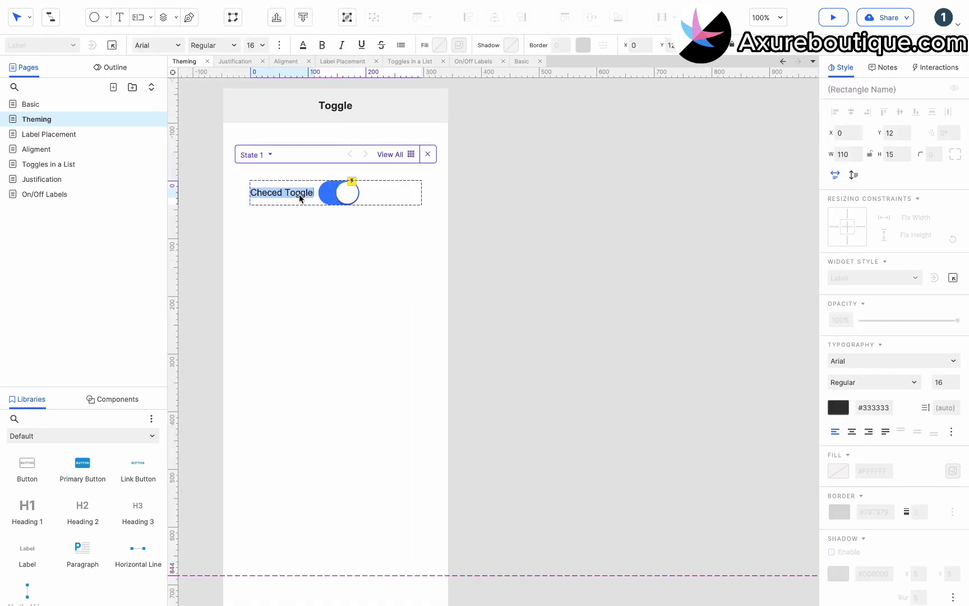
click(301, 208)
click(300, 196)
key(Delete)
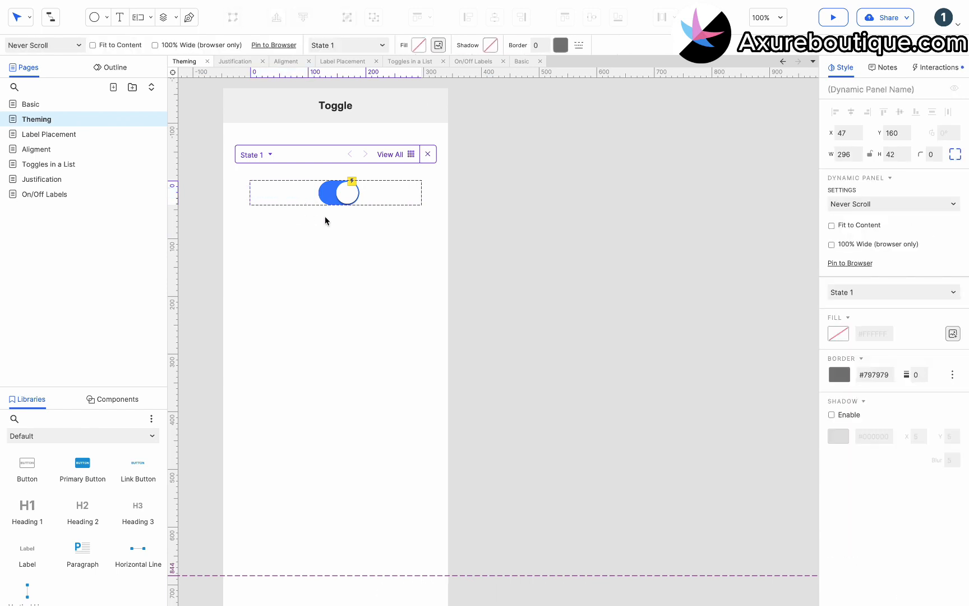
- Copy the Click or Tap interaction of the switch's dynamic panel
click(339, 223)
click(344, 191)
double_click(337, 192)
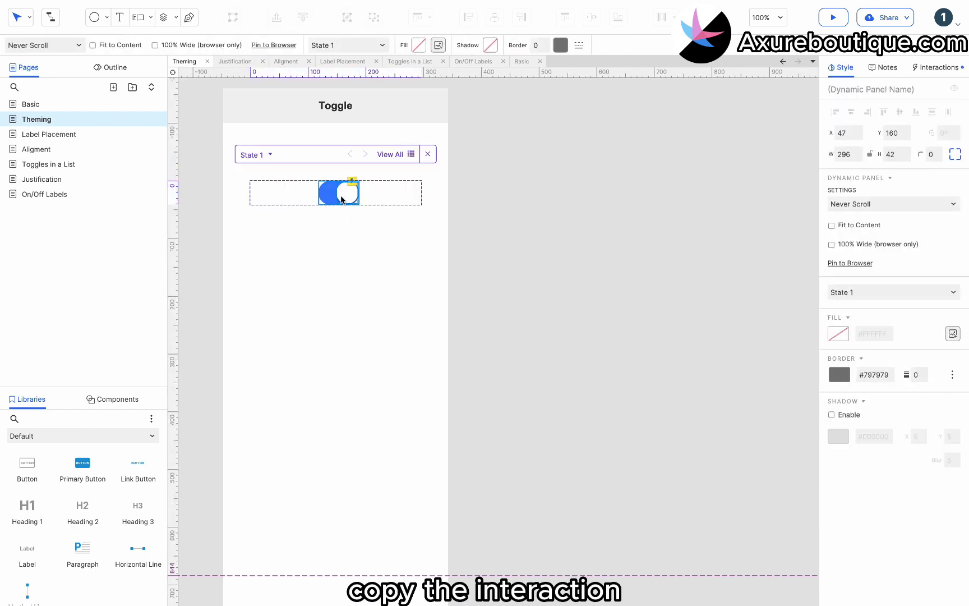
click(323, 222)
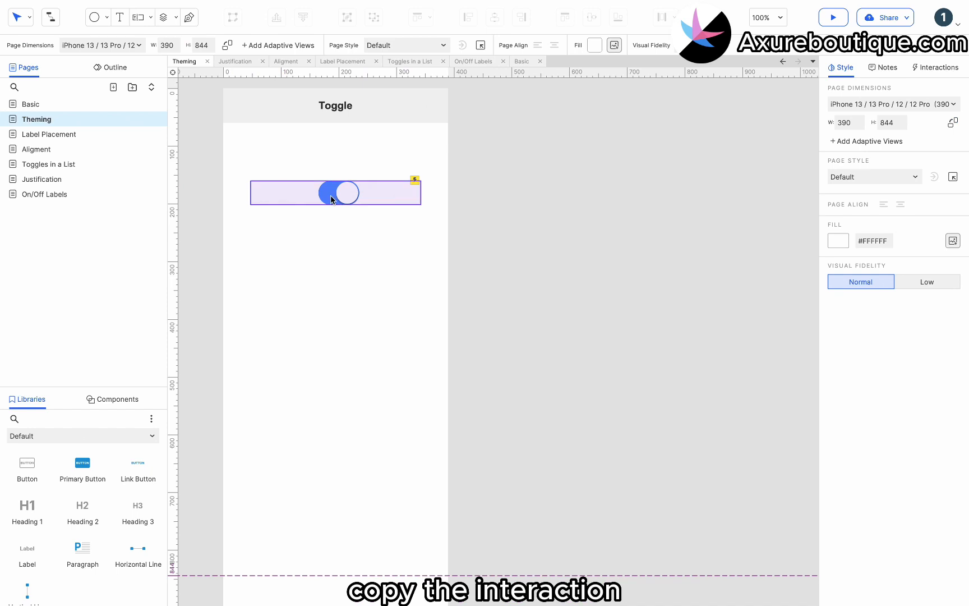
click(332, 197)
click(940, 68)
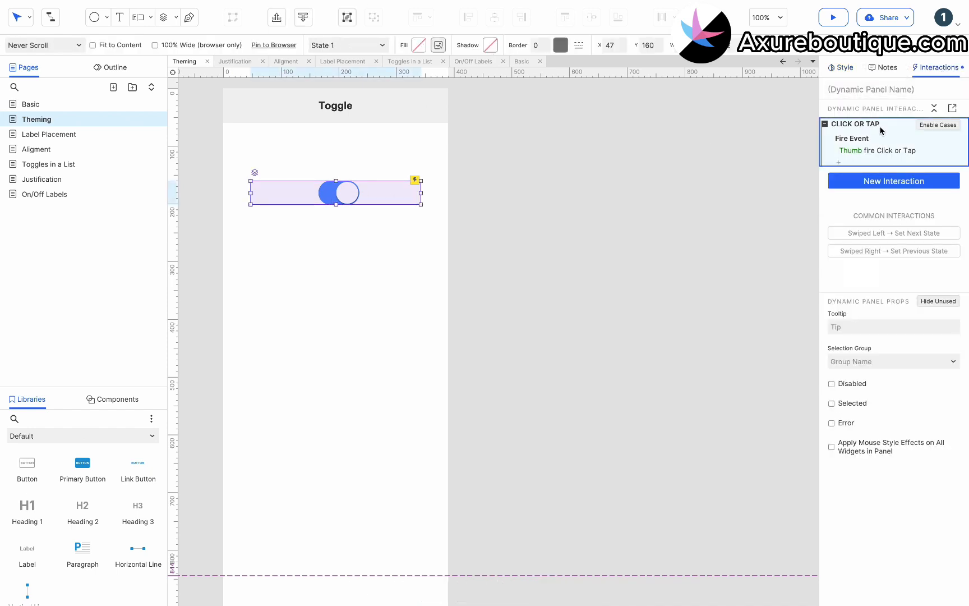
- Break away the dynamic panel's current state and paste the Click or Tap interaction onto the freed switch group
right_click(331, 193)
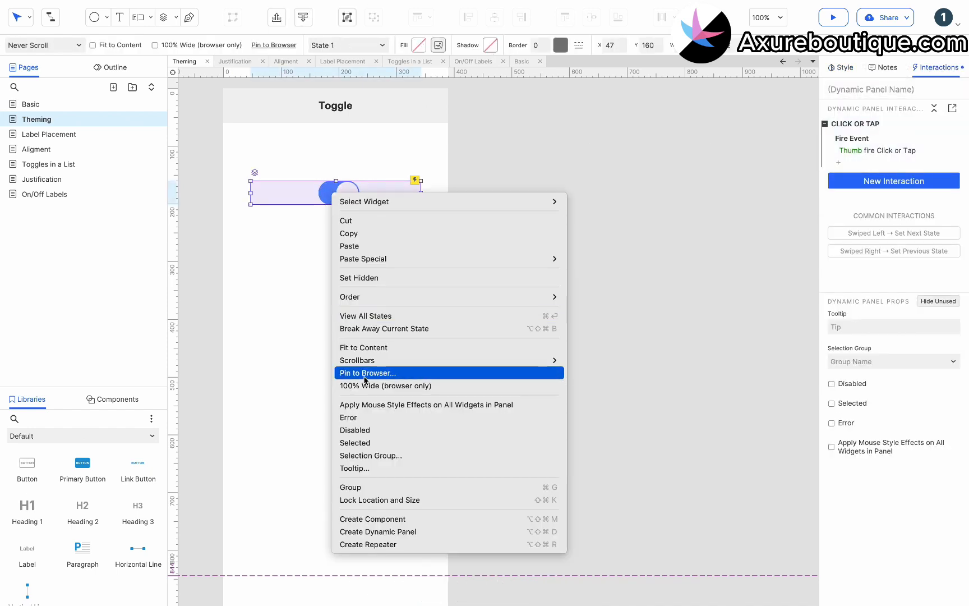
click(365, 328)
click(366, 224)
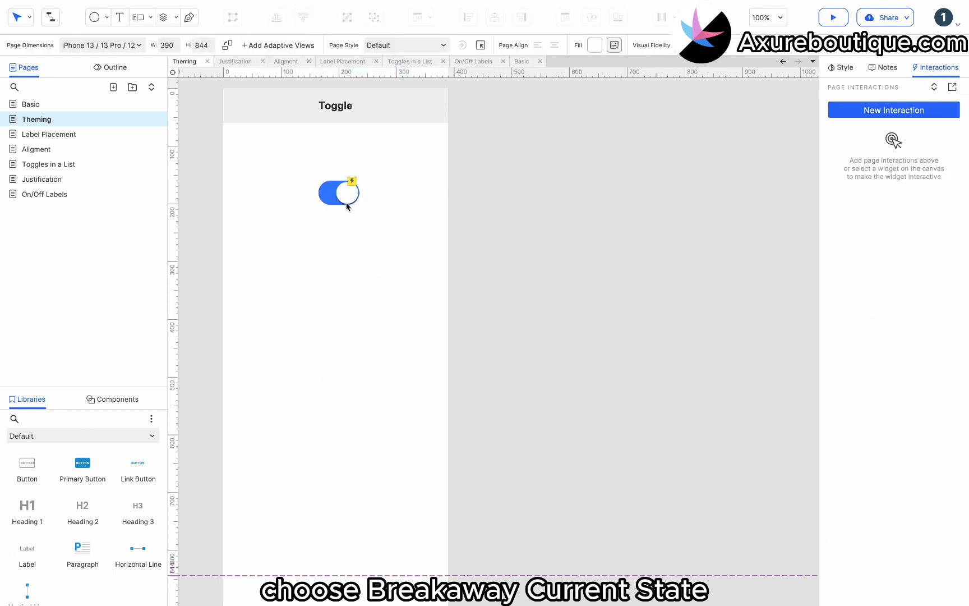
click(347, 199)
key(ctrl+v)
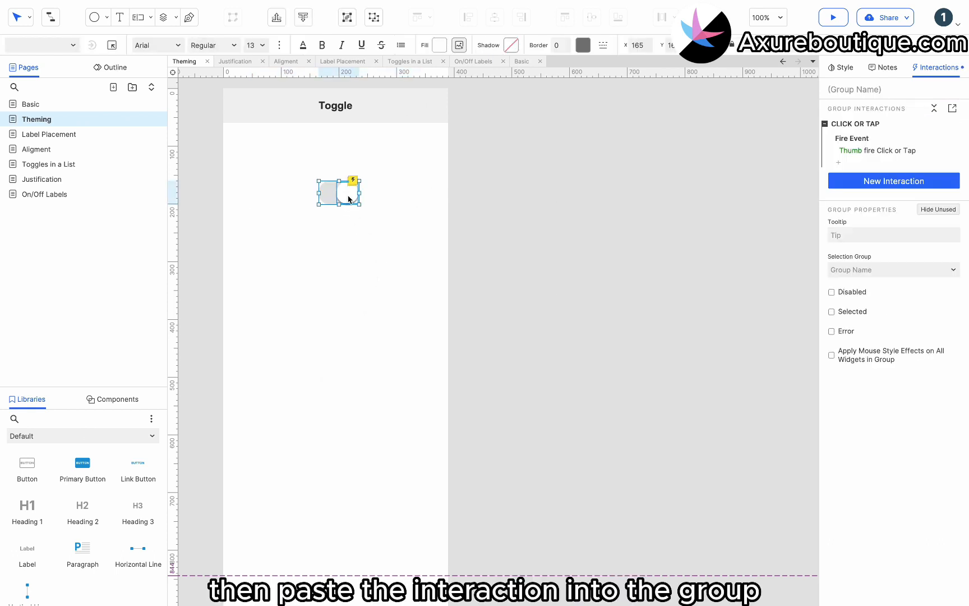
- Move the switch group up to just below the Toggle header at x 160 and duplicate it directly beneath
click(377, 219)
click(324, 191)
mouse_move(337, 194)
mouse_down()
mouse_move(331, 144)
mouse_move(334, 180)
mouse_up()
key(ctrl+d)
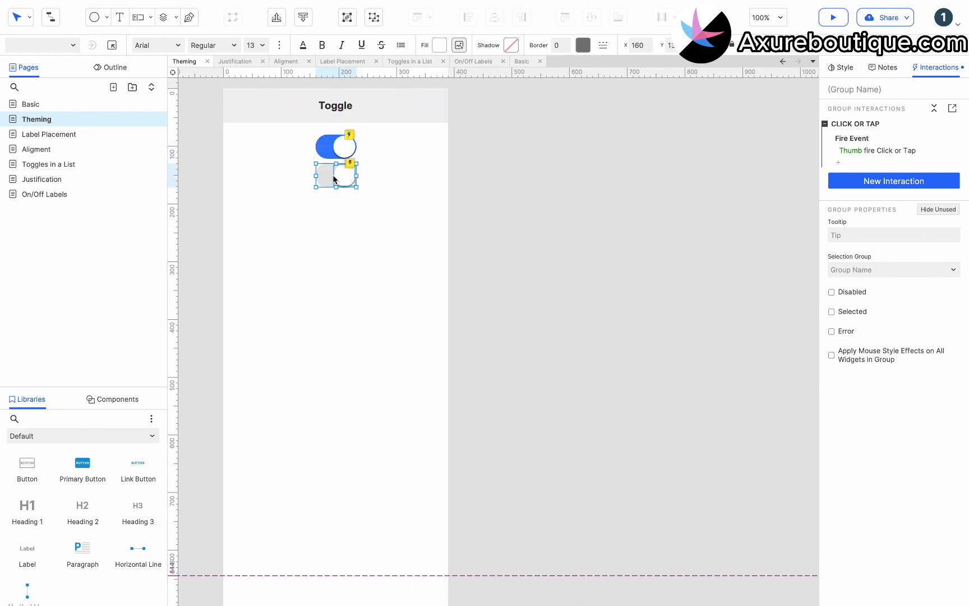
- Set the Selected style fill color of the second switch's background to sky blue
click(329, 177)
click(883, 285)
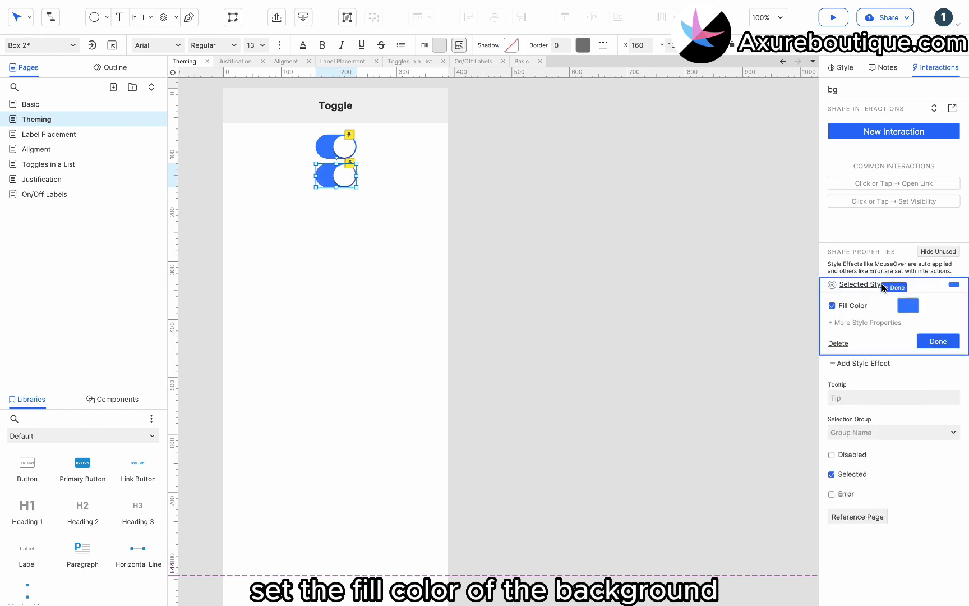
click(916, 306)
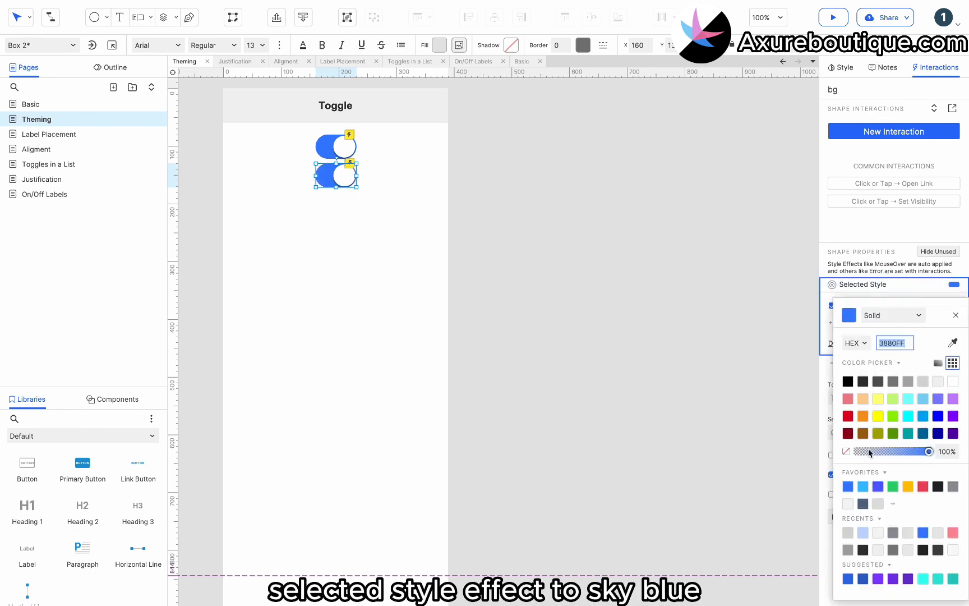
click(865, 486)
click(417, 287)
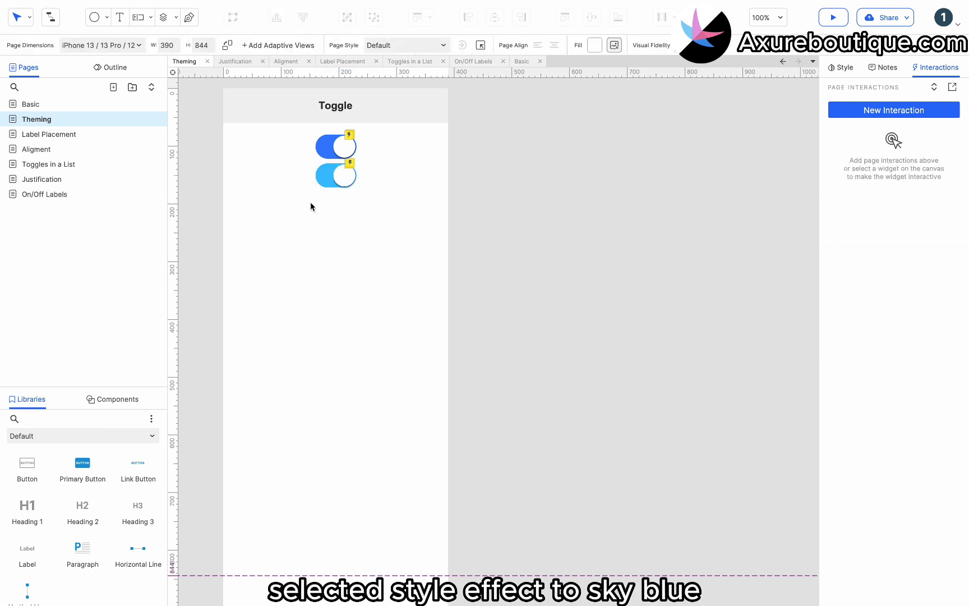
- Add seven more switch copies below with Selected style fills of indigo, green, yellow, red, light gray, gray and black
click(340, 179)
drag(339, 179, 328, 203)
click(321, 204)
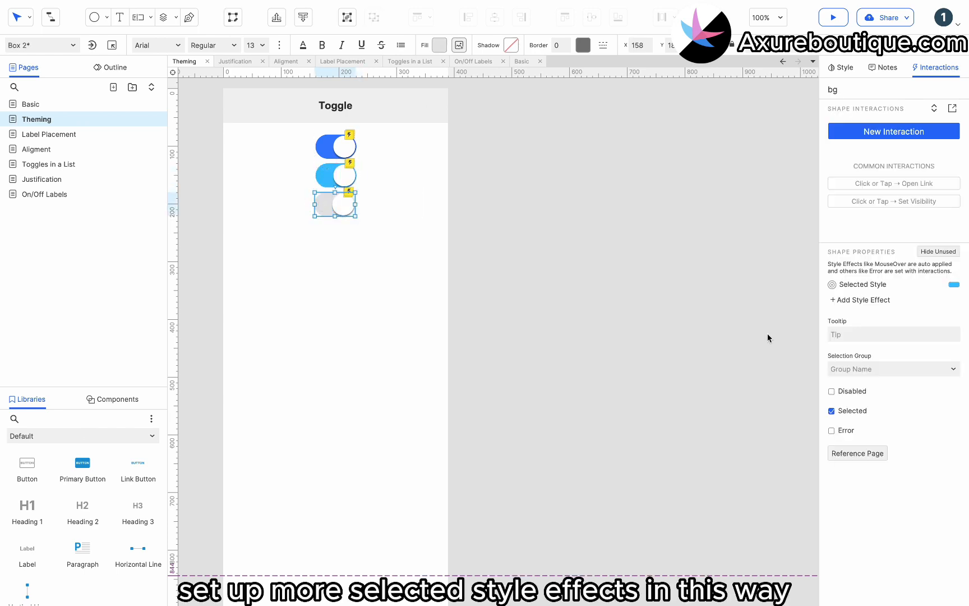
click(858, 285)
click(908, 305)
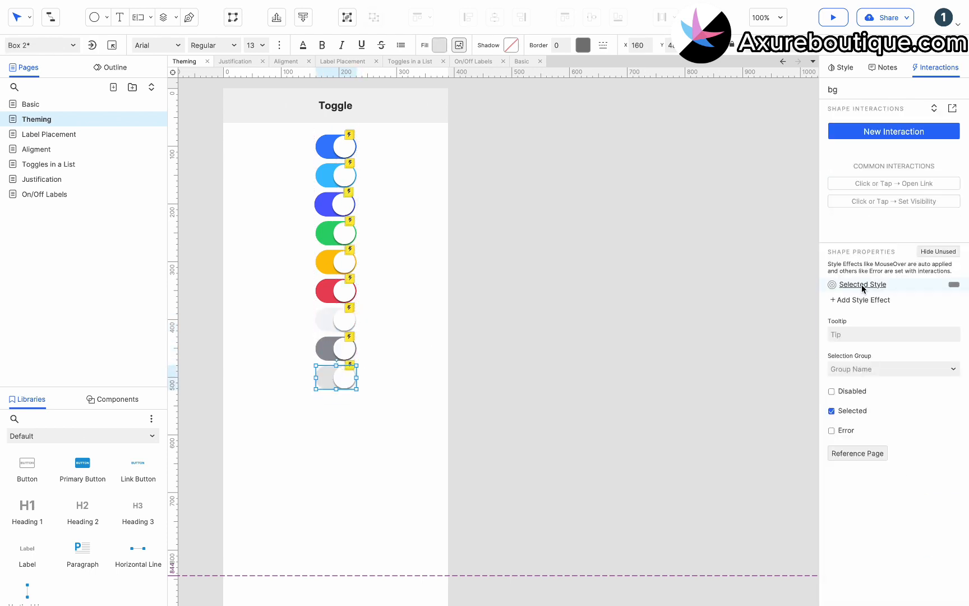
click(639, 368)
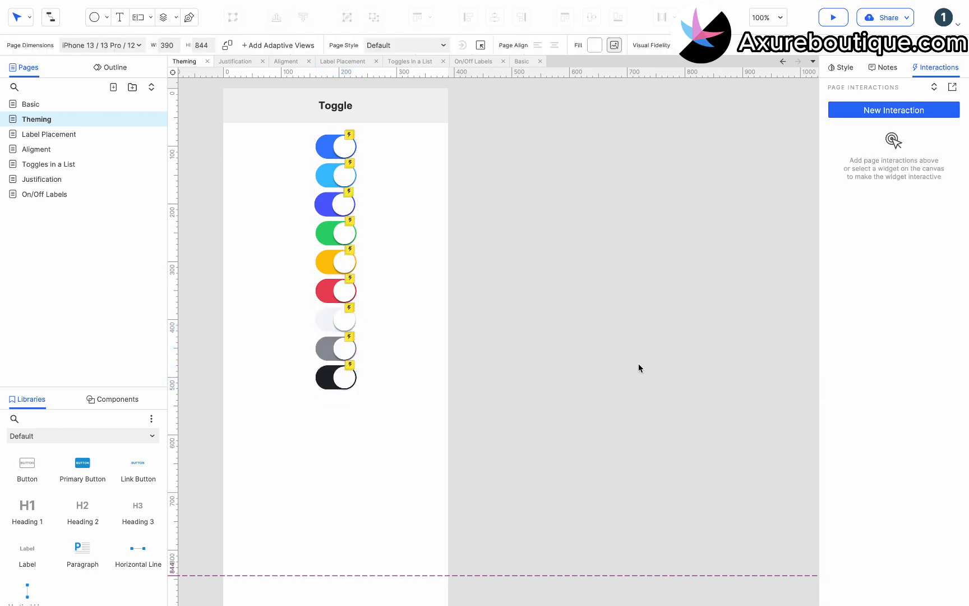
- Preview the Theming page in the browser and toggle the colored switches off and back on down the column
key(super+period)
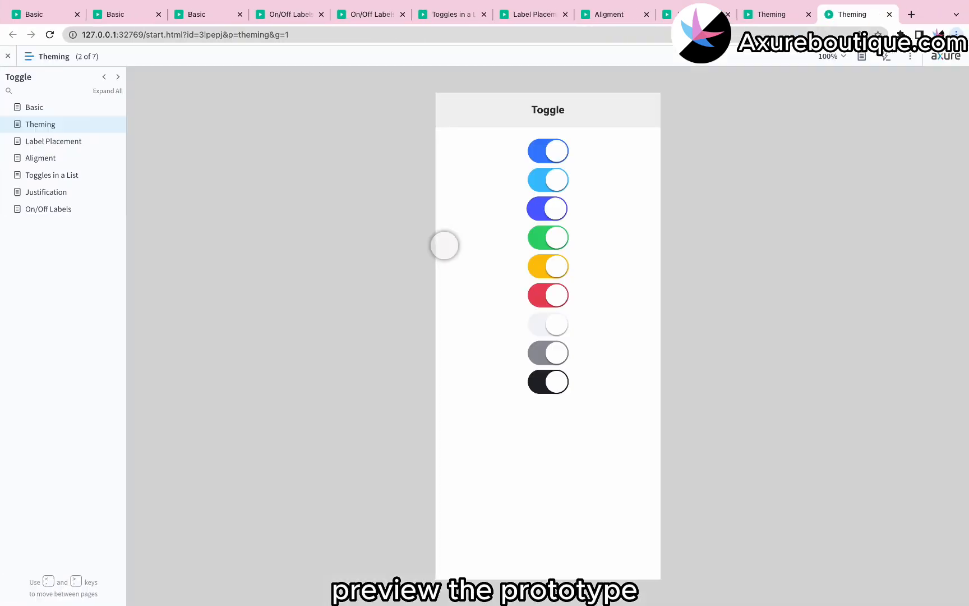
click(551, 154)
click(552, 157)
click(552, 170)
click(551, 173)
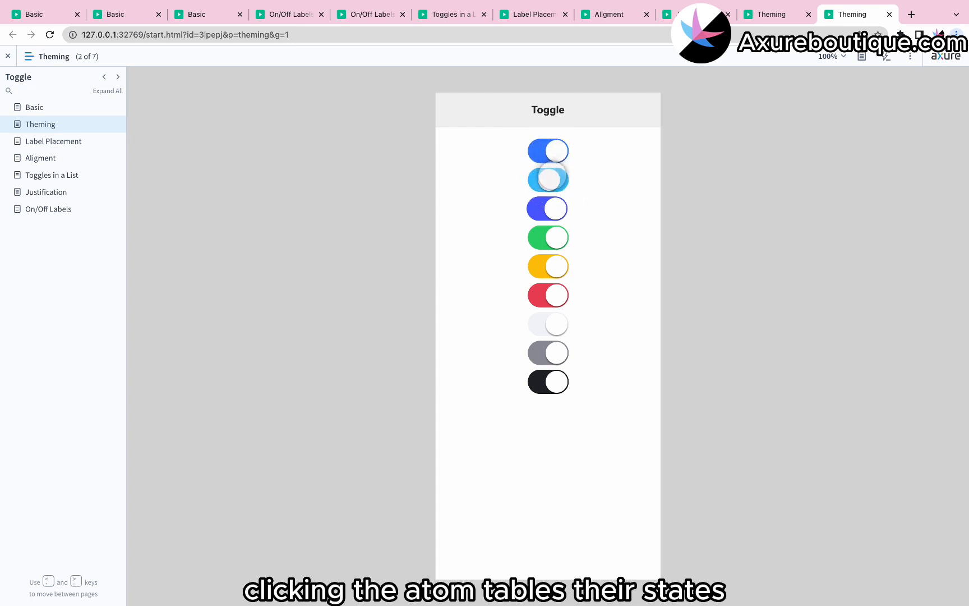
click(550, 258)
click(552, 271)
click(552, 286)
click(552, 290)
click(551, 323)
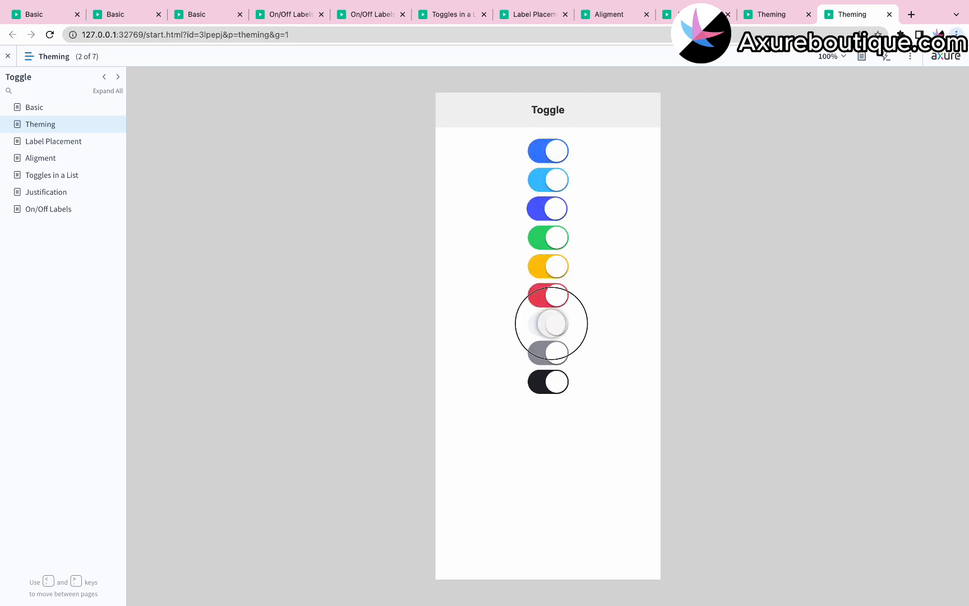
click(551, 323)
click(553, 350)
click(552, 351)
click(552, 381)
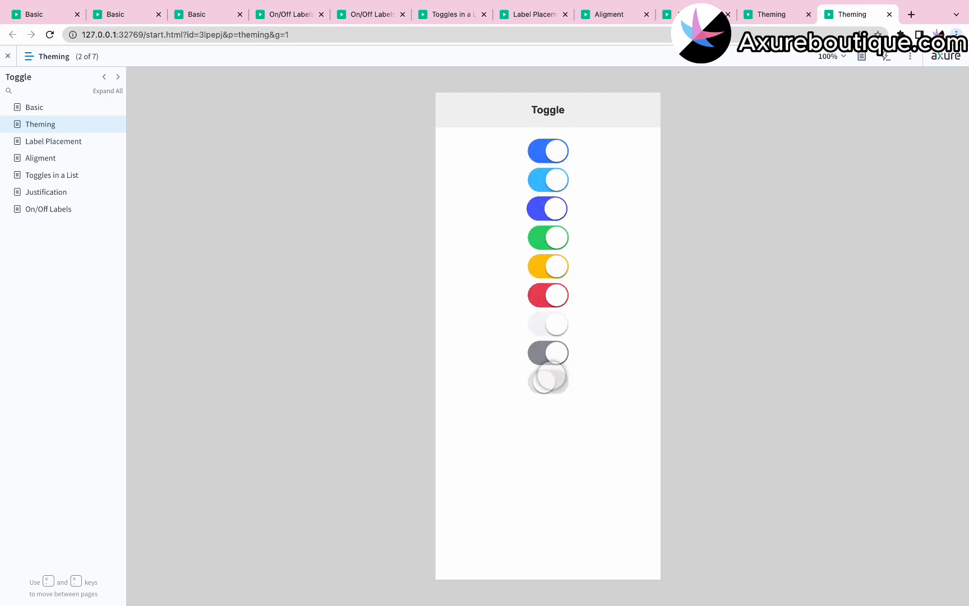
click(552, 381)
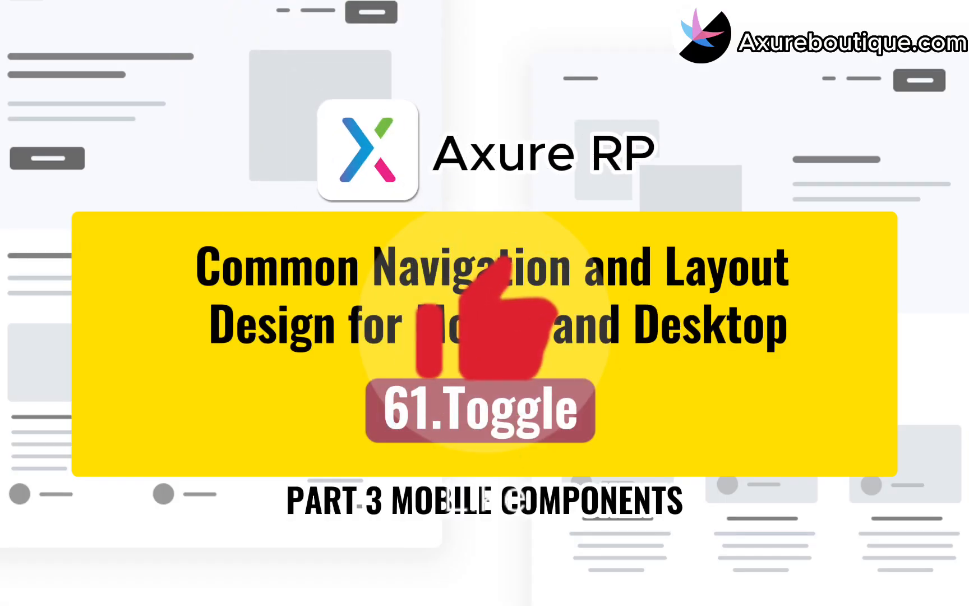